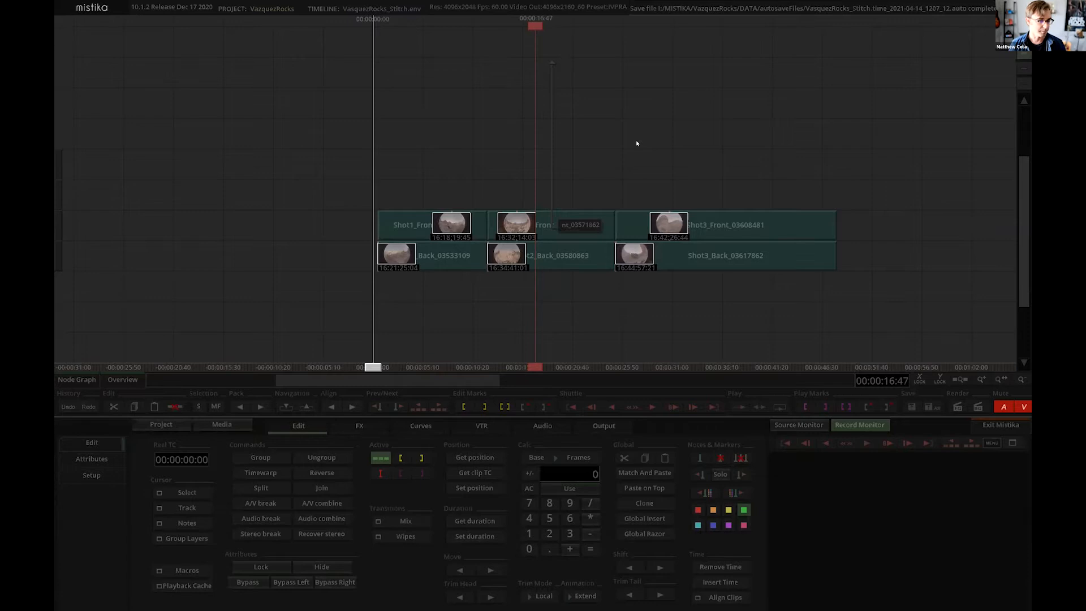
View the Shot1 front fisheye clip in the visual editor and return to the timeline
left_click(429, 165)
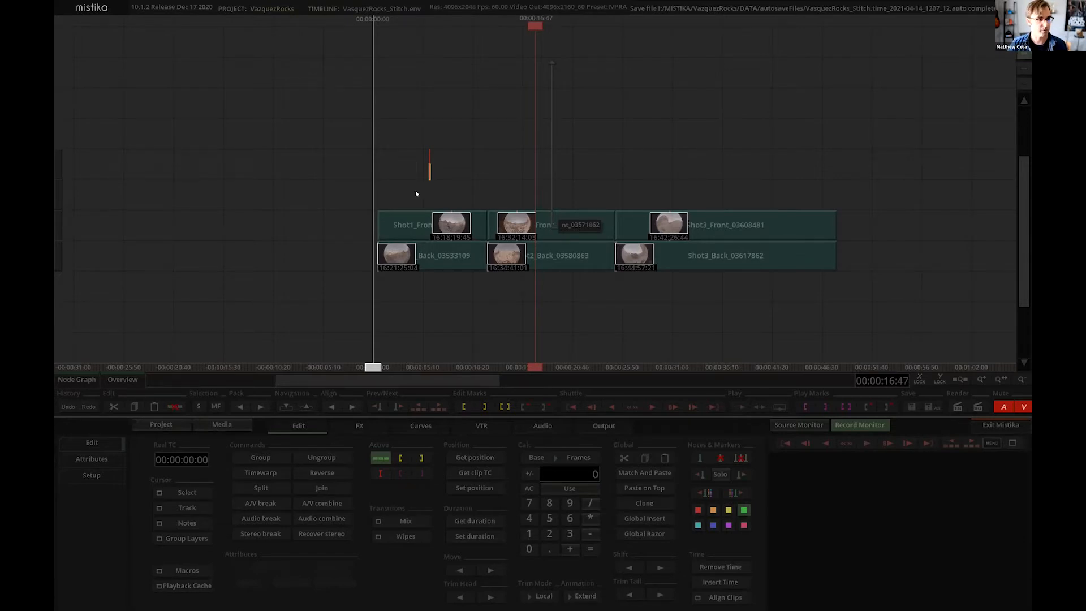
double_click(440, 224)
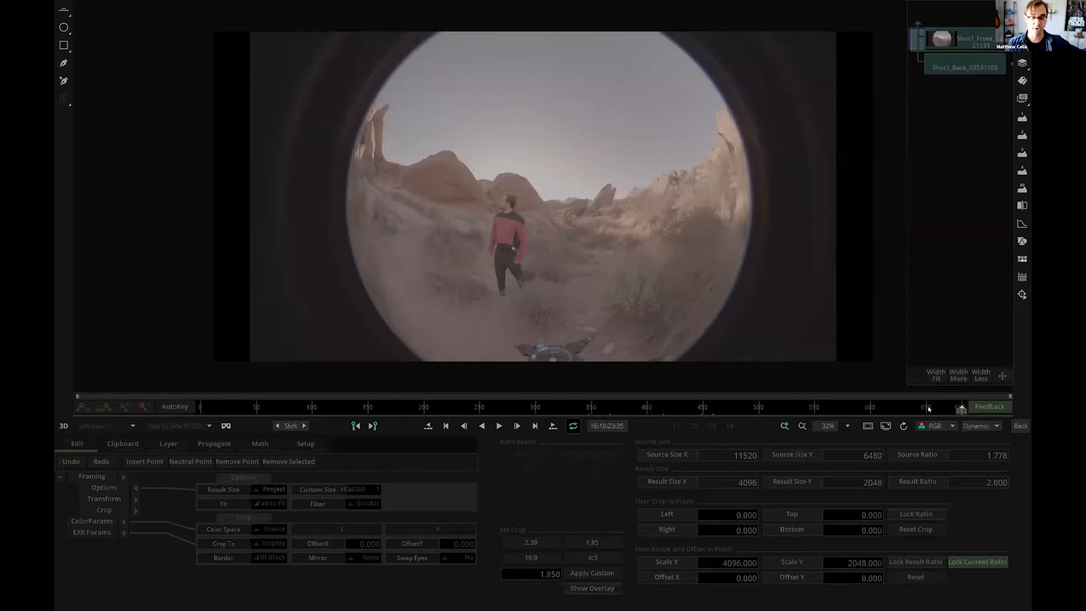
left_click(1020, 426)
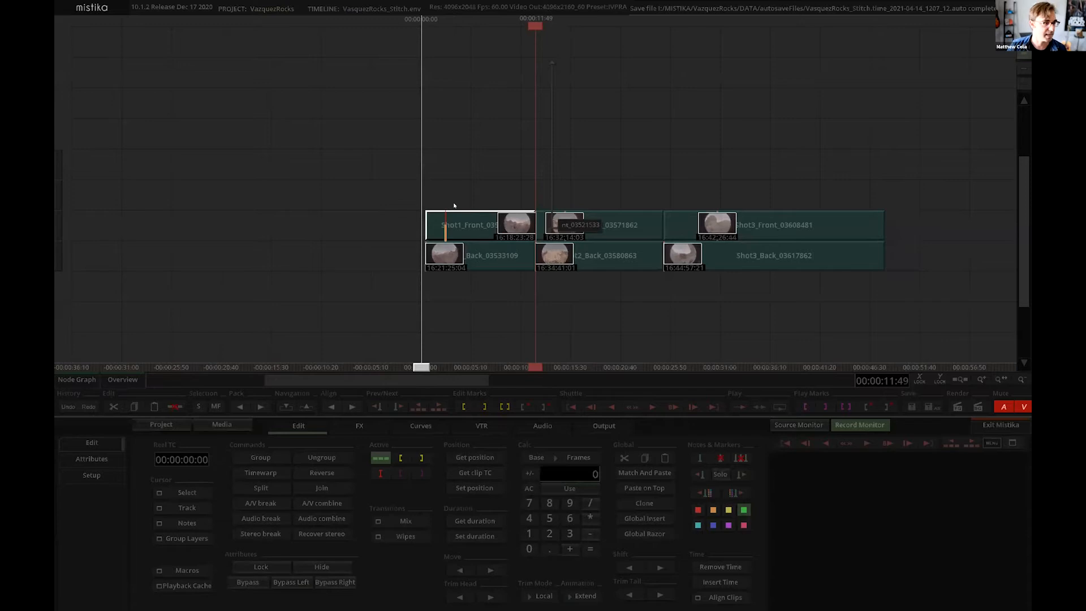
Add a VR Stitch effect on top of the Shot1 front and back clips
left_click(356, 425)
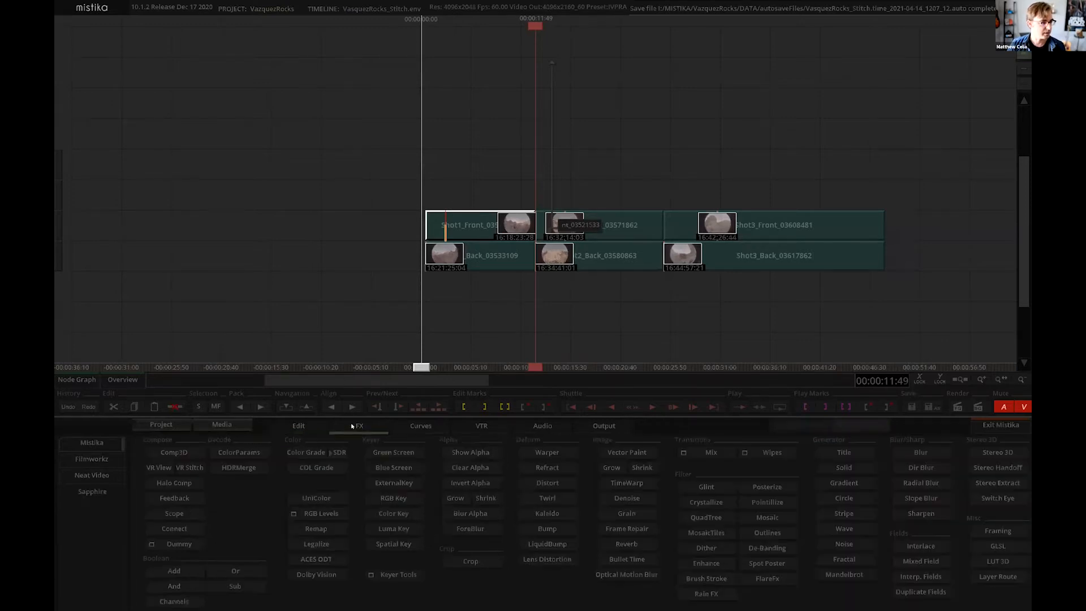
left_click(192, 467)
left_click_drag(482, 240, 483, 271)
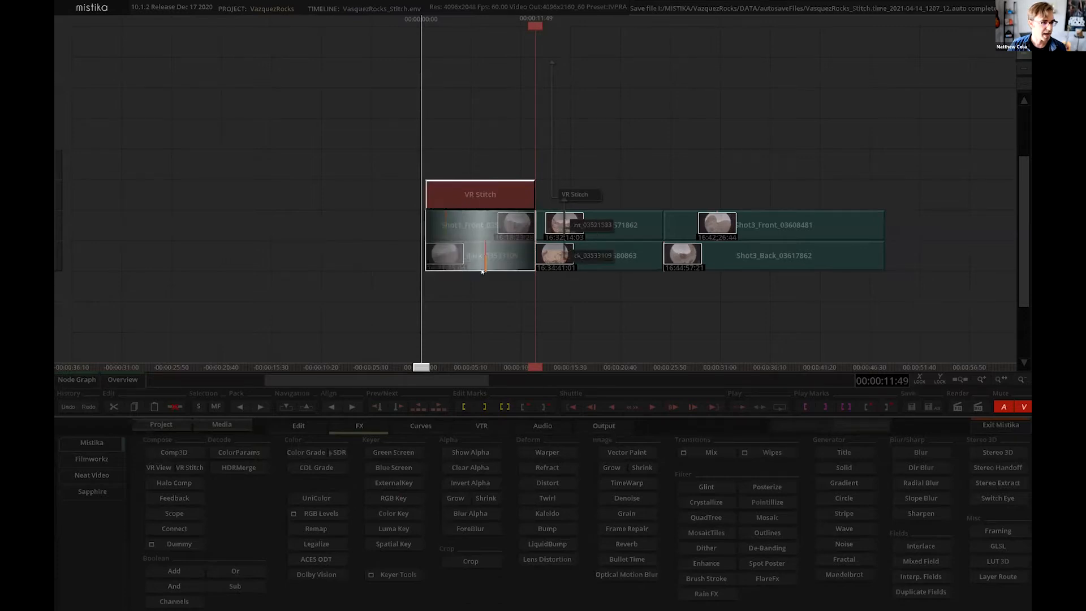
Add a second input camera to Shot1's VR Stitch and export its image set
double_click(495, 195)
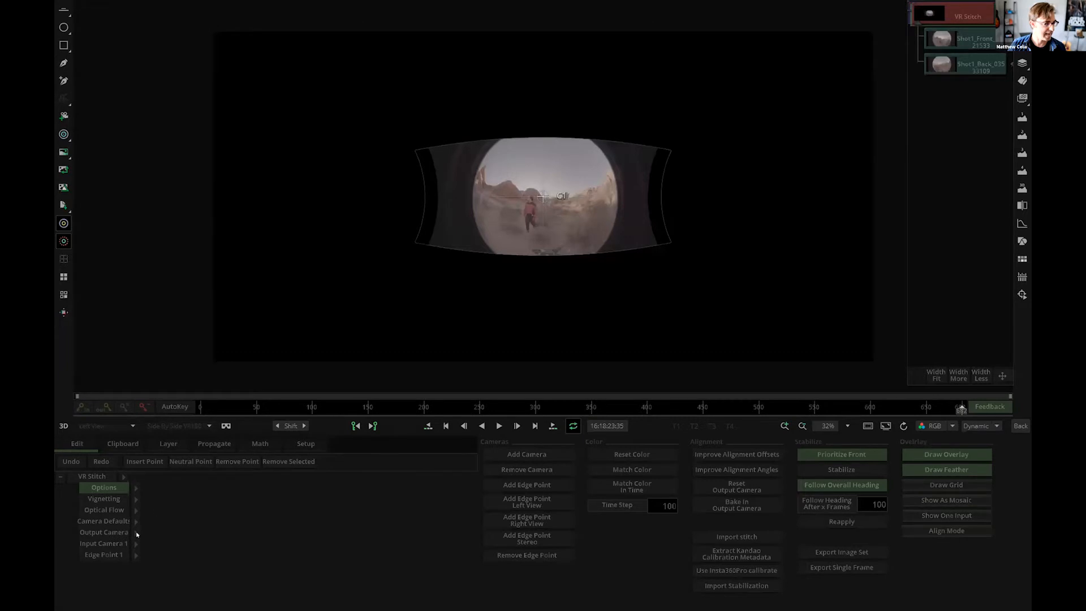
left_click(114, 540)
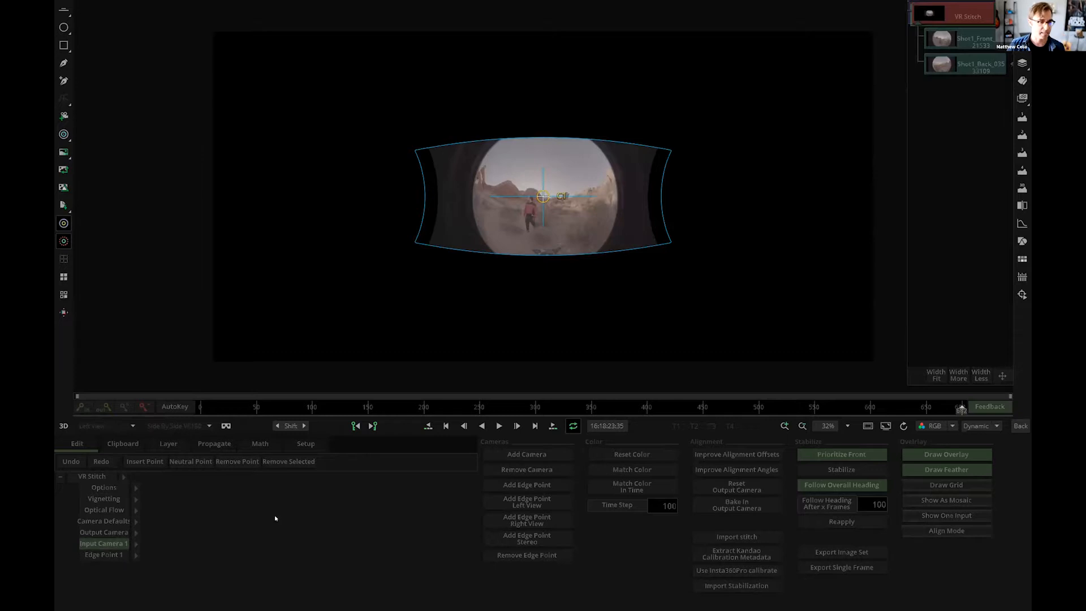
left_click(519, 459)
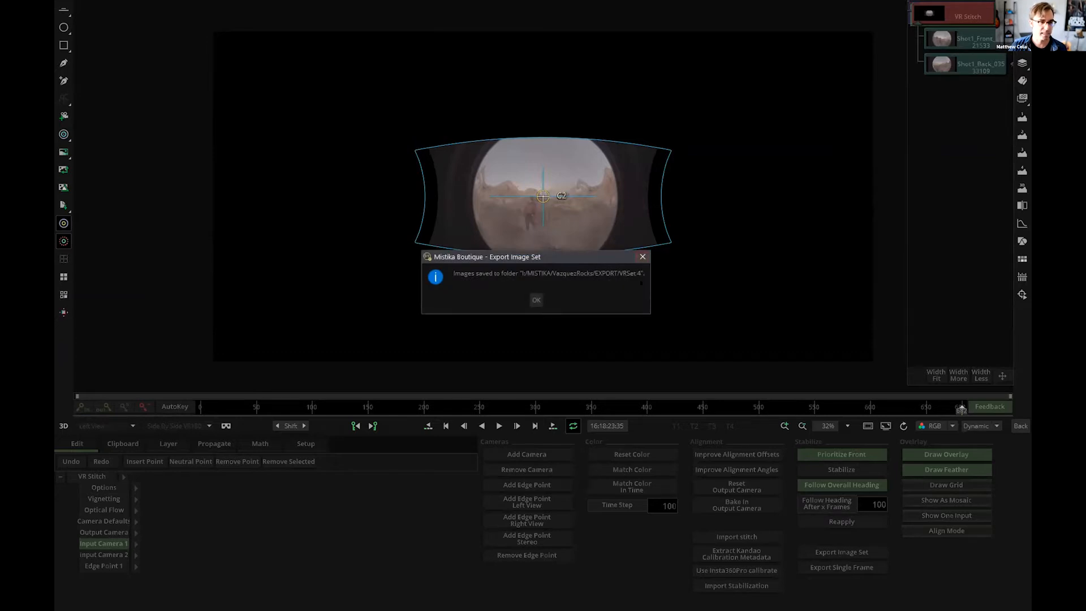
left_click(536, 299)
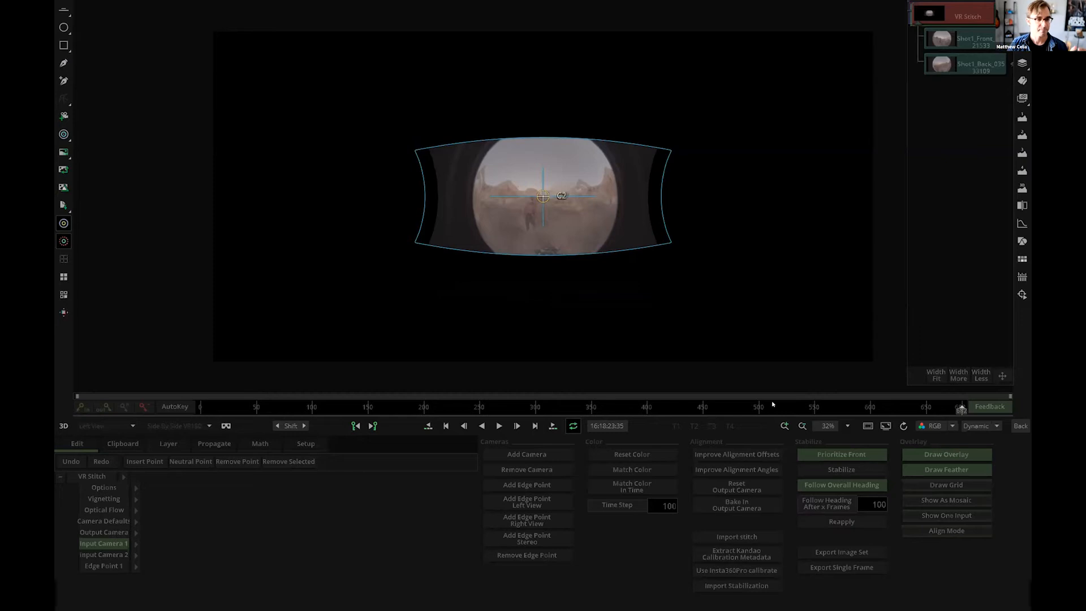
Import the stitch calibration Shot1_Stitch.pts from the VRSet export folder
left_click(734, 537)
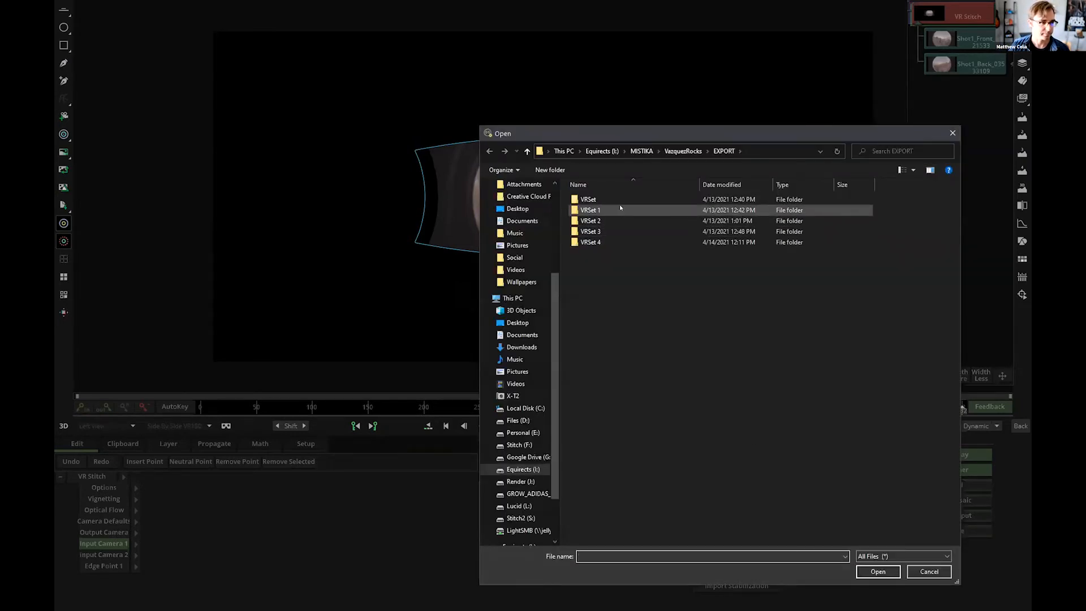
double_click(618, 200)
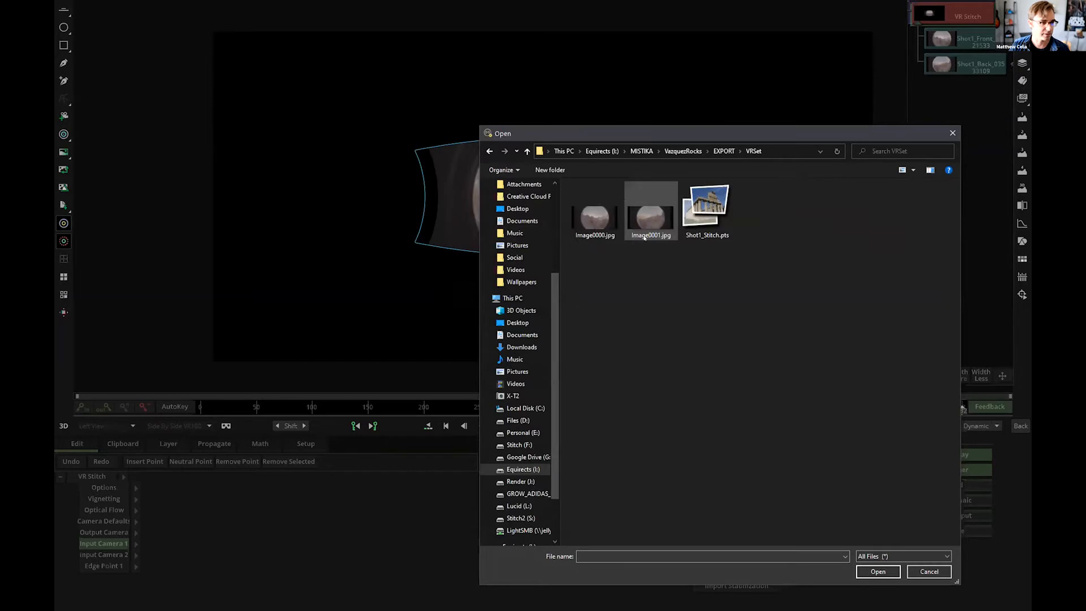
left_click(710, 207)
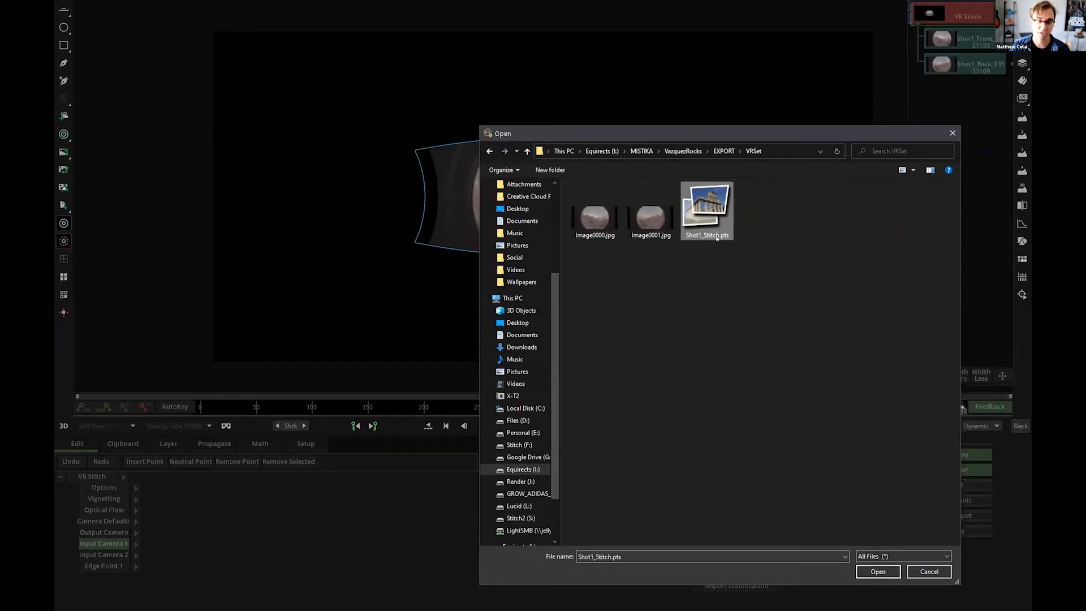
left_click(878, 571)
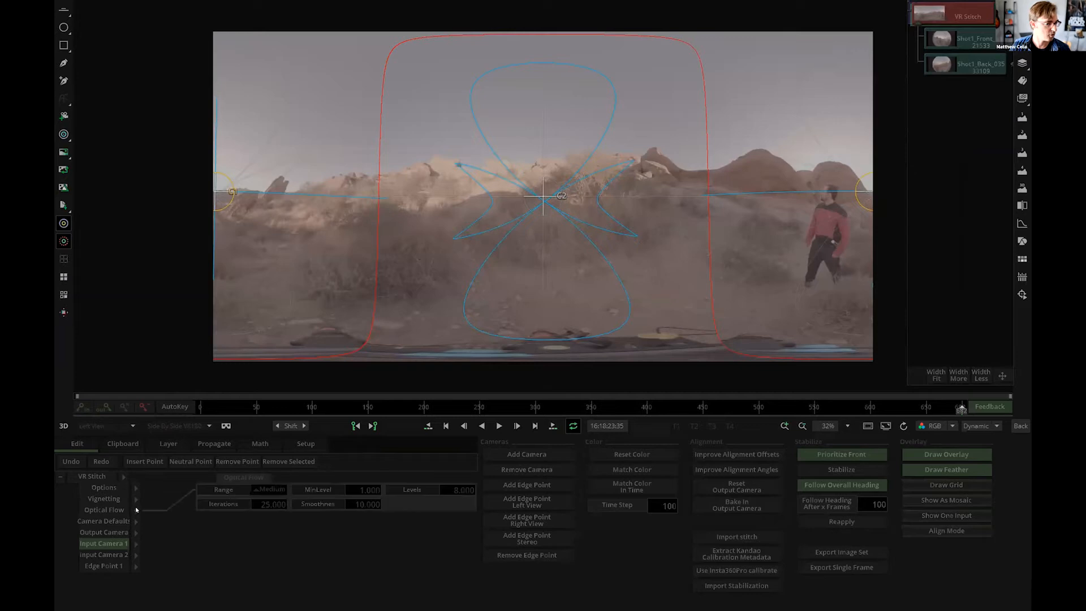
Set the stitch's output camera yaw to 179 and its stitch feather to 10
mouse_move(136, 532)
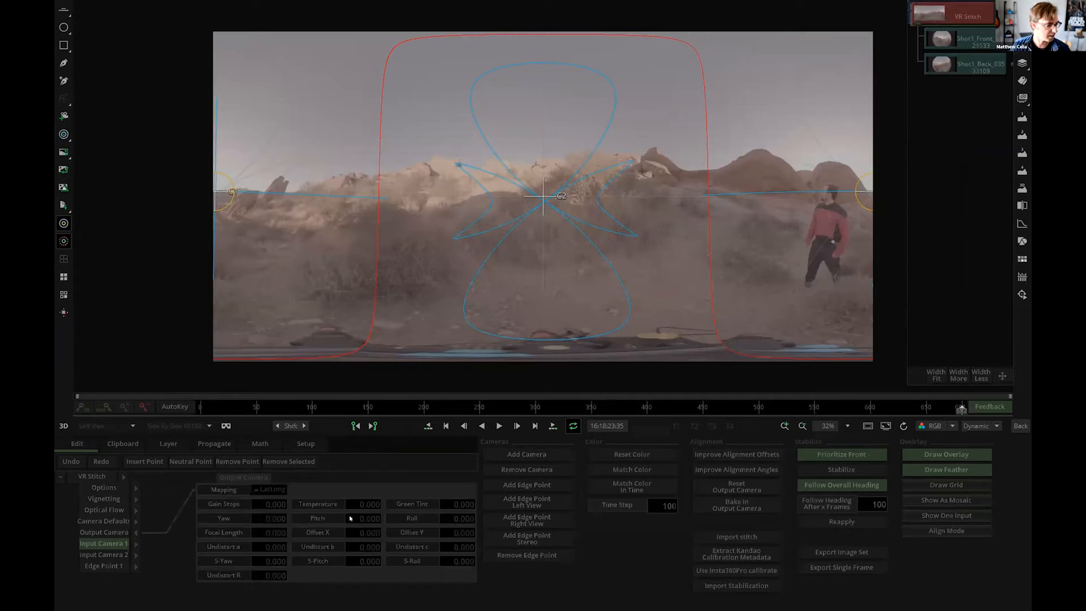
left_click_drag(271, 518, 1015, 508)
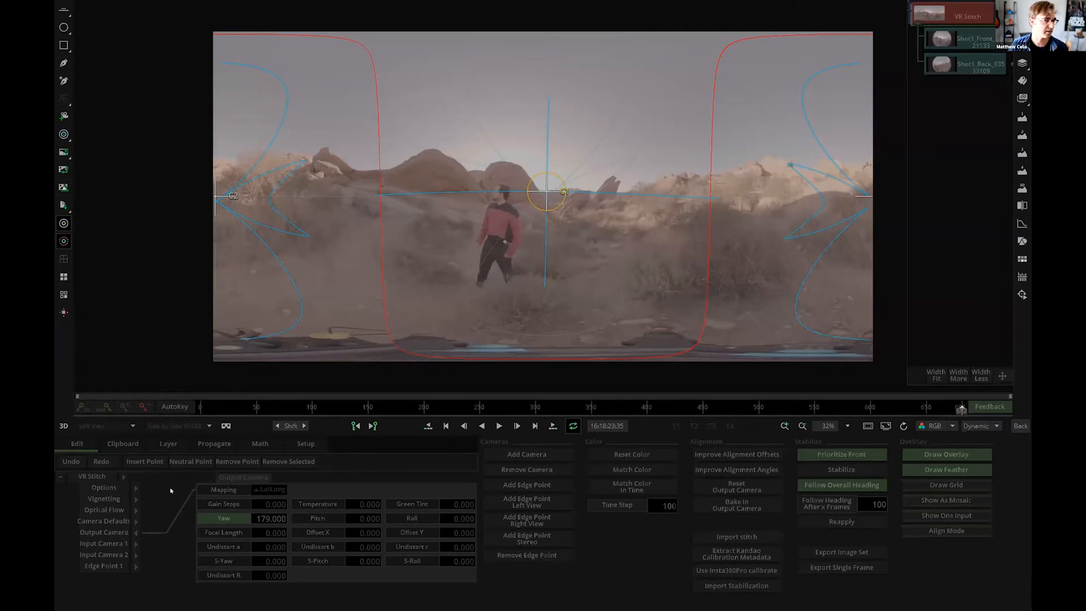
left_click(136, 487)
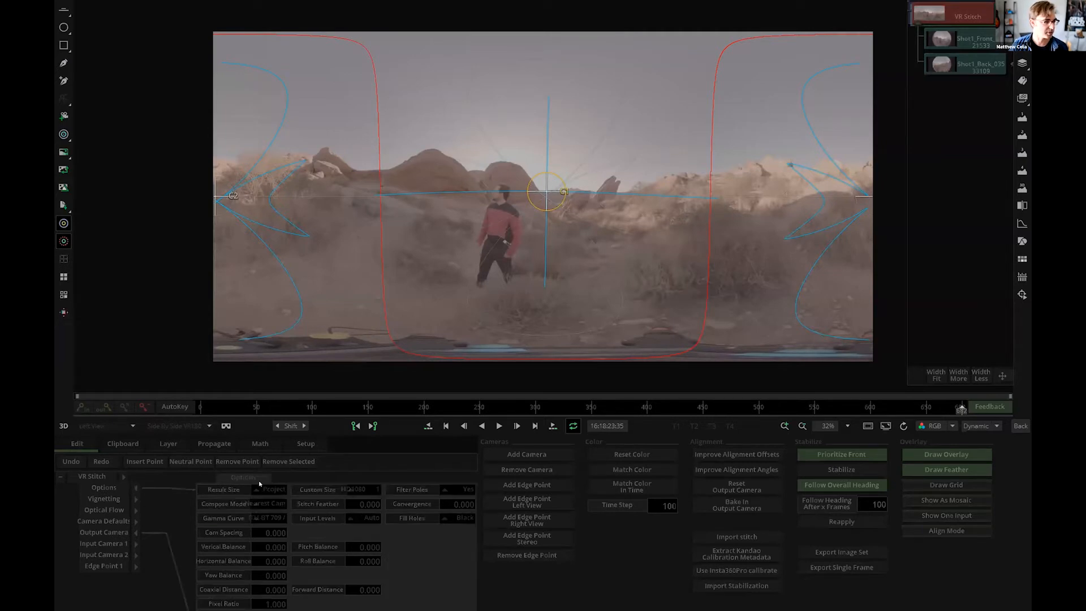
left_click_drag(356, 500, 399, 506)
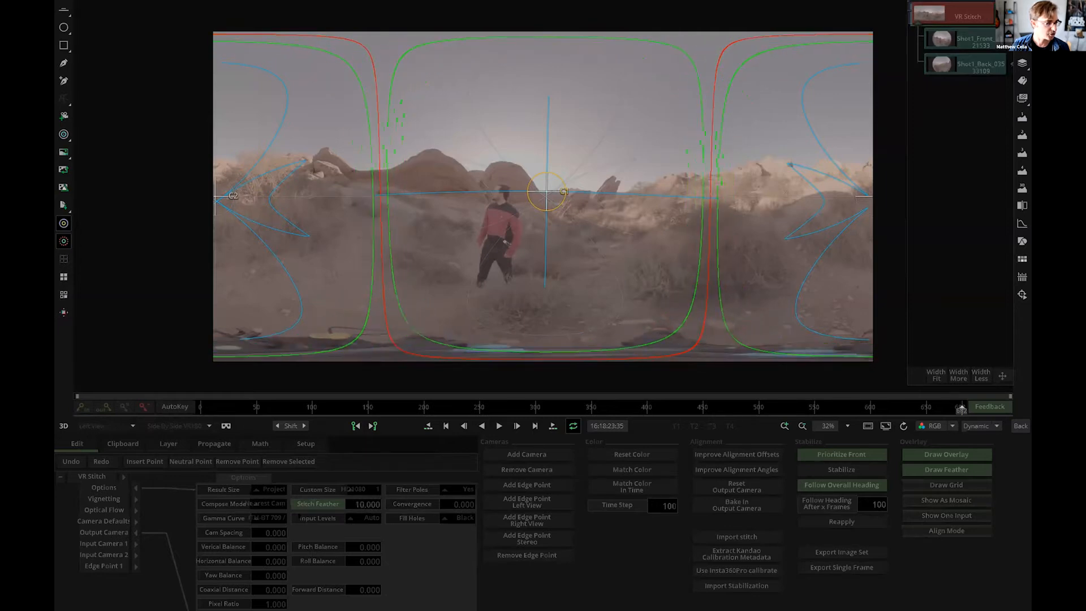
left_click(274, 504)
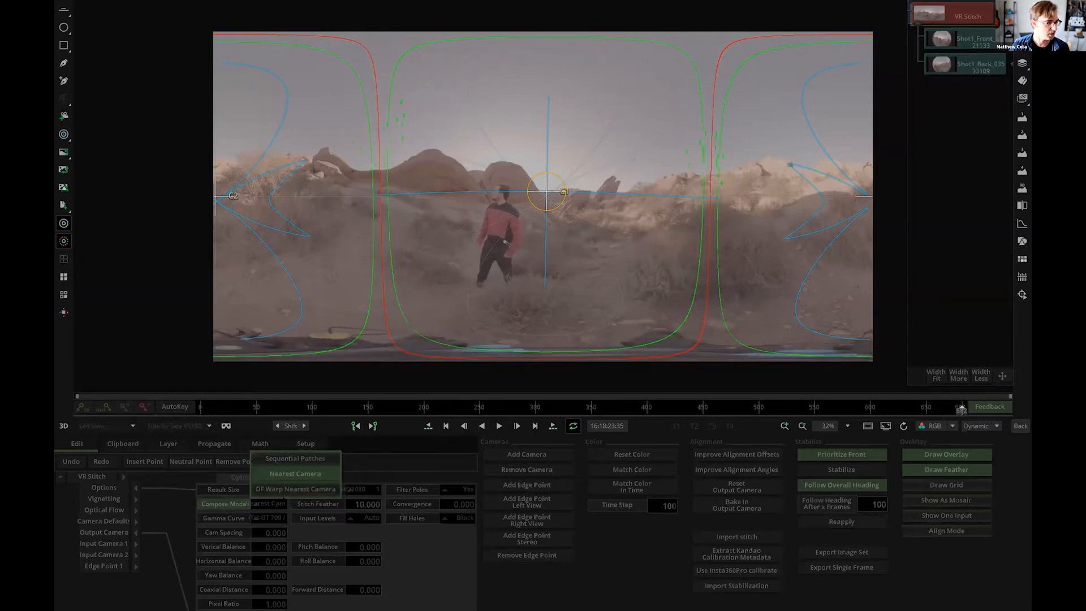
left_click(277, 505)
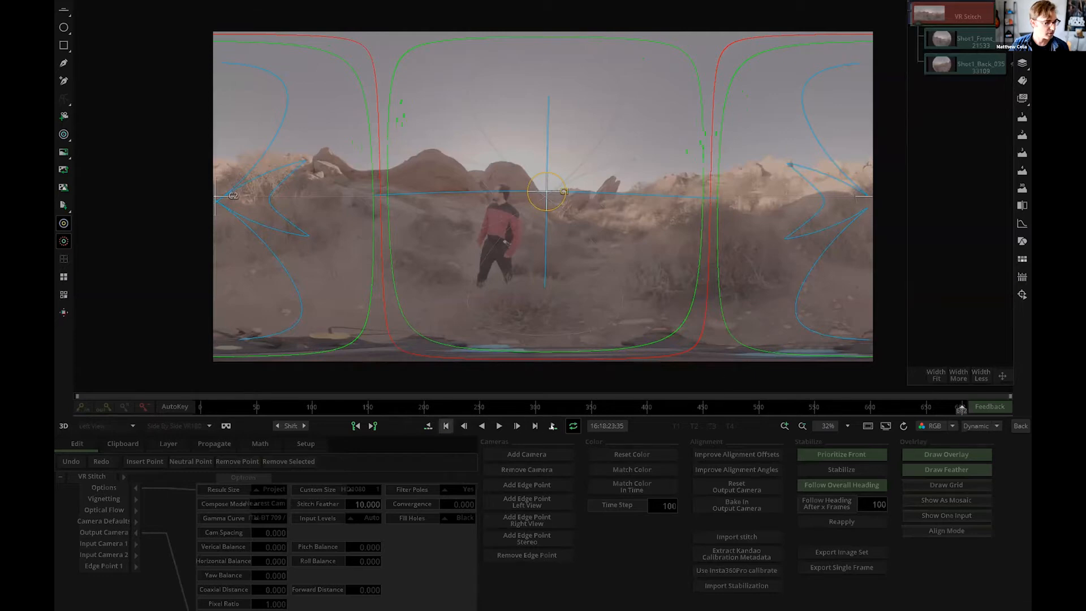
Inspect the stitch seam and the actor in the VR preview, and return to the timeline
left_click(226, 425)
left_click_drag(960, 51, 991, 40)
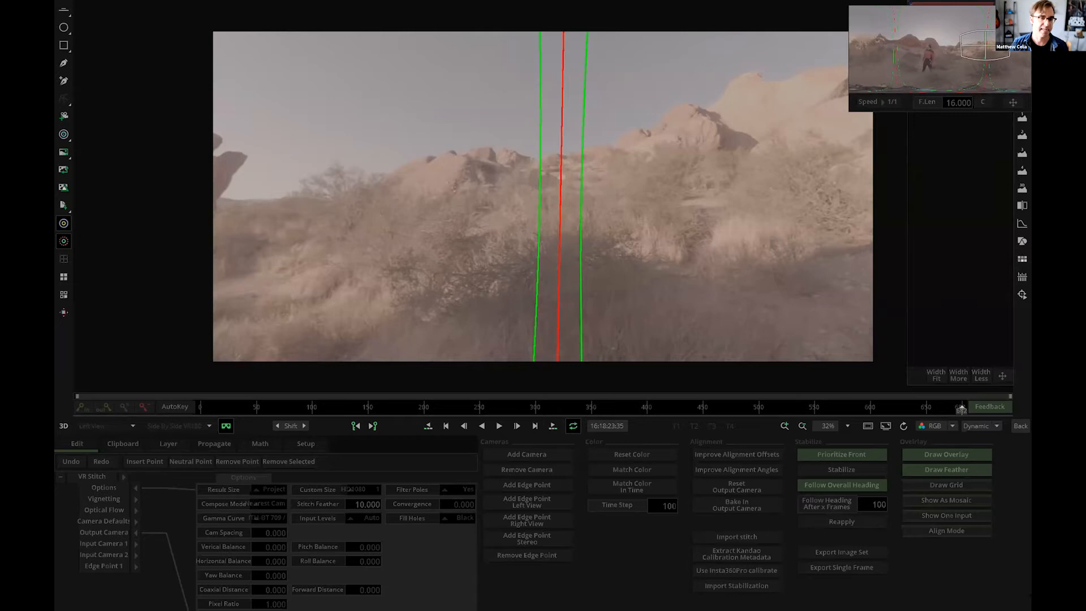
left_click_drag(992, 51, 935, 55)
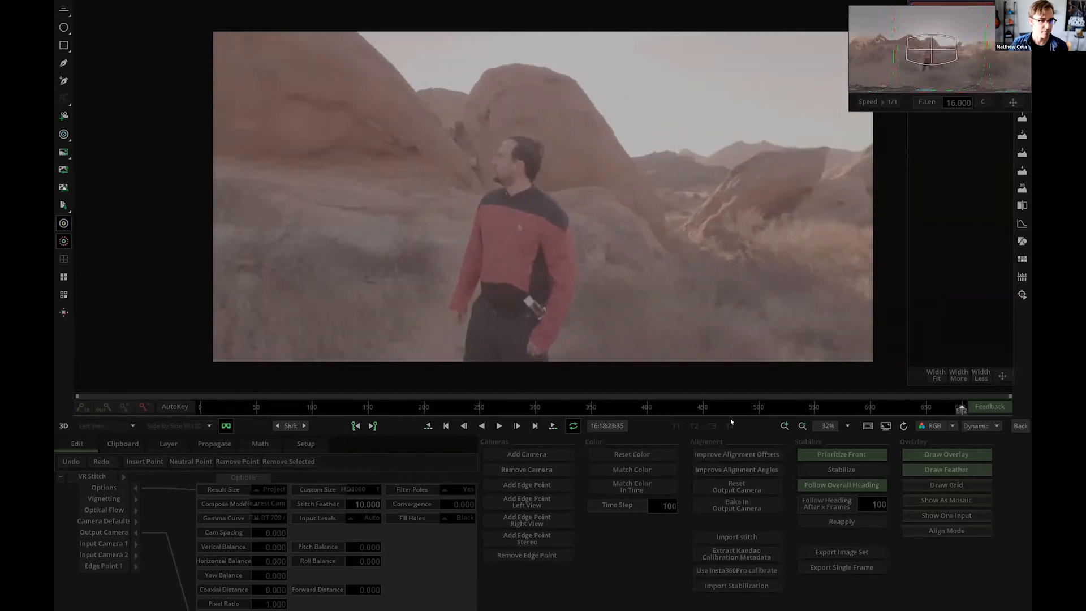
left_click(1021, 426)
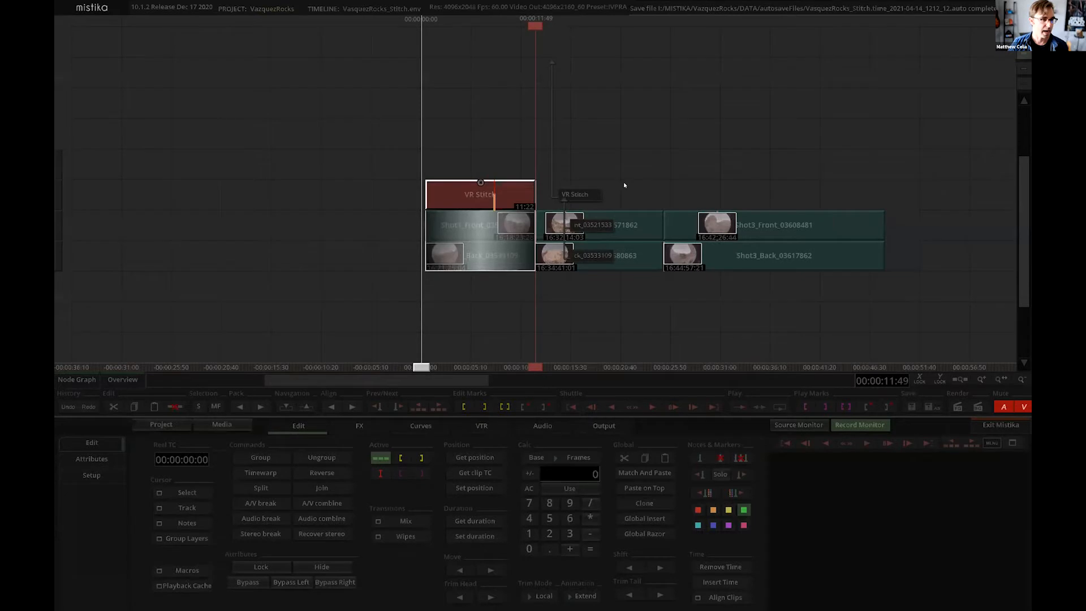
Select all layers of the prepared three-shot stitch group further along the timeline and set edit marks around it
left_click_drag(937, 150, 168, 146)
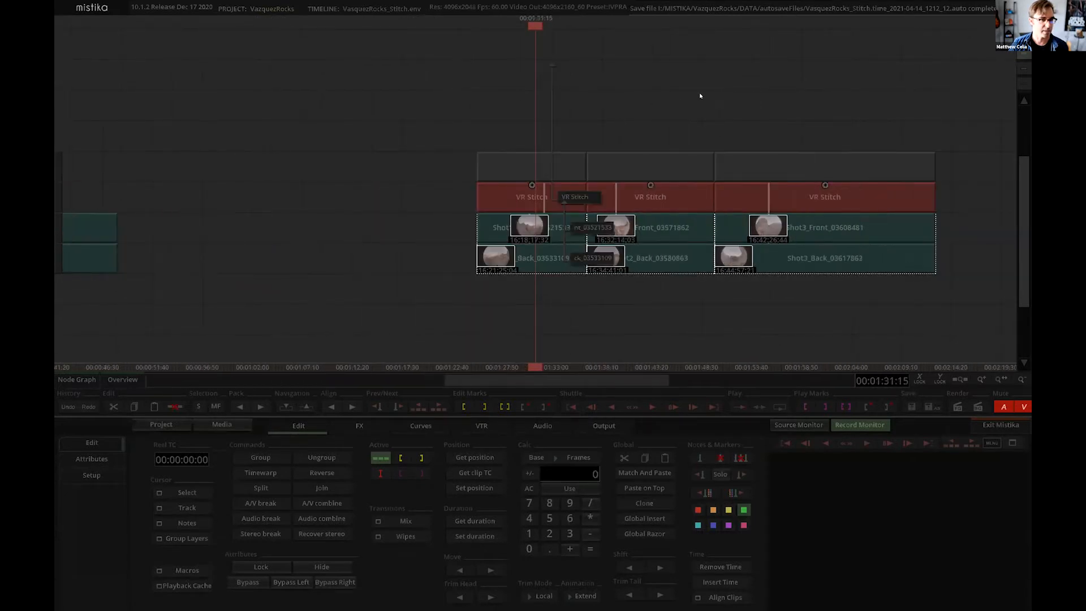
left_click_drag(699, 93, 538, 100)
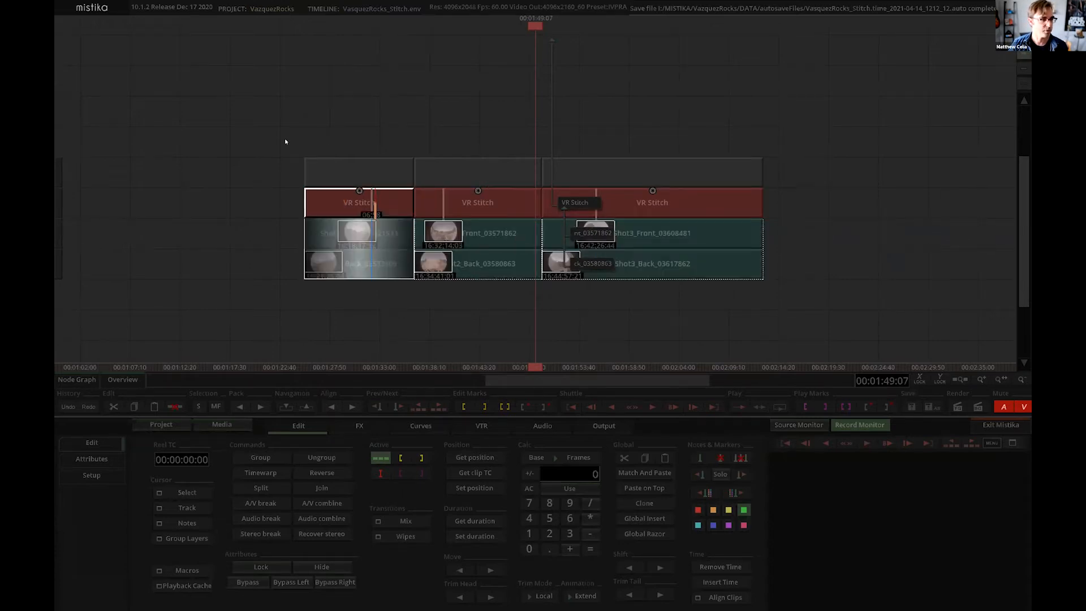
left_click_drag(792, 308, 792, 308)
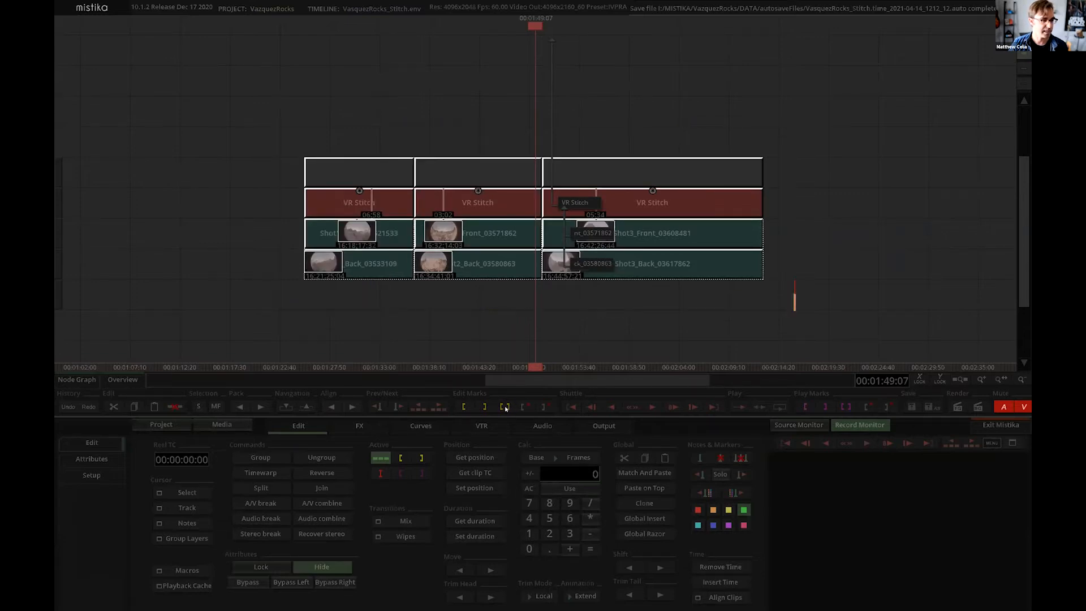
left_click(505, 408)
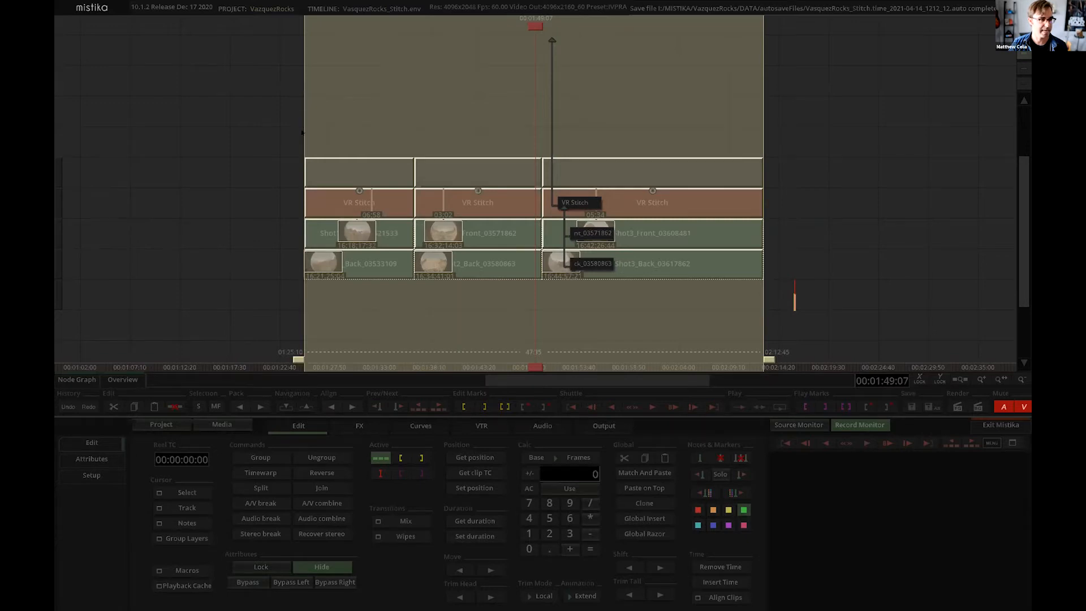
Set the render name to Vazquez_RoughStitch in the output settings
left_click(603, 426)
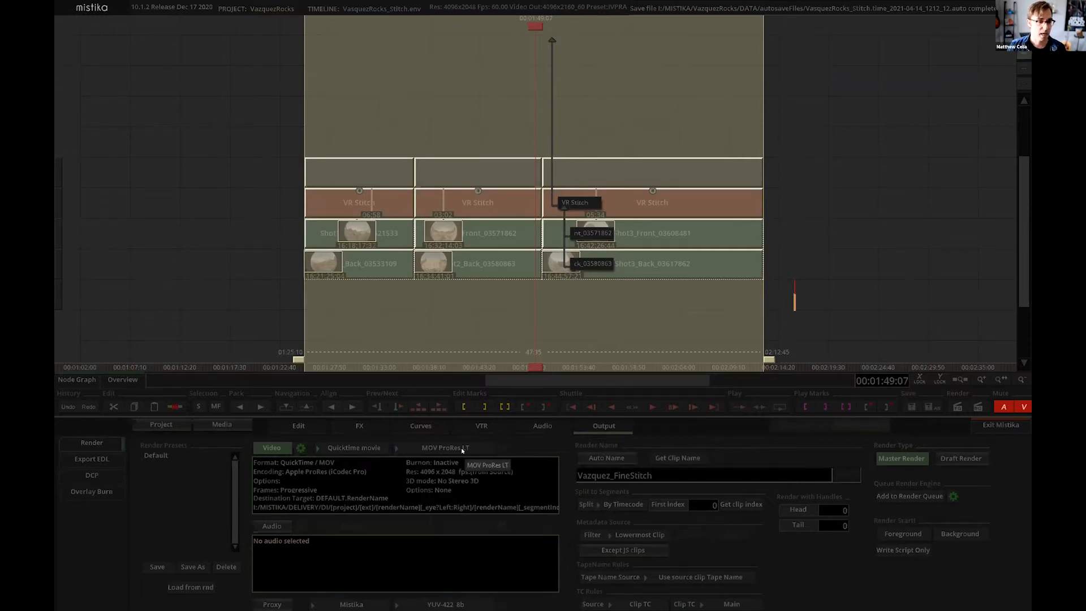
left_click_drag(636, 475, 610, 476)
type("Rough")
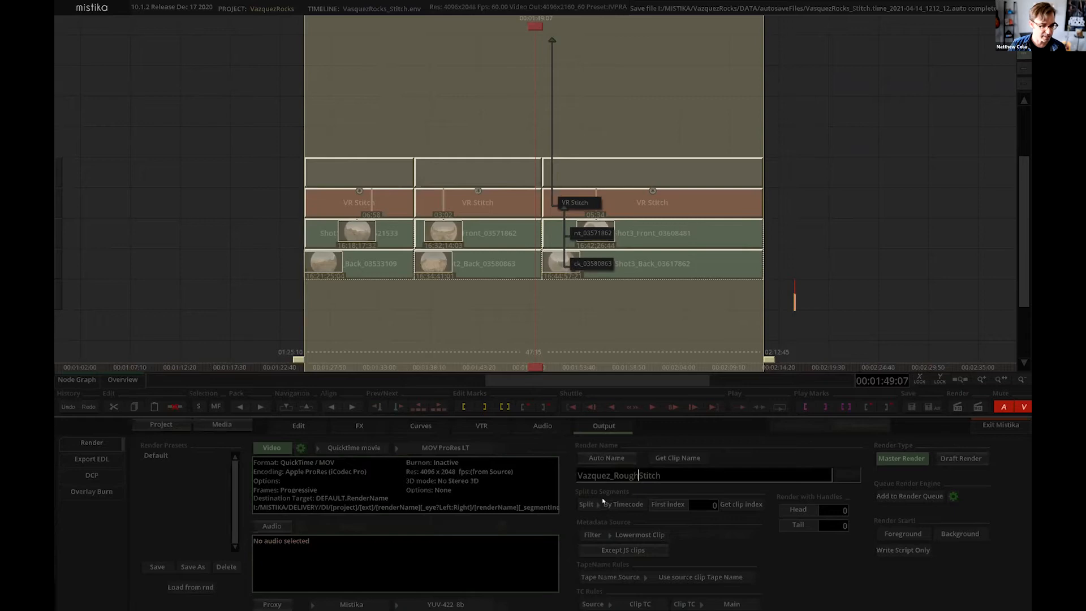
left_click(580, 505)
left_click(608, 458)
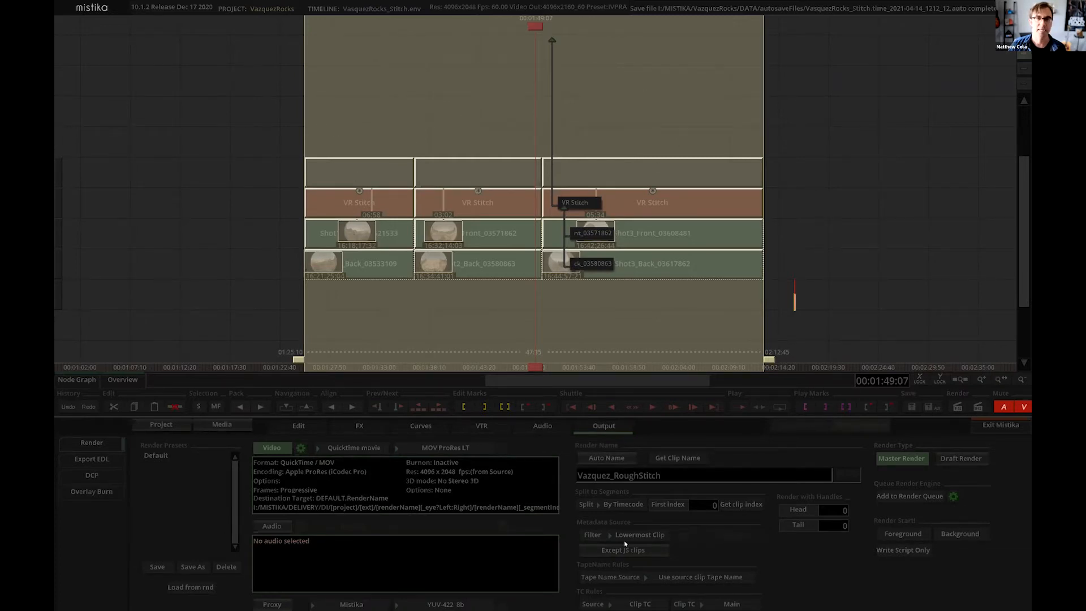
Clear the edit out mark and unhide the three rendered clips above the VR Stitch layers
left_click_drag(331, 114, 649, 177)
left_click(545, 408)
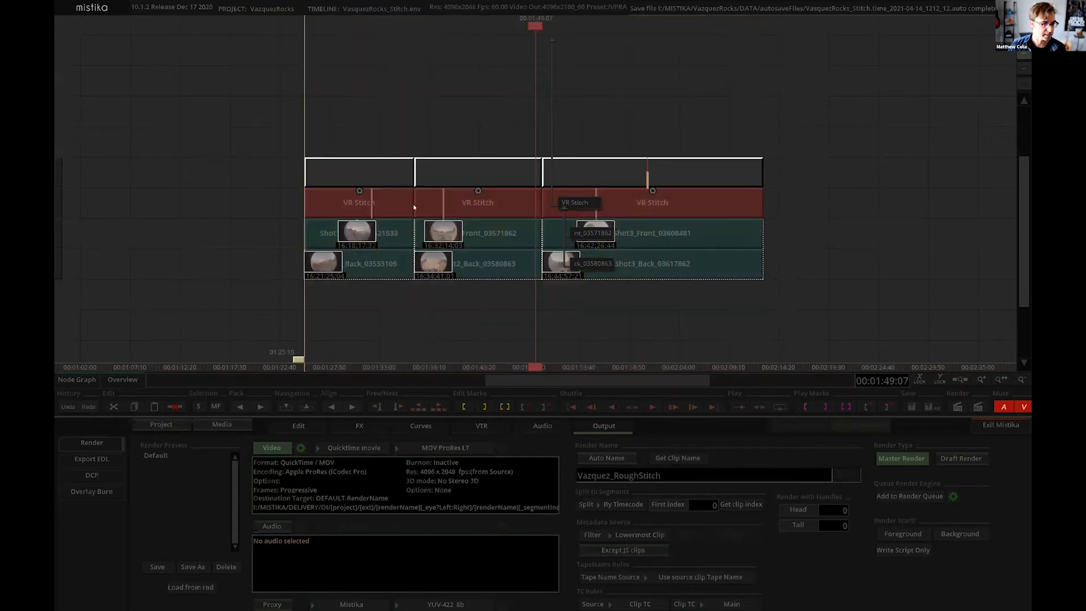
double_click(358, 167)
left_click(381, 177)
left_click(499, 167)
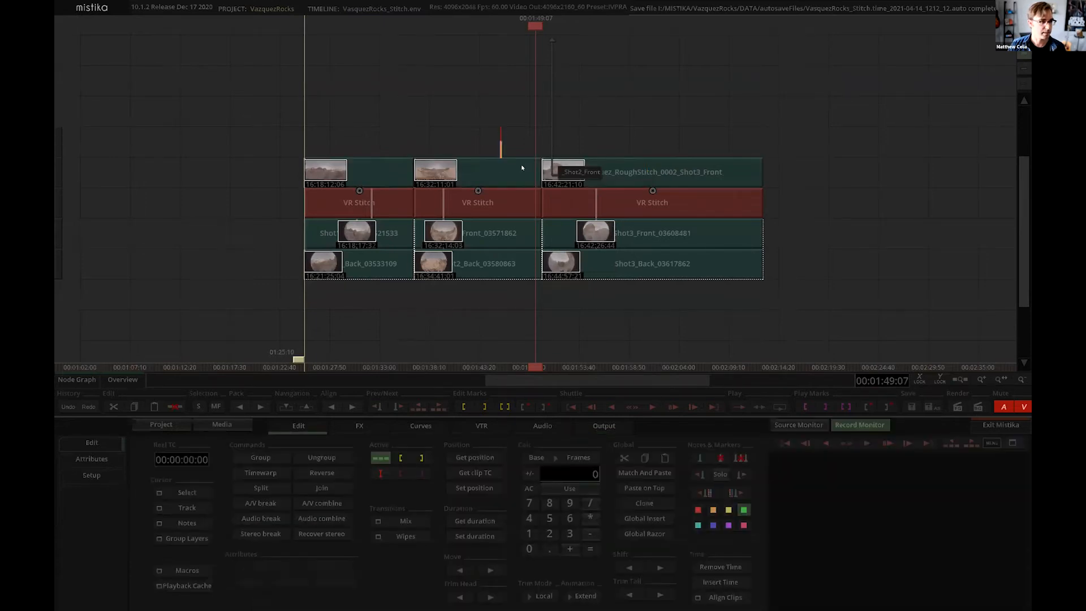
Review the rendered Shot2 rough stitch in the VR preview and return to the timeline
double_click(486, 174)
left_click_drag(513, 403, 850, 406)
left_click_drag(635, 427, 421, 406)
scroll(560, 234, "down", 2)
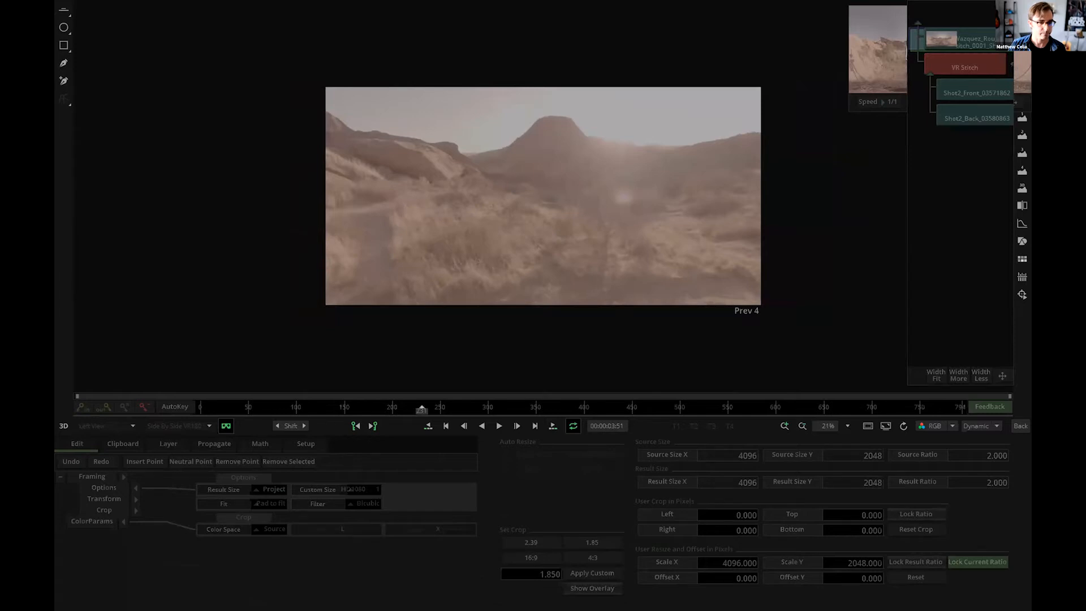
left_click(1021, 425)
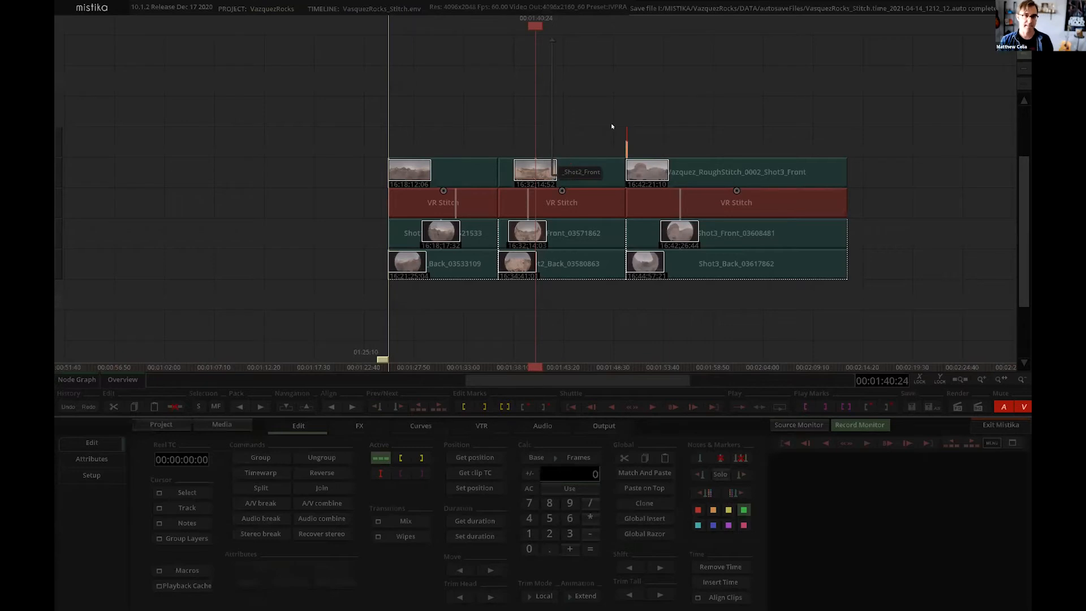
left_click_drag(428, 121, 784, 184)
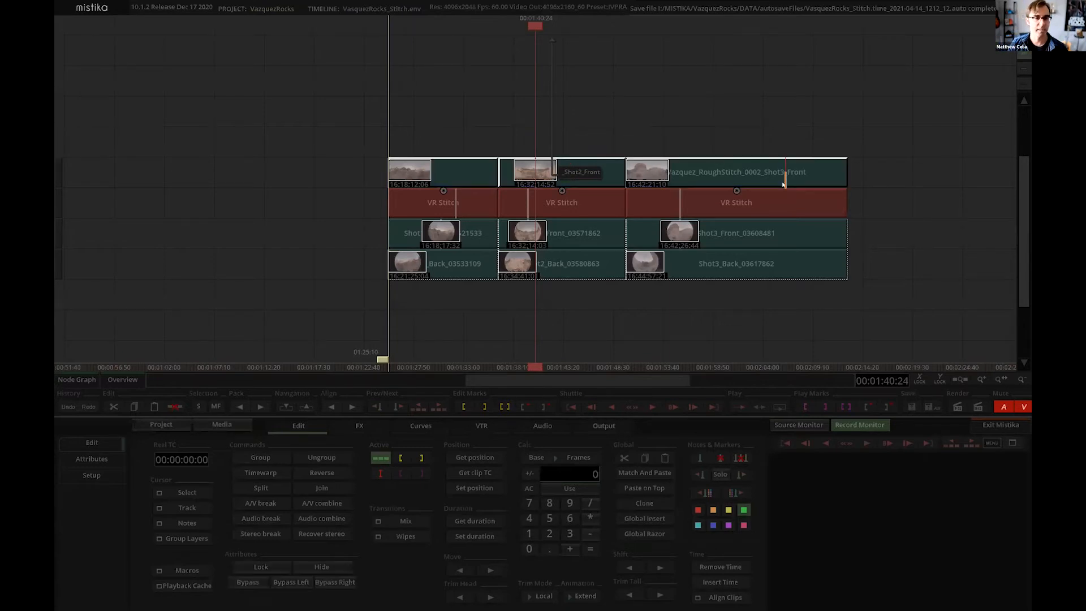
left_click(765, 118)
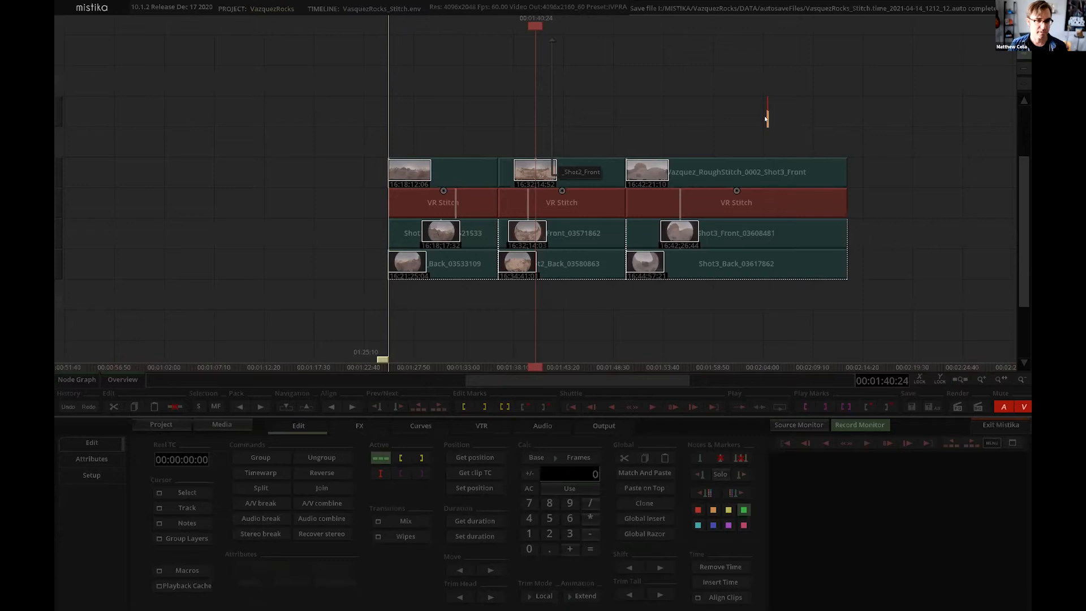
Switch to Premiere Pro and show a frame near the start of the Vazquez_EDIT sequence
key("alt+Tab")
key("alt+Tab")
key("alt+Tab")
key("alt+Tab")
key("alt+Tab")
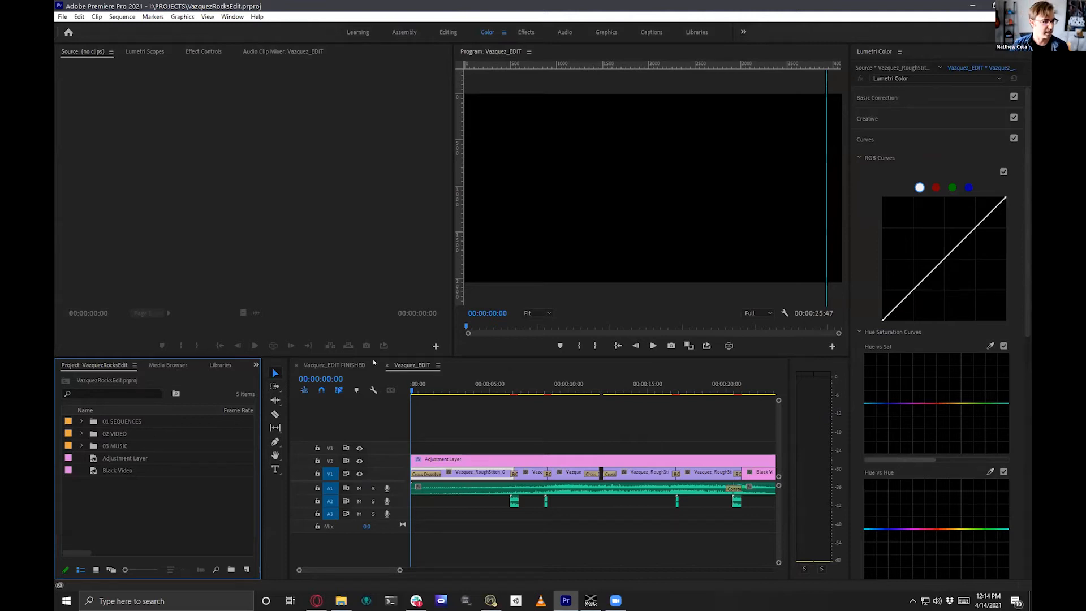
left_click(442, 385)
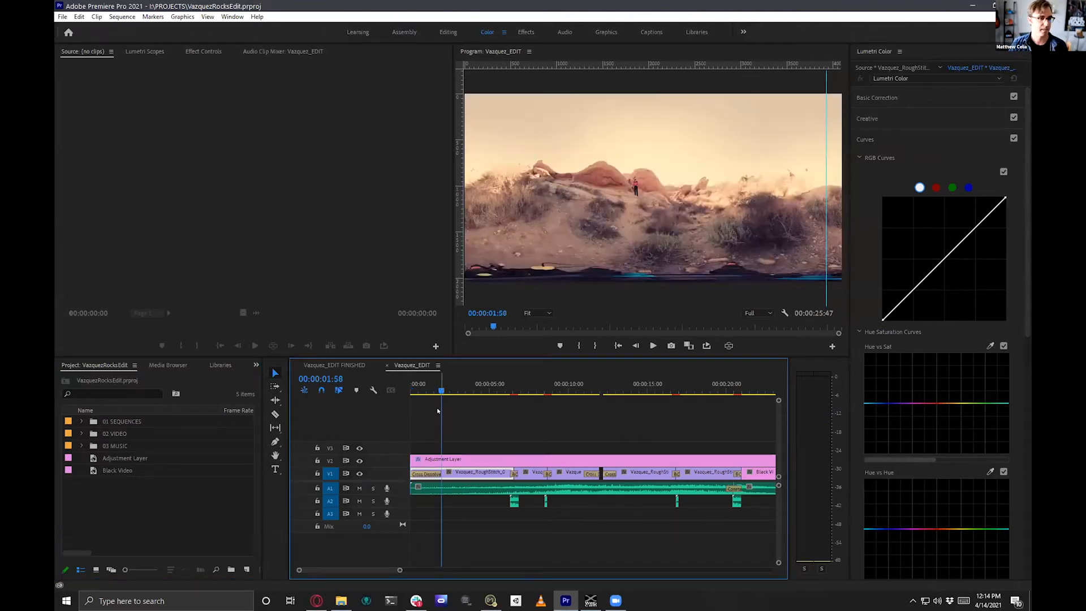
Hide the V2 adjustment layer track, review the ungraded rough-stitch shots across the edit, and show the track again
left_click(359, 461)
left_click_drag(446, 388, 508, 392)
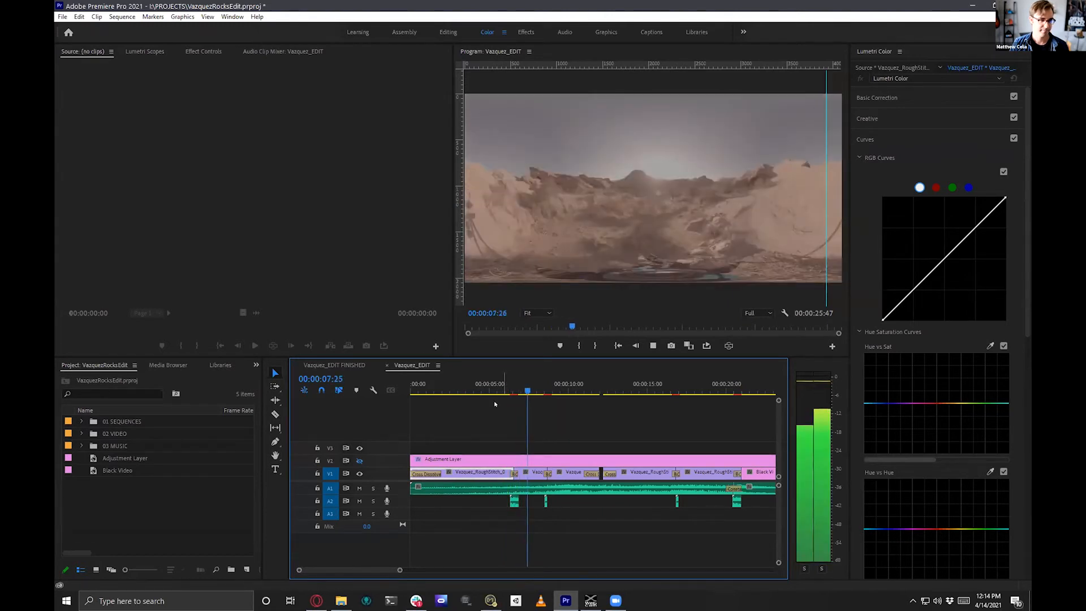
key("space")
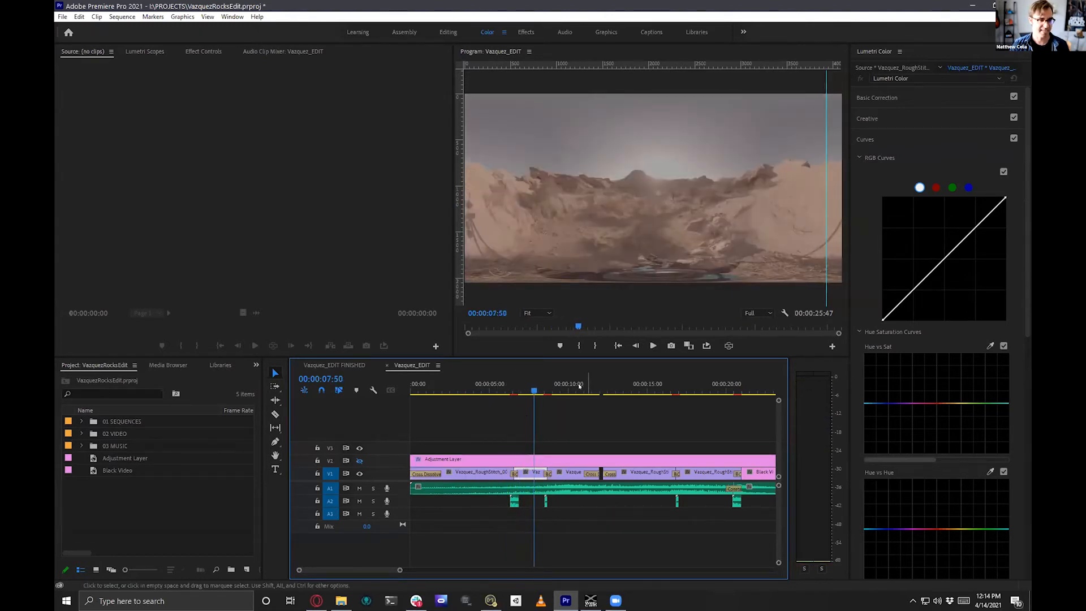
left_click_drag(568, 383, 695, 390)
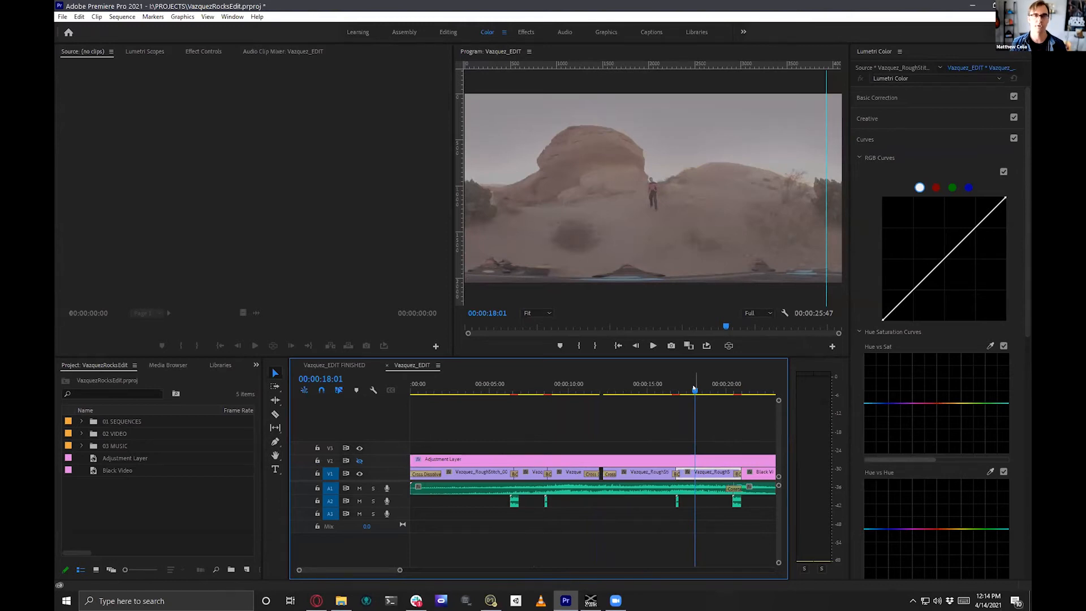
left_click_drag(695, 389, 655, 388)
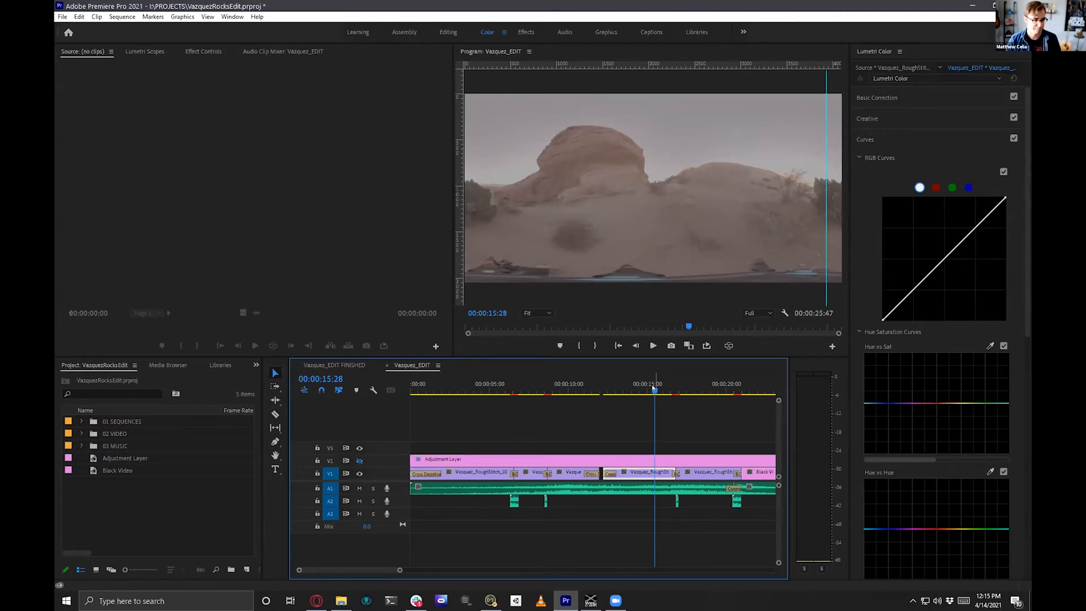
mouse_move(470, 388)
left_mouse_down()
mouse_move(724, 392)
mouse_move(471, 406)
left_mouse_up()
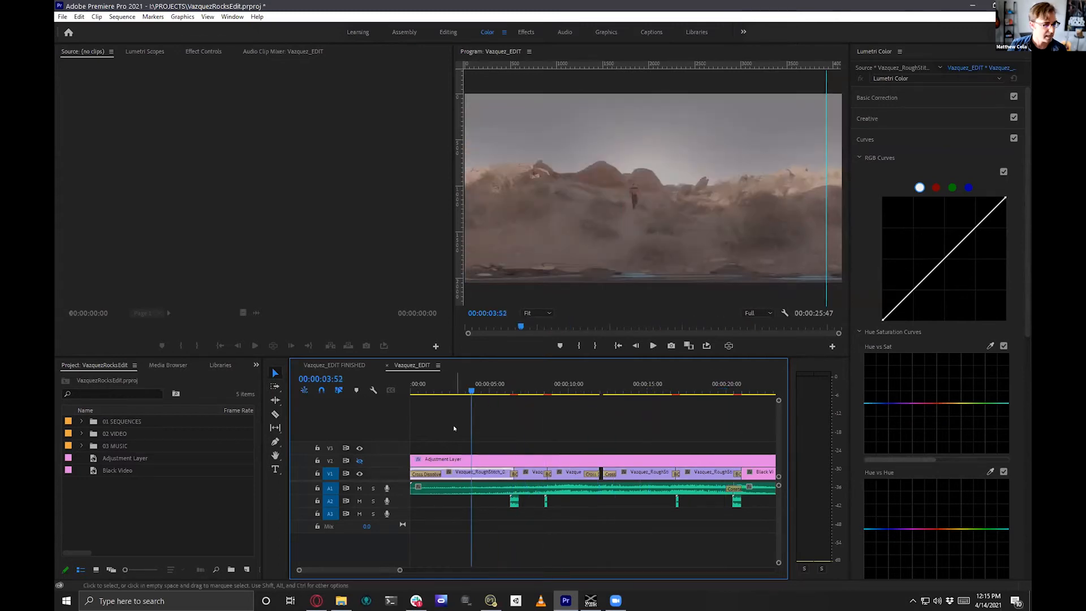
left_click(359, 460)
left_click_drag(489, 389, 522, 409)
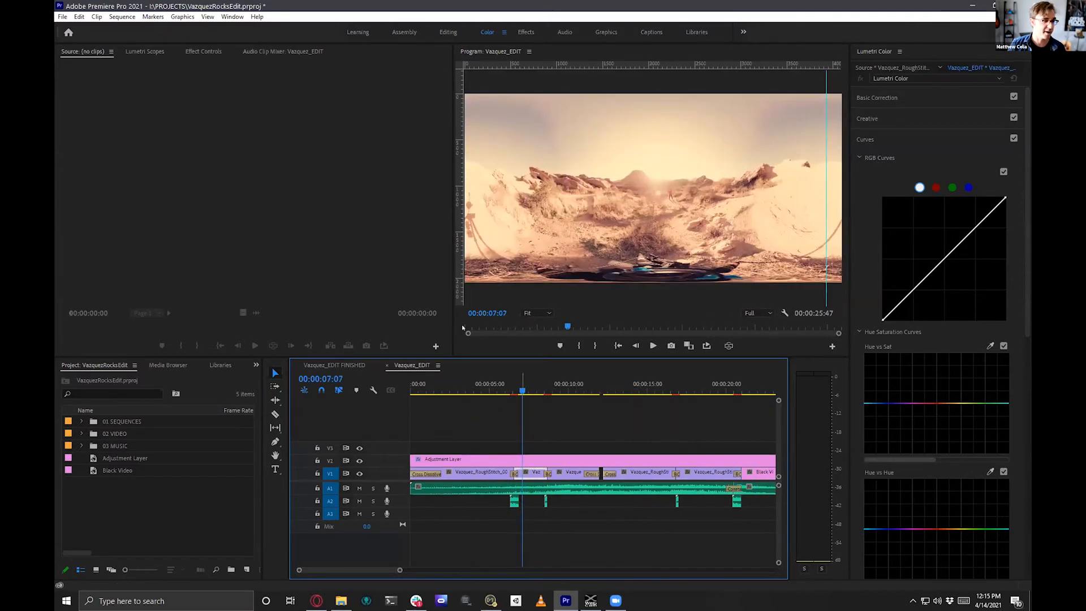
left_click(62, 17)
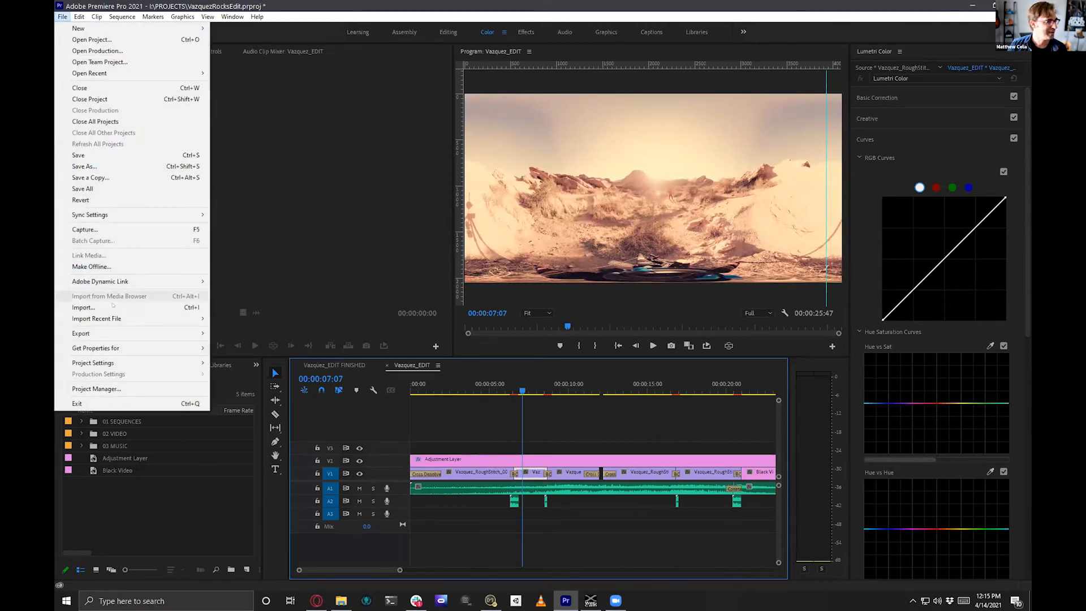
mouse_move(161, 332)
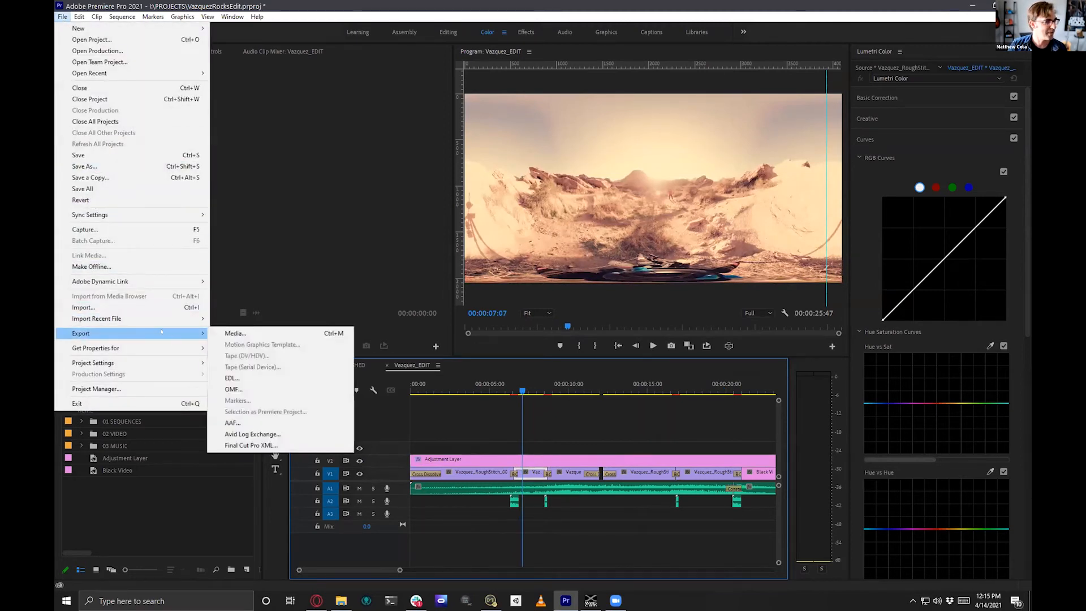
left_click(284, 445)
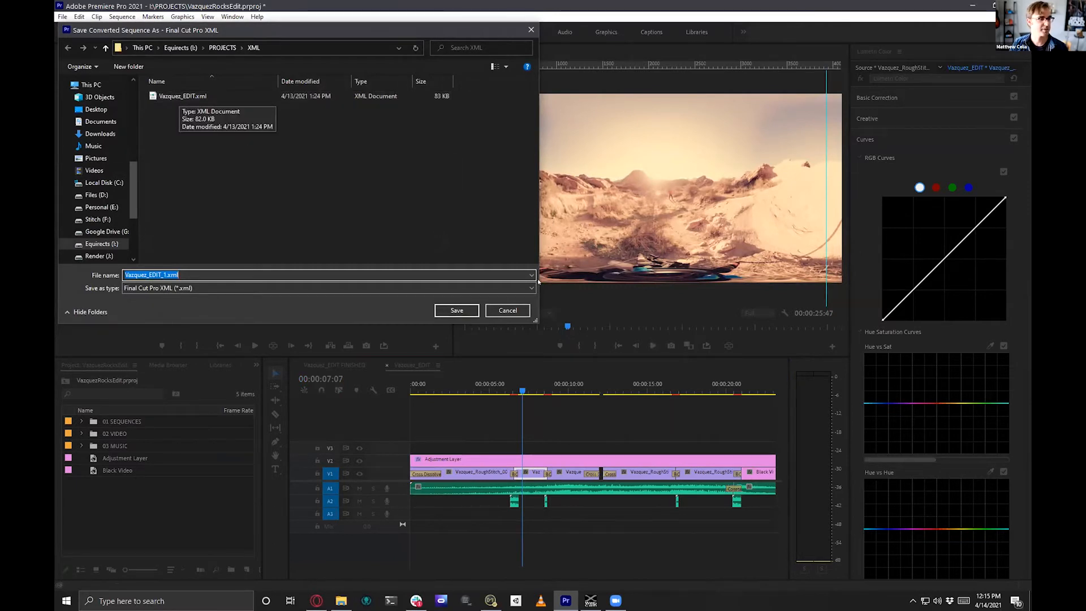
left_click(195, 97)
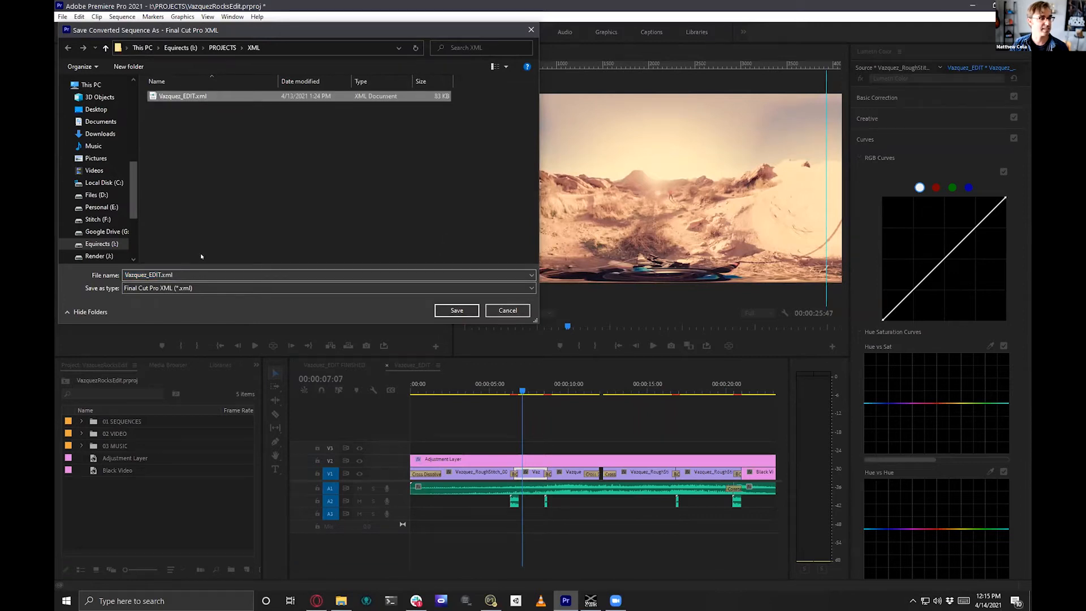
left_click(527, 307)
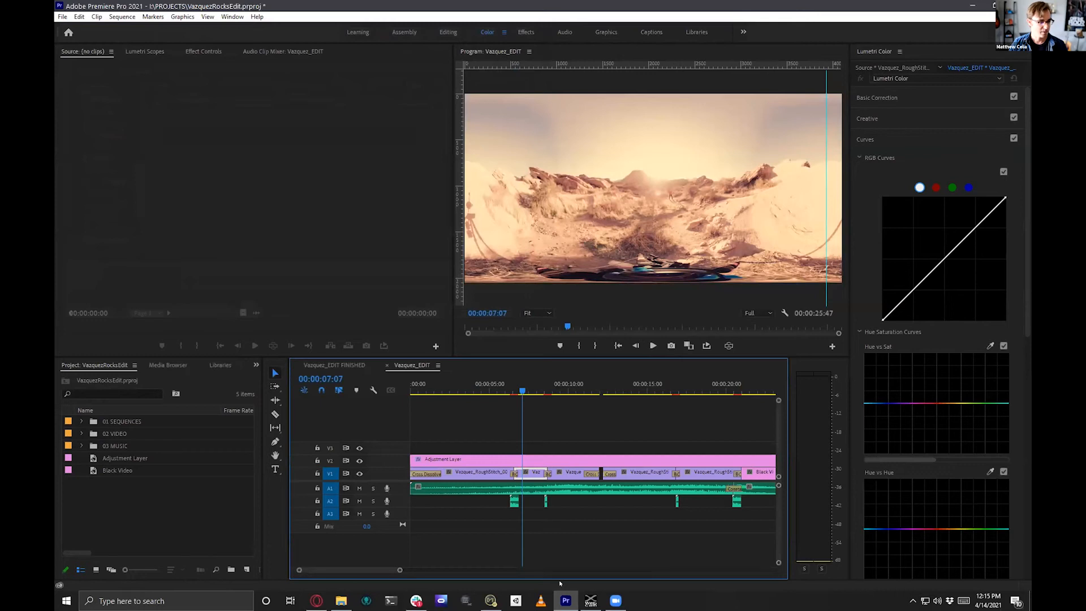
Switch back to Mistika and create a new timeline, saving the changes to VasquezRocks_Stitch.env
key("alt+Tab")
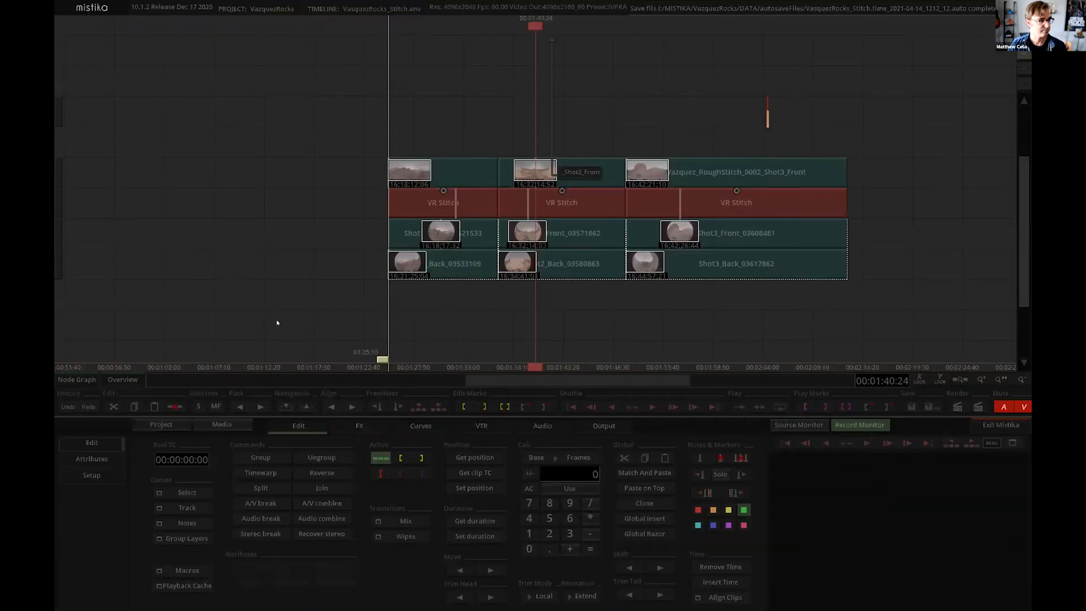
left_click(221, 424)
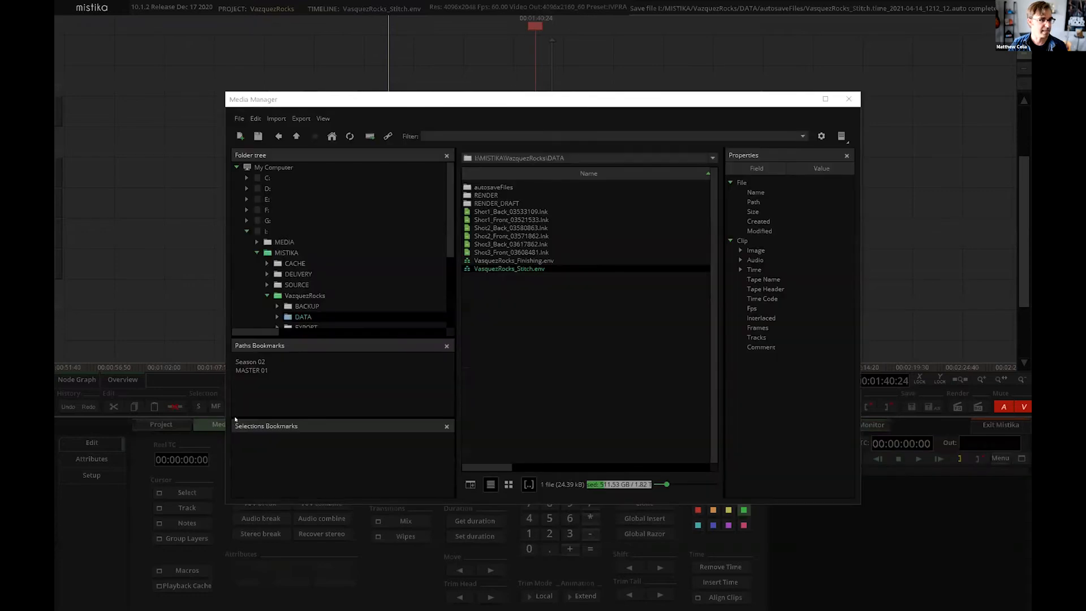
left_click(242, 118)
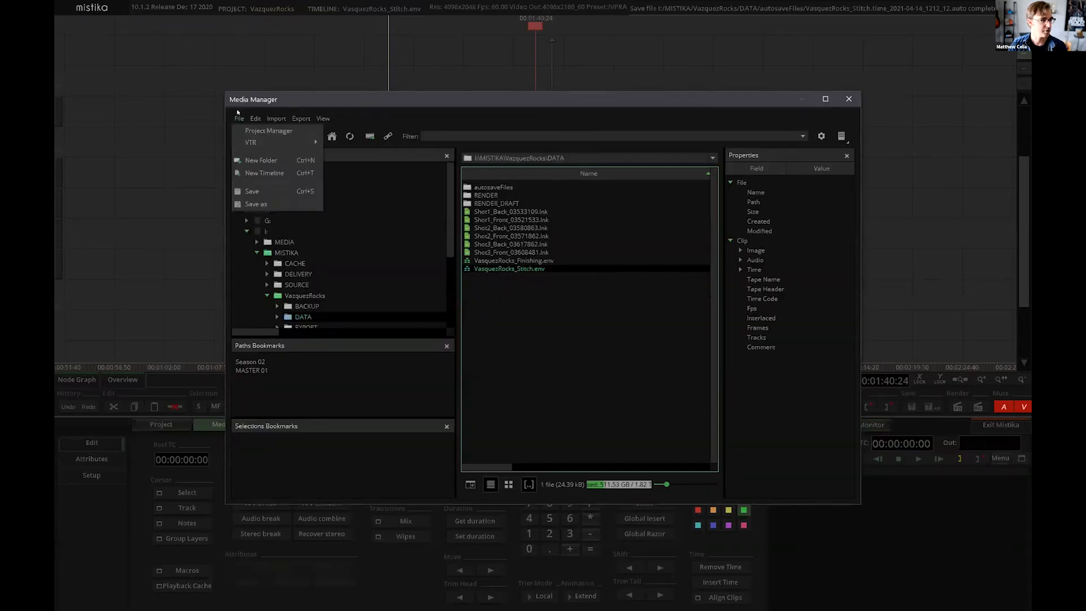
left_click(259, 173)
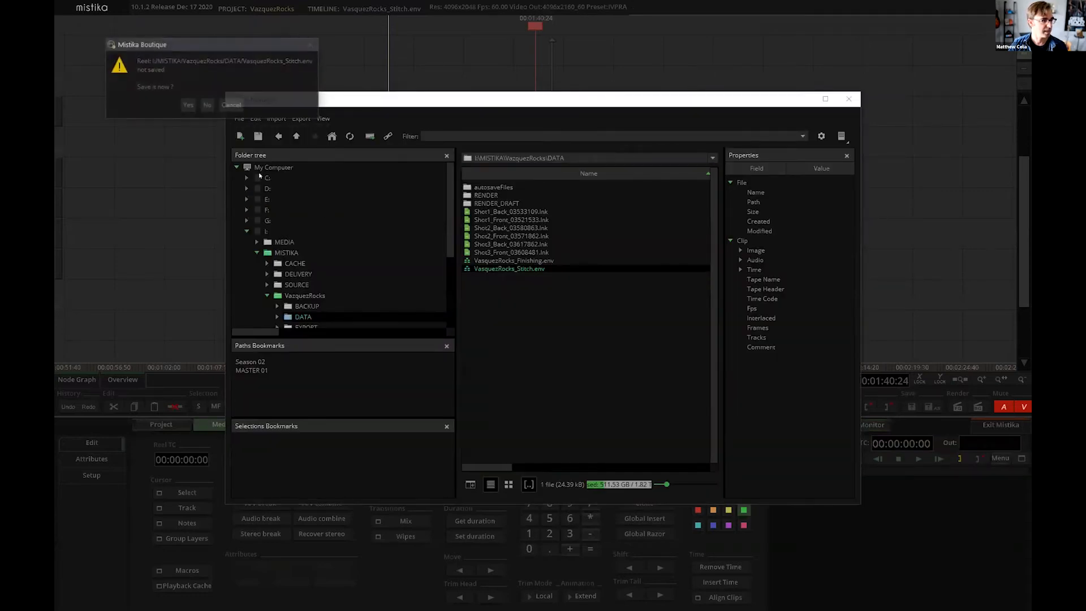
left_click(188, 105)
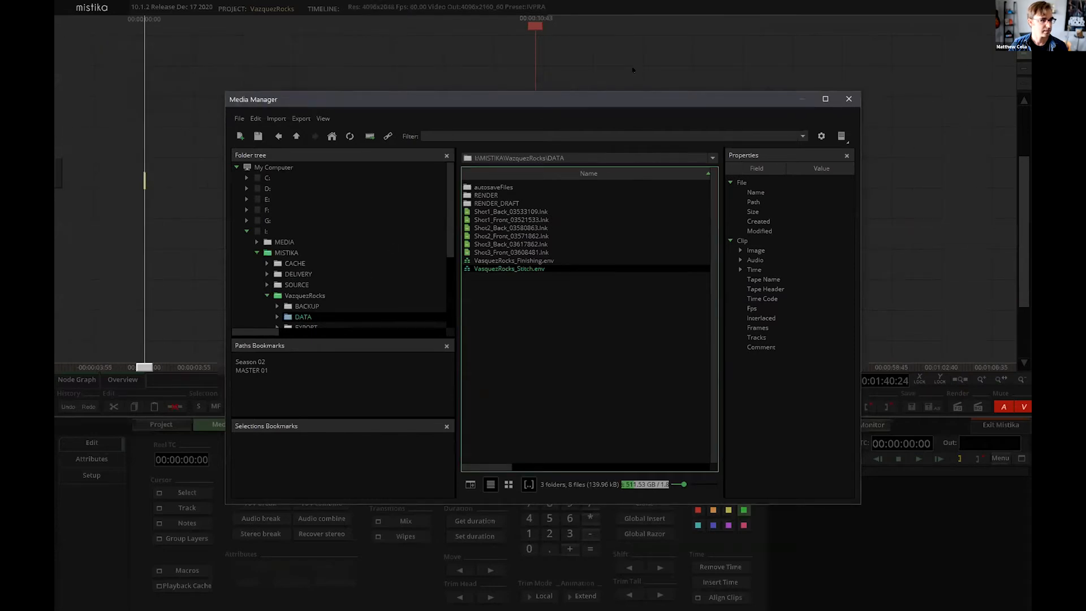
left_click(848, 99)
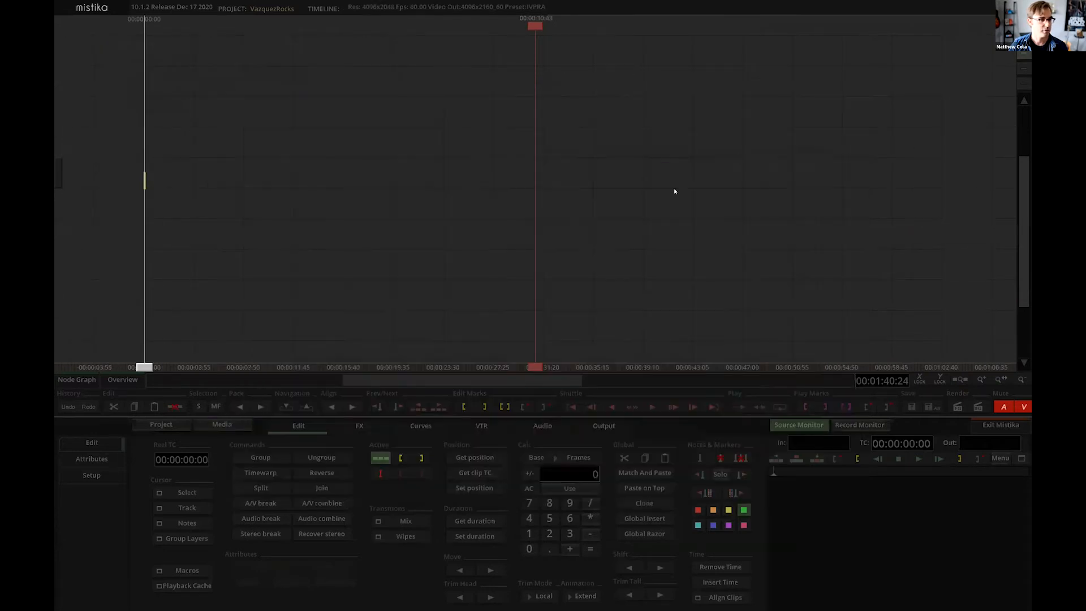
Browse the media to I:/PROJECTS/XML and bring Vazquez_EDIT.xml onto the empty timeline for conforming
left_click(219, 422)
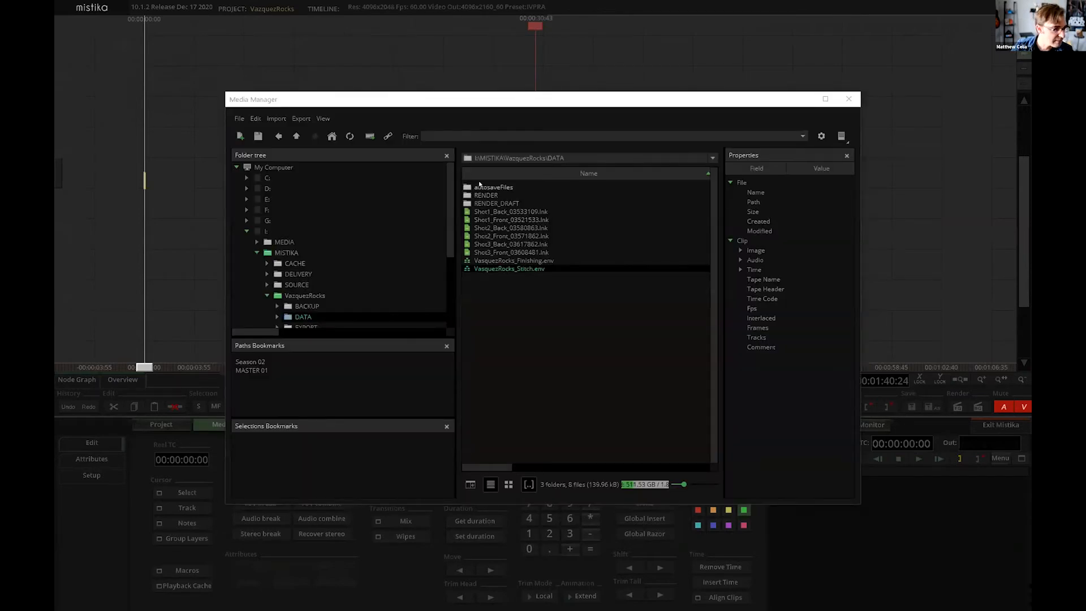
left_click(258, 253)
left_click(287, 263)
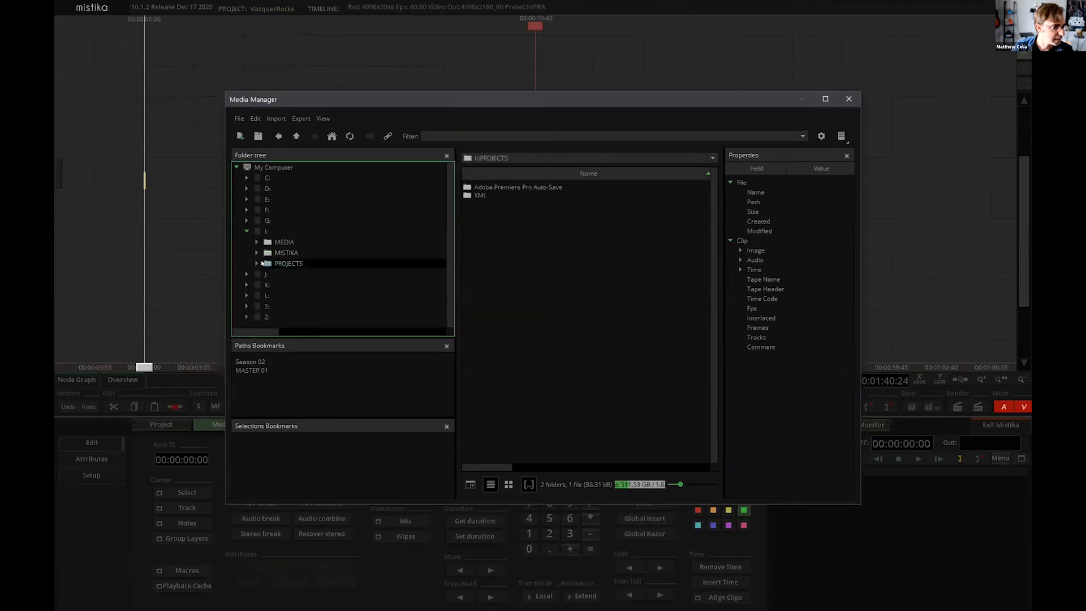
left_click(256, 263)
left_click(291, 284)
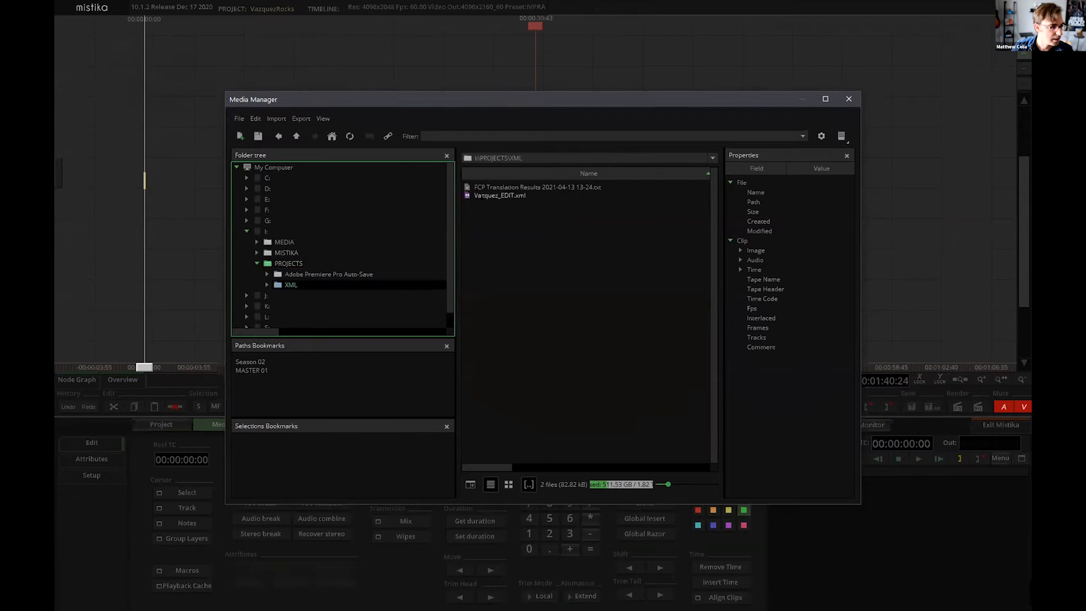
left_click(555, 174)
left_click_drag(554, 196, 895, 138)
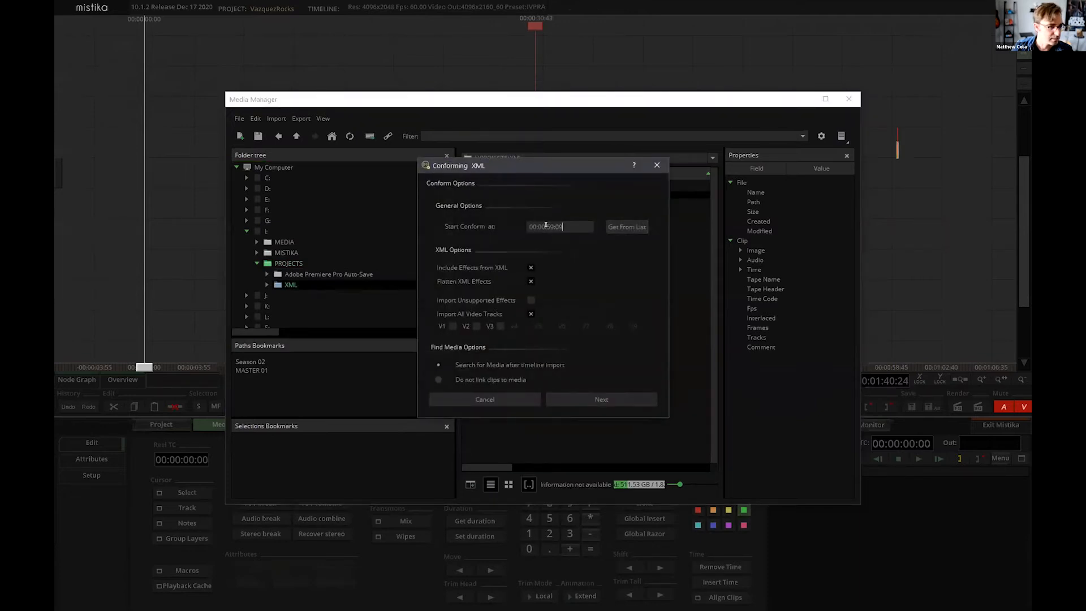
Start the conform at the list's timecode 00:00:00:00, exclude effects from the XML, and import only video track V1
left_click(621, 225)
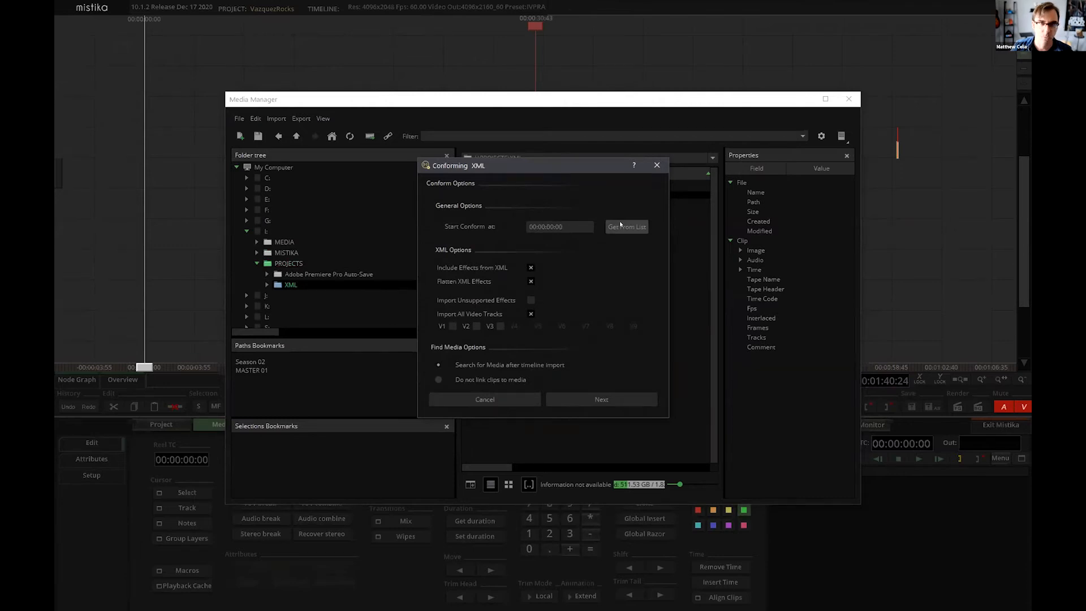
left_click(531, 266)
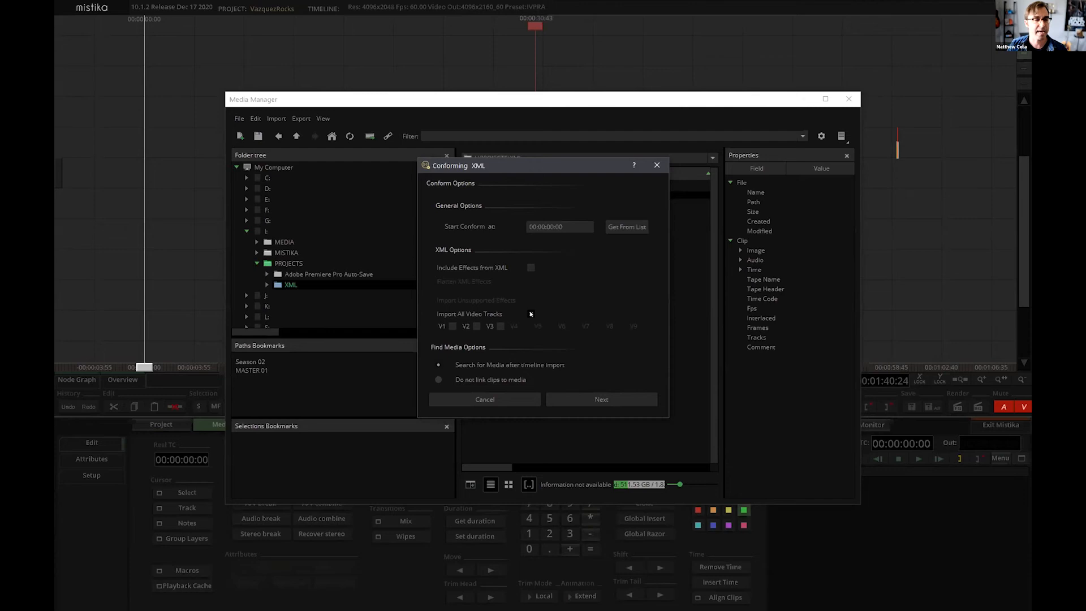
left_click(452, 327)
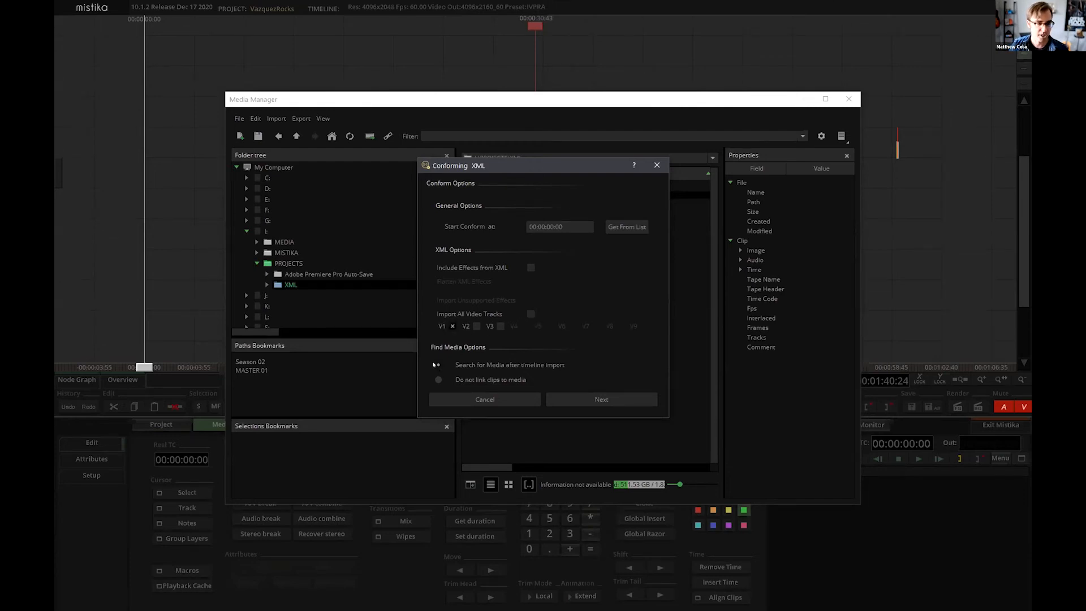
left_click(600, 400)
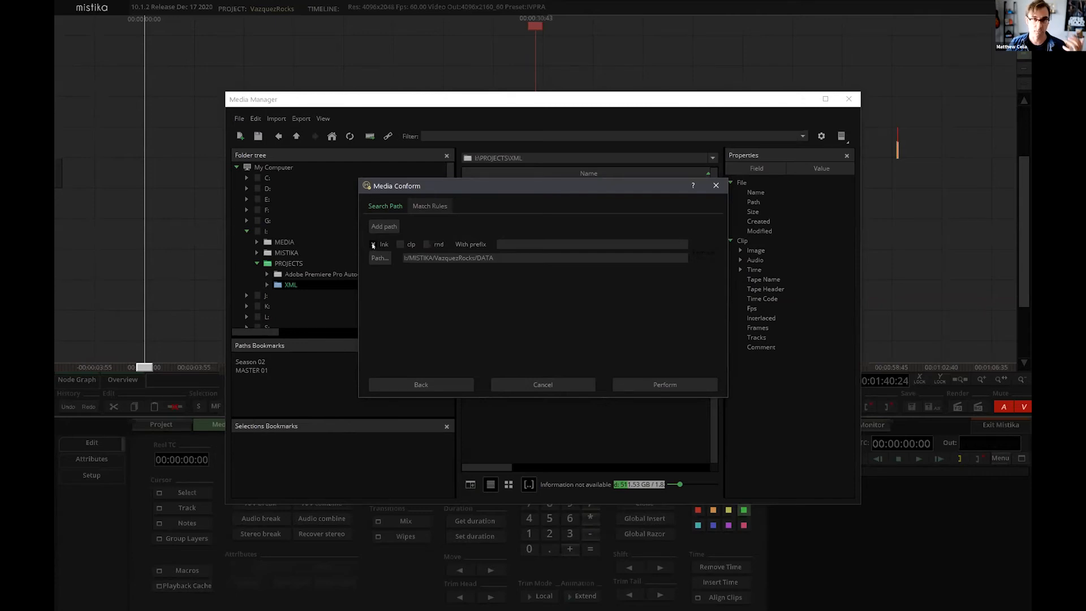
Limit the media search in VazquezRocks/DATA to rnd files without lnk files, and perform the conform
left_click(428, 245)
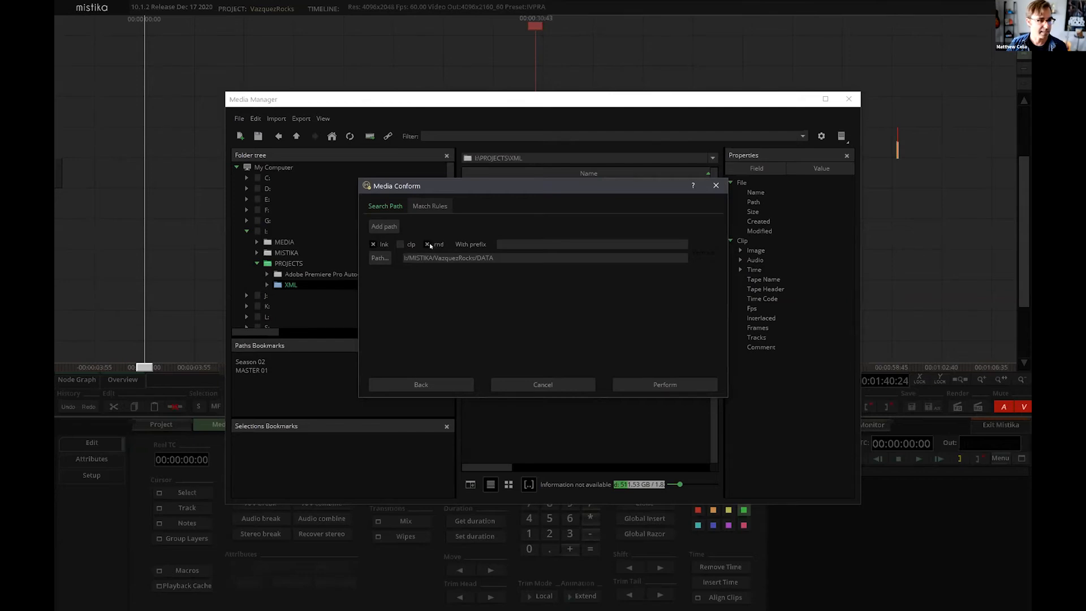
left_click(372, 245)
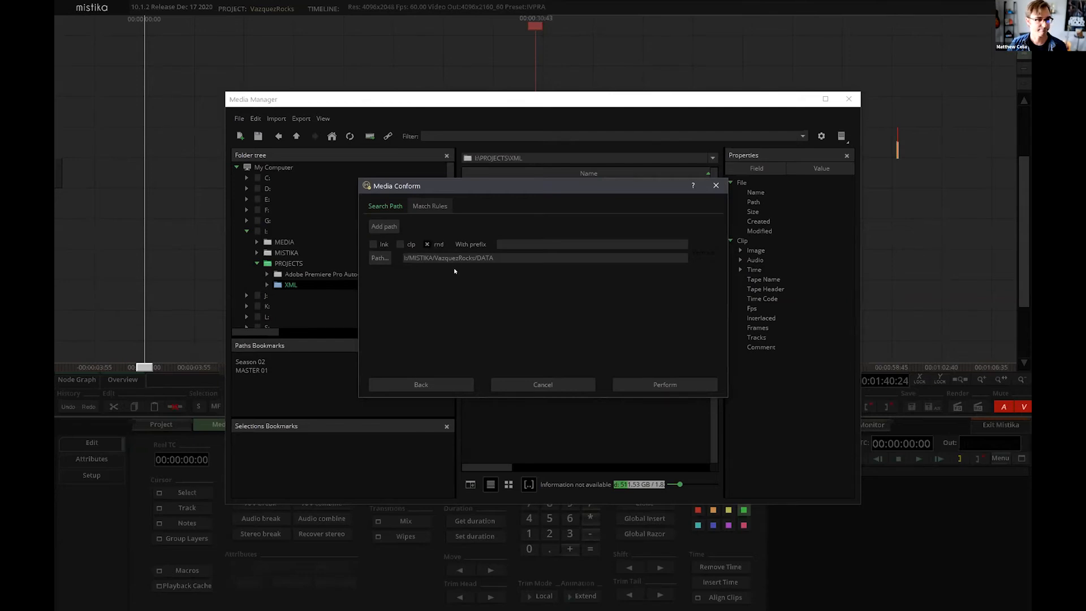
left_click(645, 385)
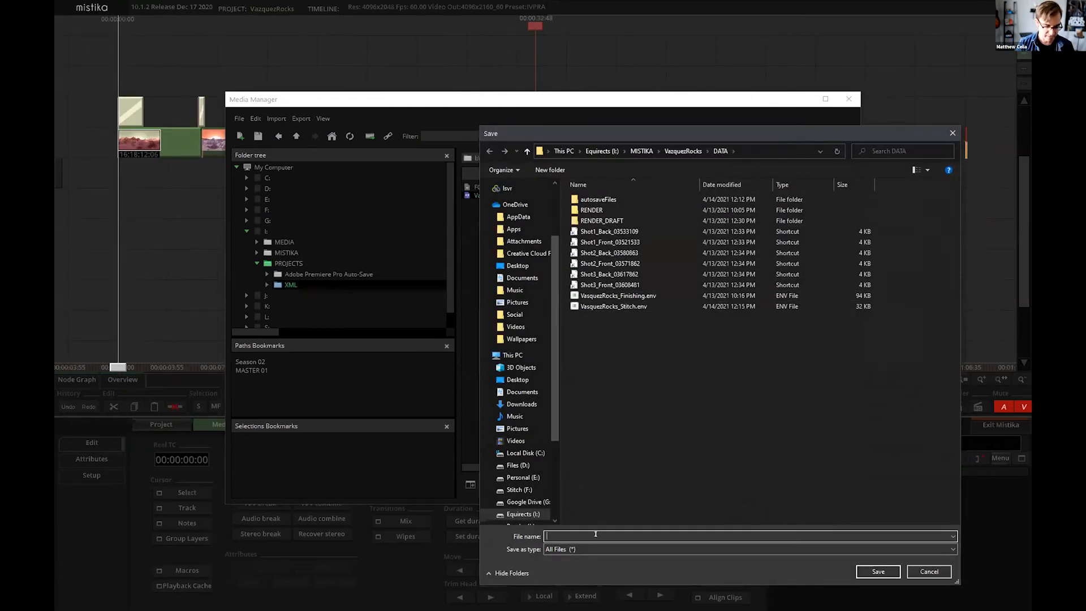
Save the conformed timeline as VasquezRocks_ReadyForFinishing.env in the project's DATA folder
type("Va")
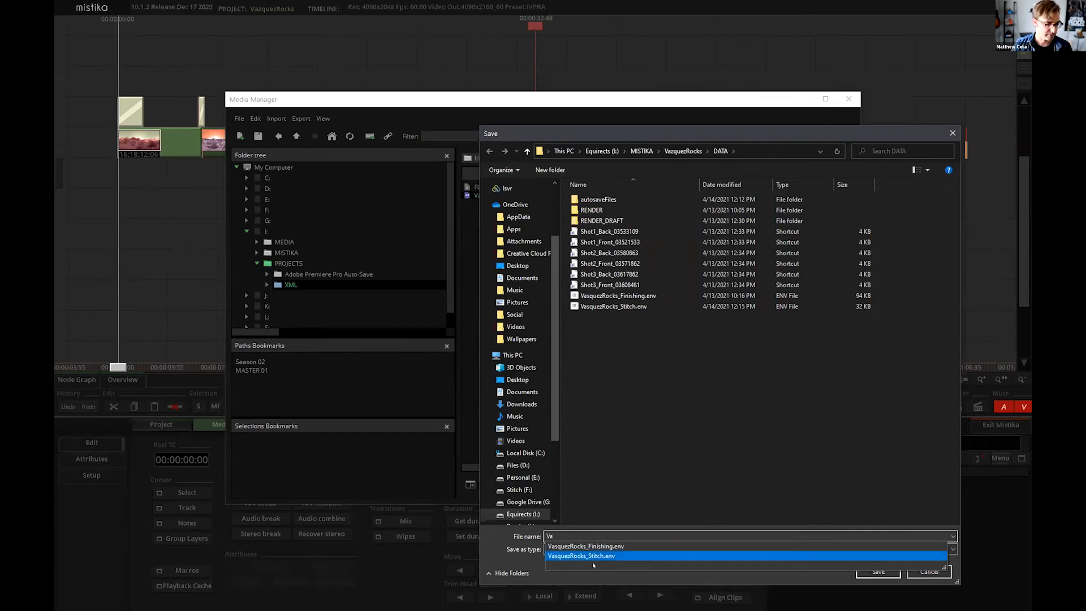
left_click(587, 545)
left_click_drag(612, 536, 586, 536)
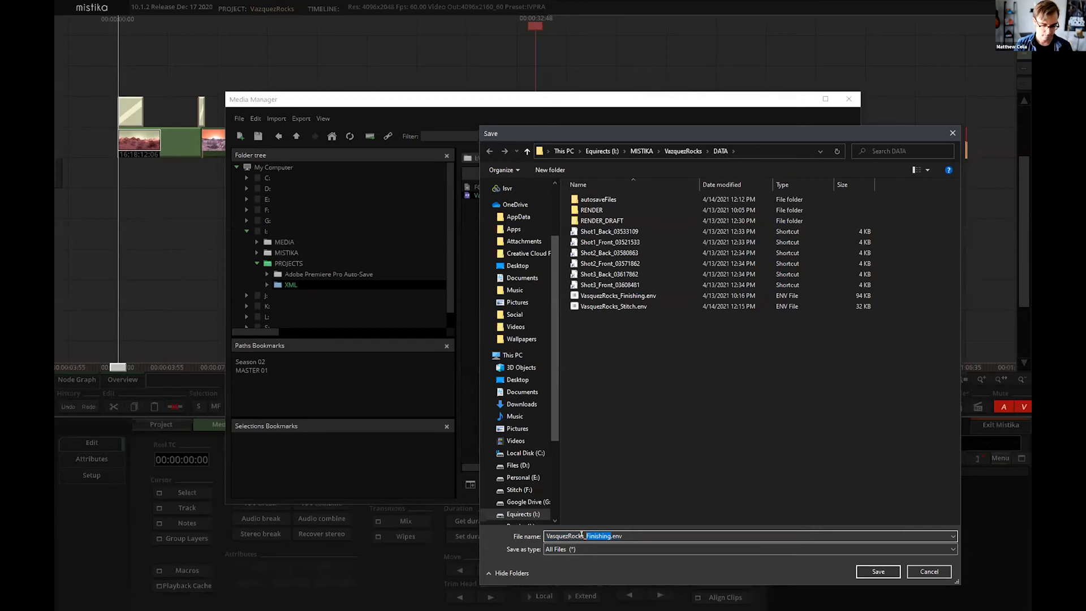
type("REady")
key("BackSpace")
key("BackSpace")
key("BackSpace")
key("BackSpace")
type("eadyForFinis")
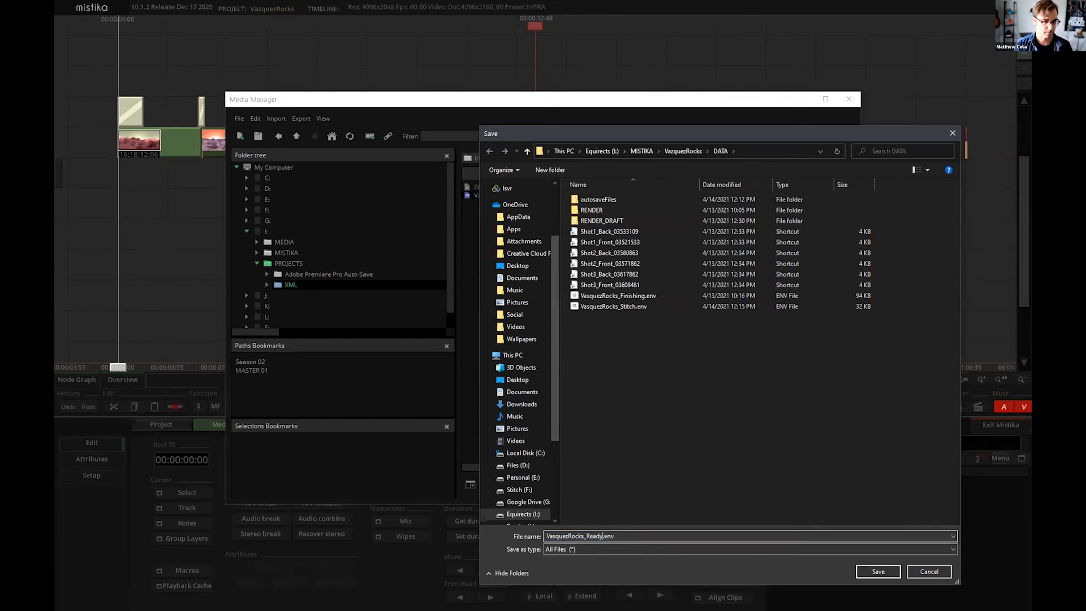
type("hing")
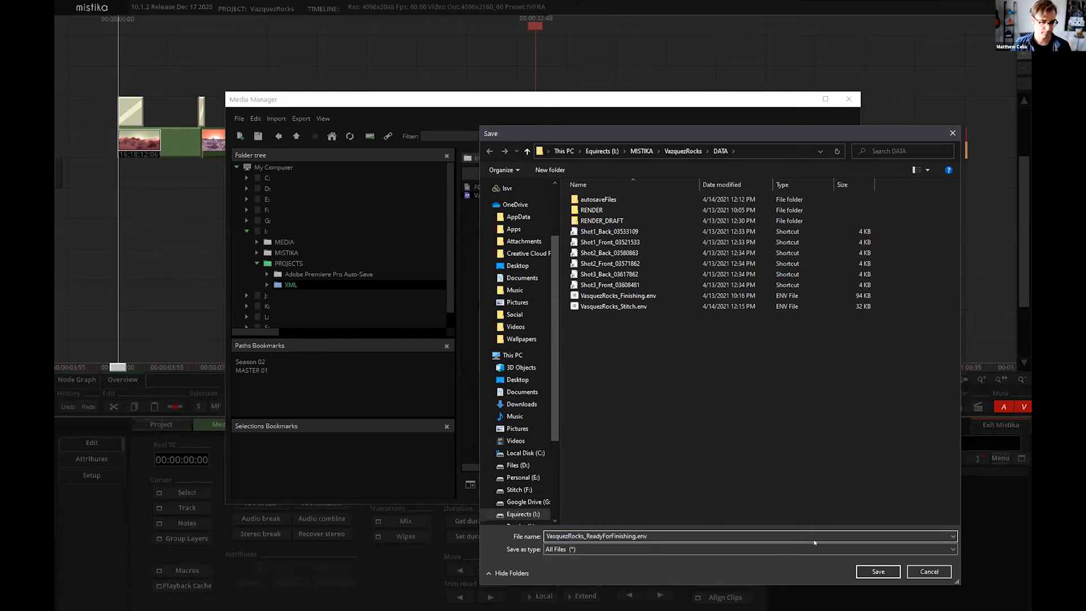
left_click(859, 568)
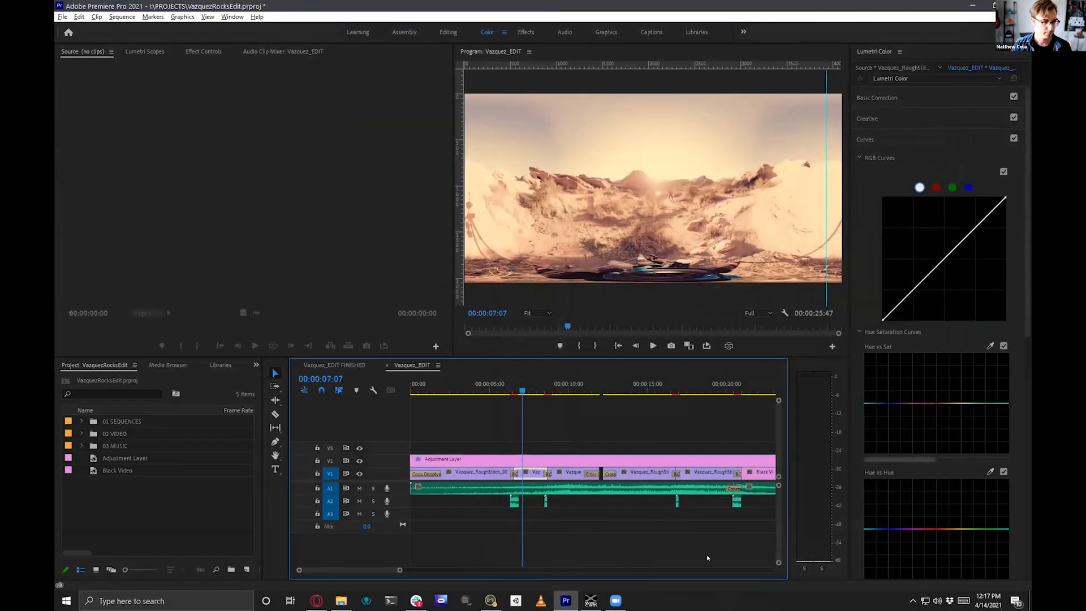
Switch to Mistika, close the Media Manager, and view the conformed clip row on the timeline
left_click(490, 601)
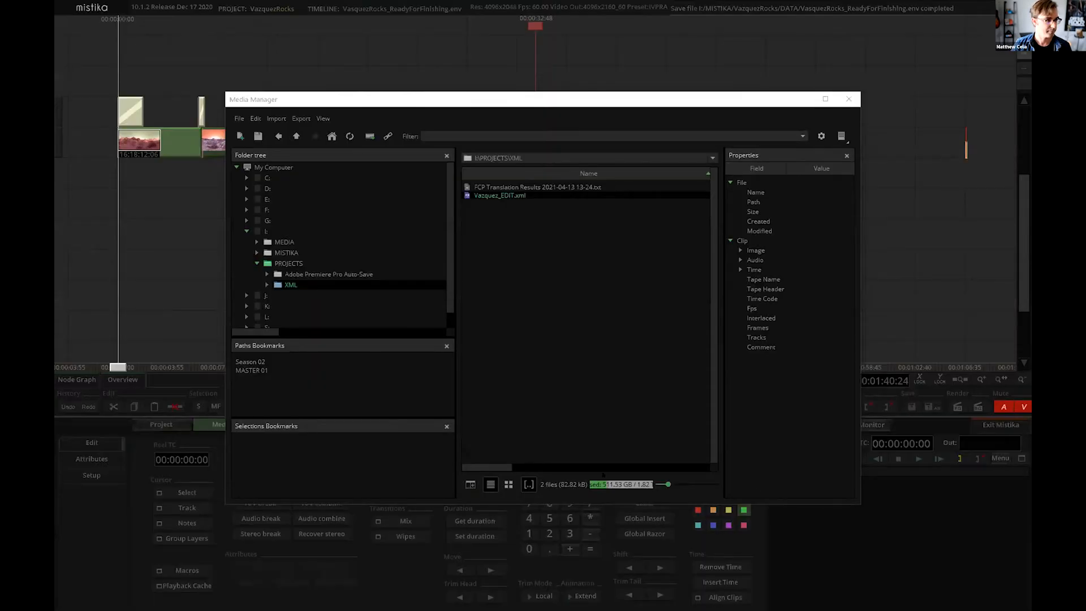
left_click(848, 99)
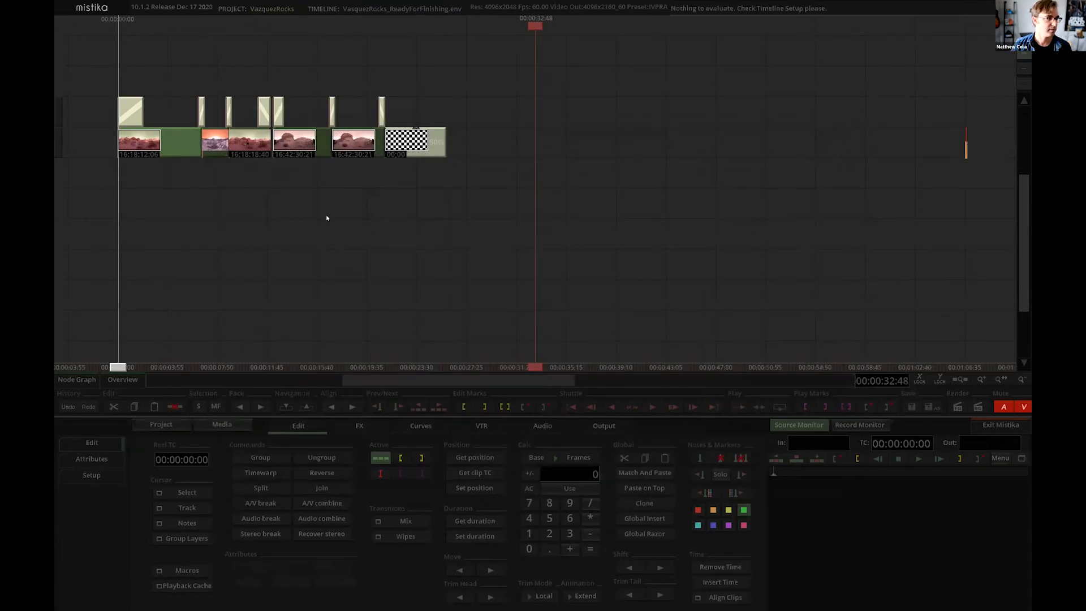
left_click_drag(340, 192, 684, 261)
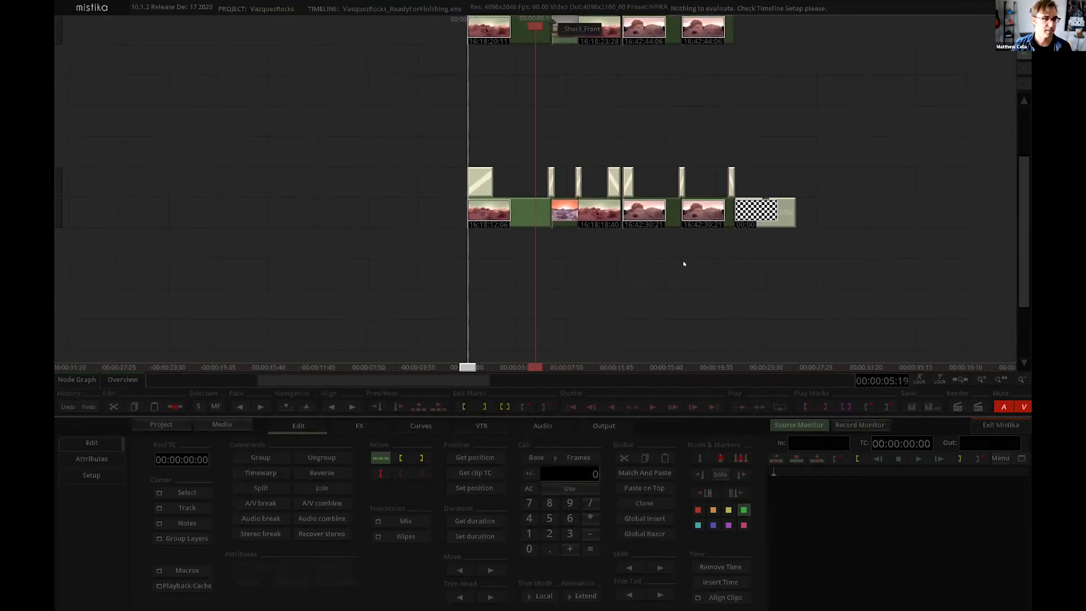
scroll(660, 296, "up", 3)
left_click_drag(804, 341, 753, 226)
left_click_drag(1023, 187, 1024, 297)
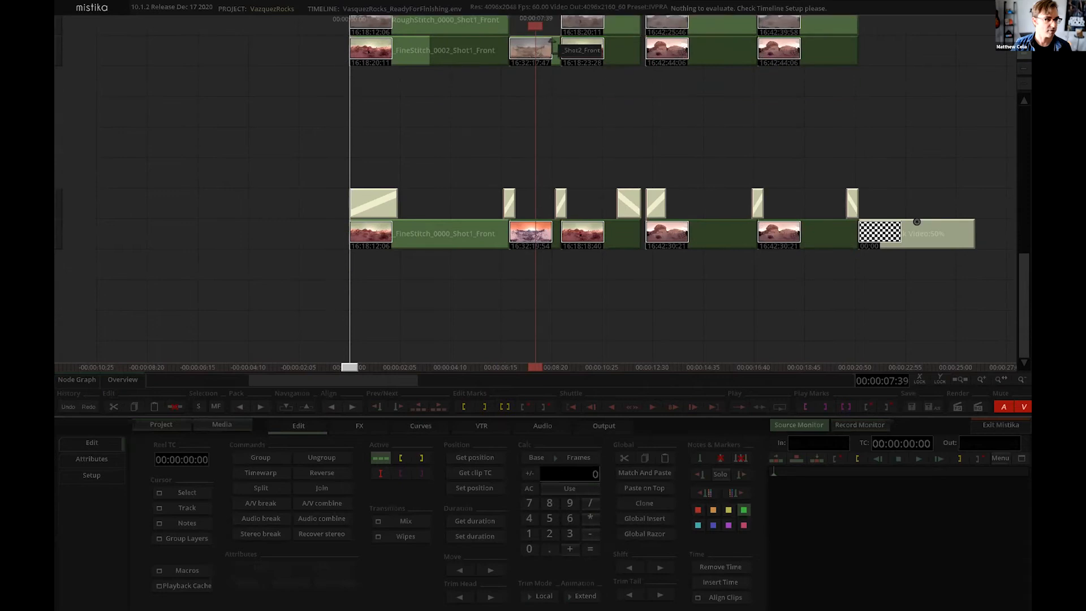
left_click_drag(725, 315, 661, 258)
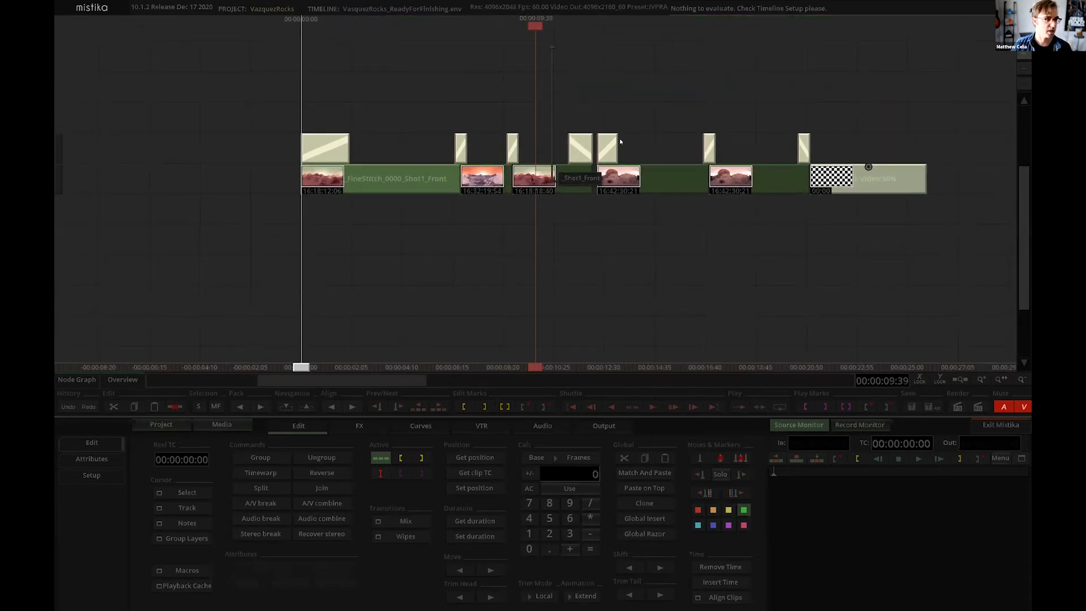
Examine the transition effects above the conformed row and the individual stitch clips beneath them
left_click(319, 148)
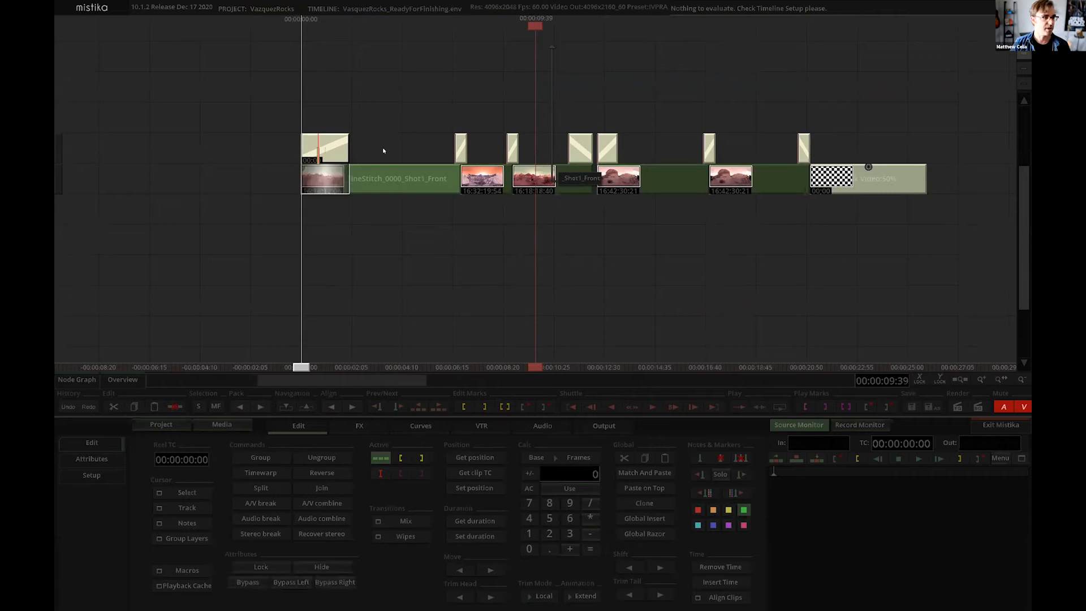
left_click(459, 143)
left_click(512, 143)
left_click(580, 144)
left_click(608, 144)
left_click(709, 144)
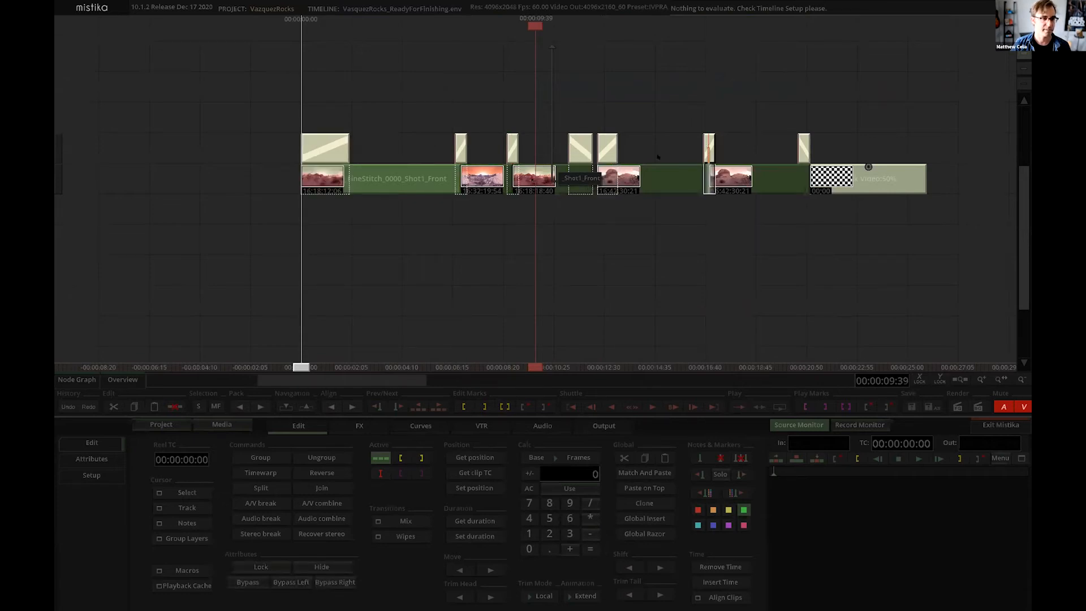
left_click(418, 218)
left_click(392, 177)
left_click(562, 185)
left_click(660, 176)
left_click(730, 179)
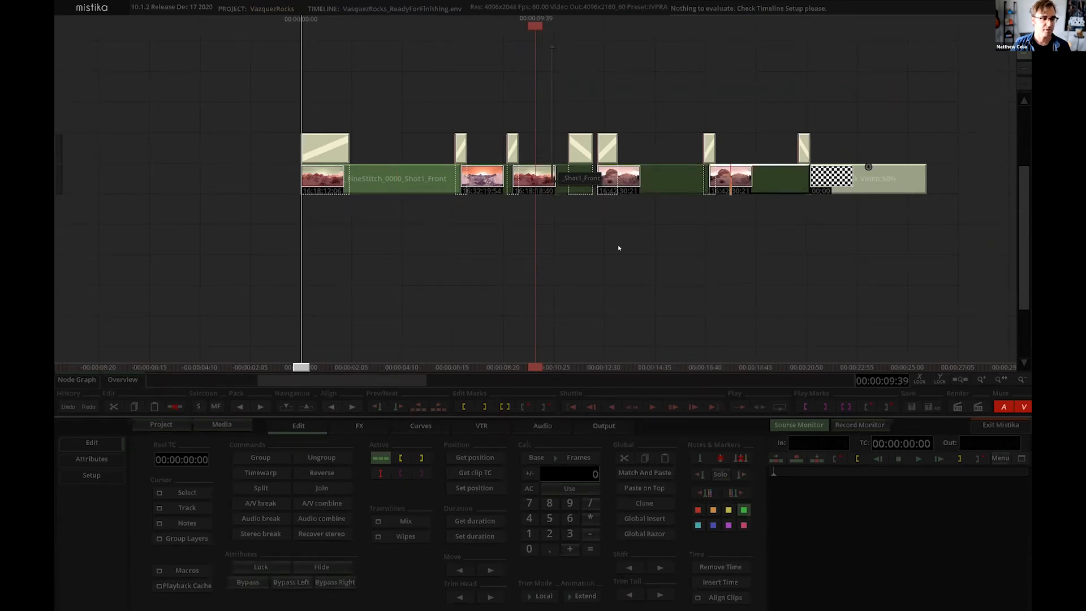
Delete all transitions above the conformed row and the black video clip at its end
left_click(230, 86)
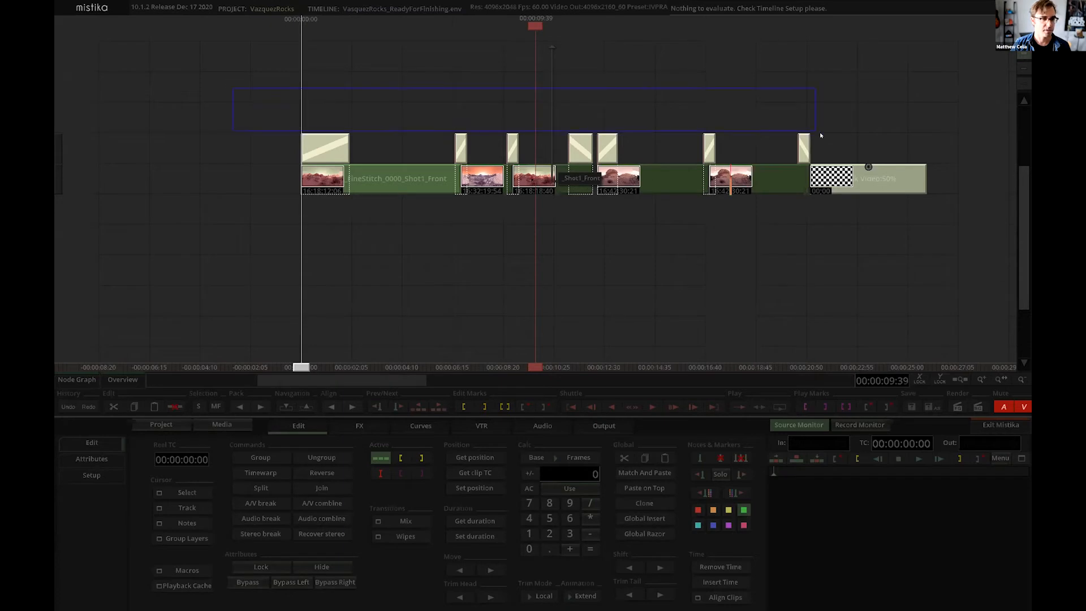
left_click_drag(819, 132, 823, 140)
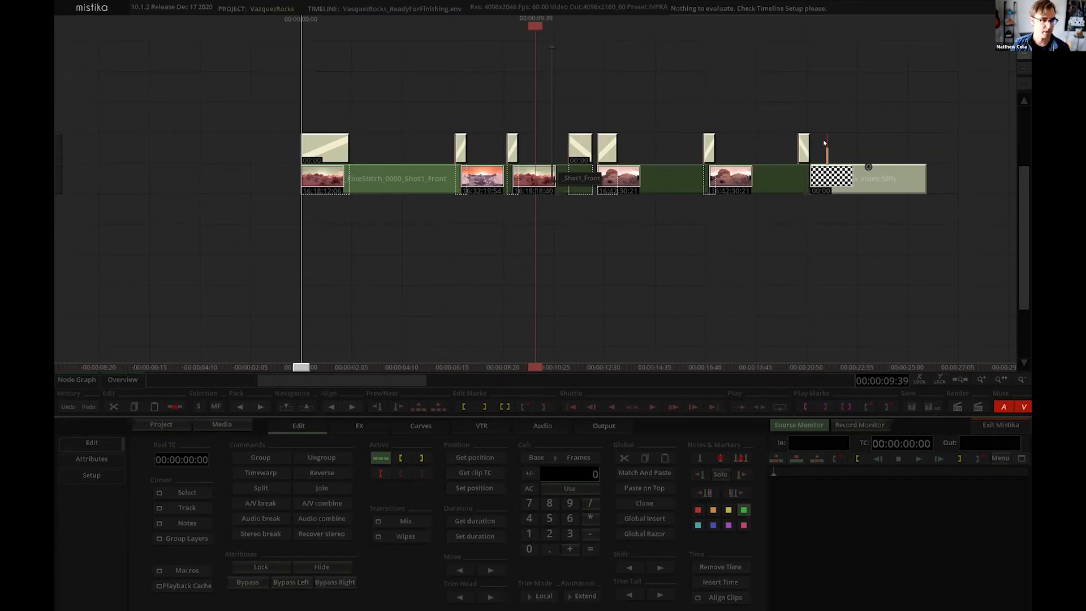
key("Delete")
left_click(865, 181)
key("Delete")
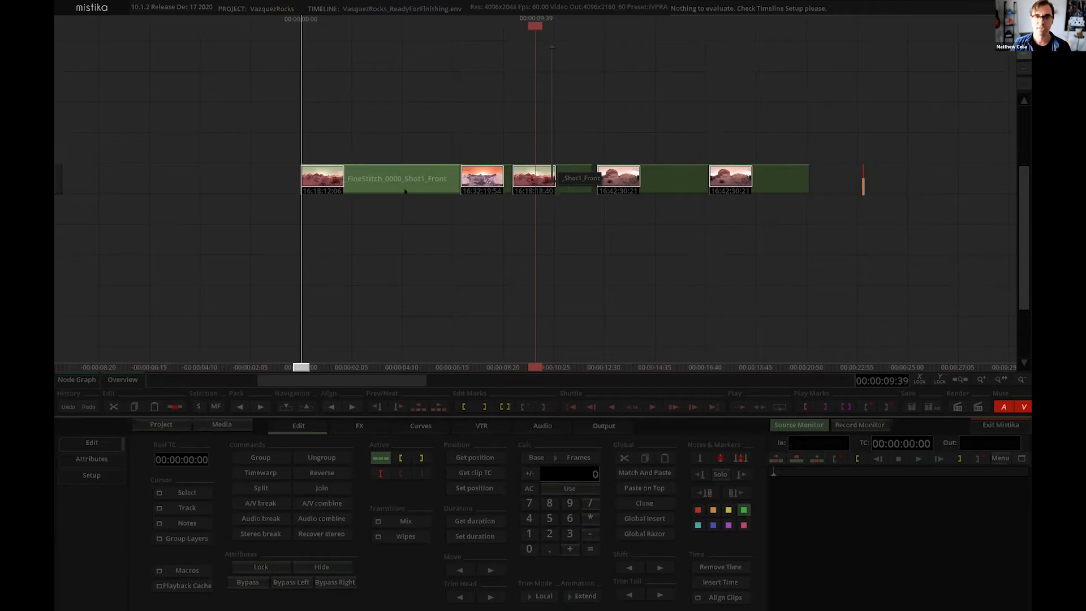
Unpack all conformed clips in the row with the Trim & Ungroup macro
left_click_drag(952, 225, 951, 225)
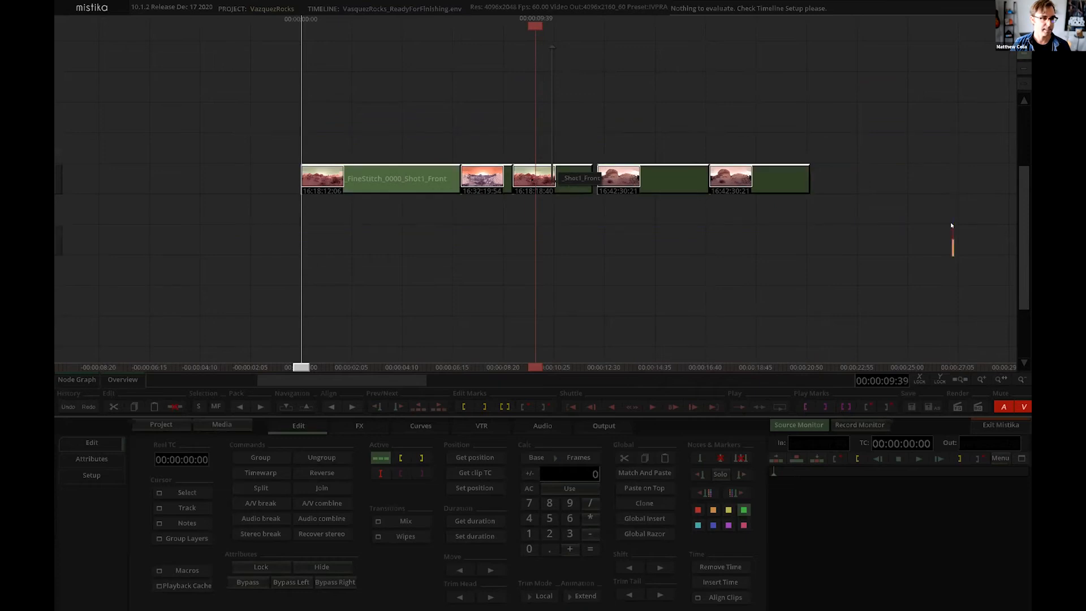
left_click(185, 572)
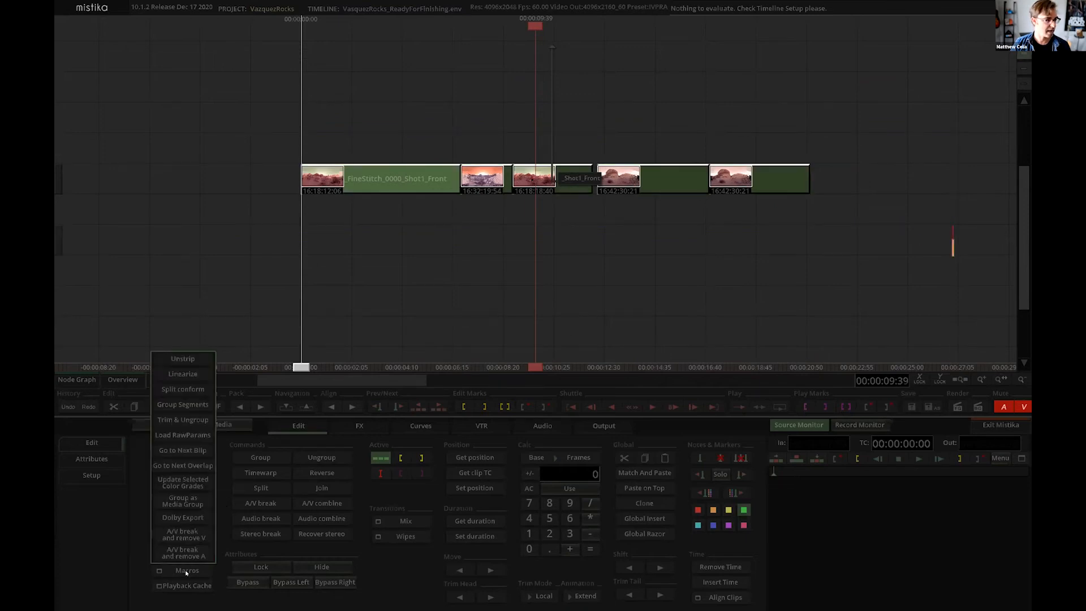
left_click(185, 419)
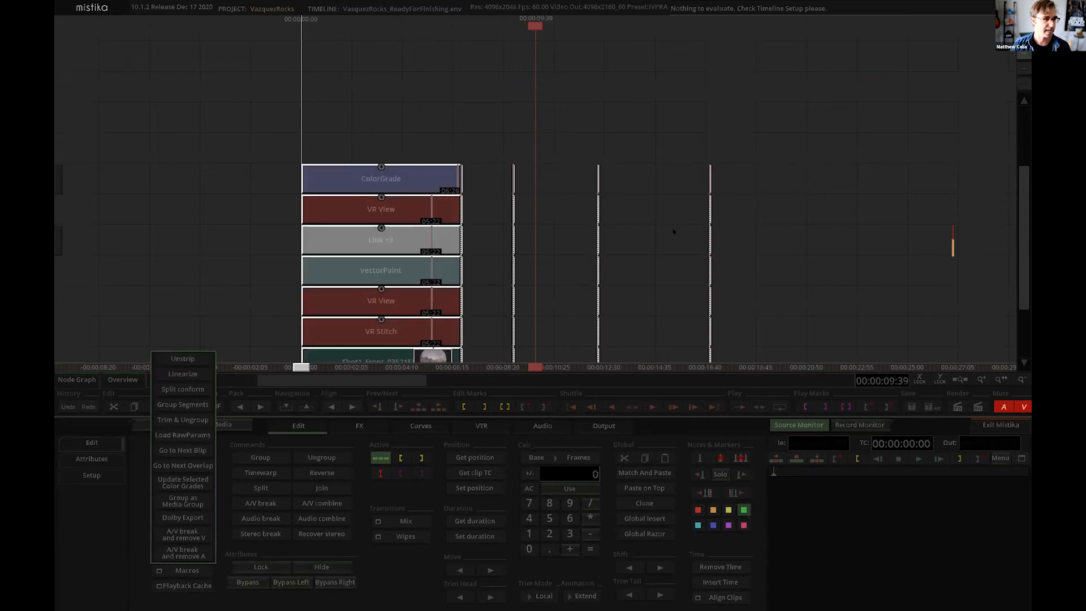
left_click_drag(707, 108, 715, 144)
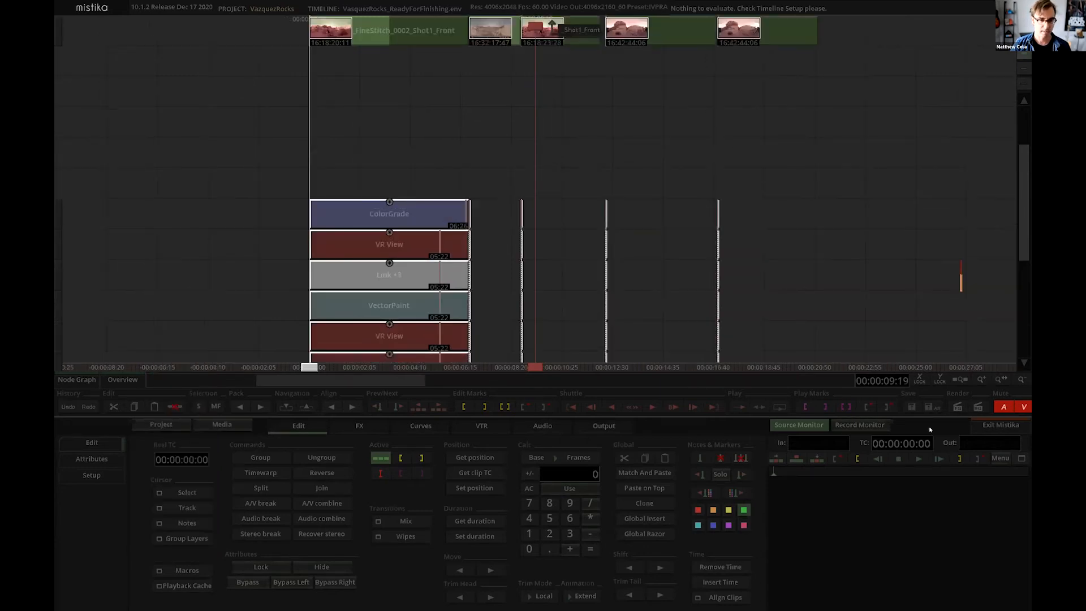
Reopen VasquezRocks_ReadyForFinishing.env from the project's DATA folder, saving the current timeline first, and close the Media Manager
left_click(219, 426)
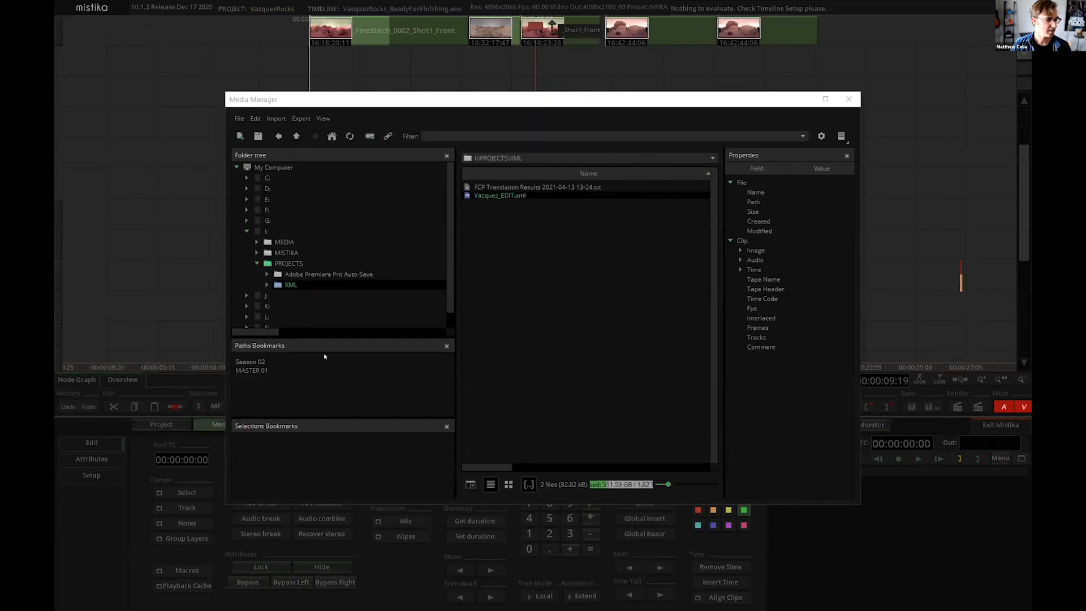
left_click(287, 264)
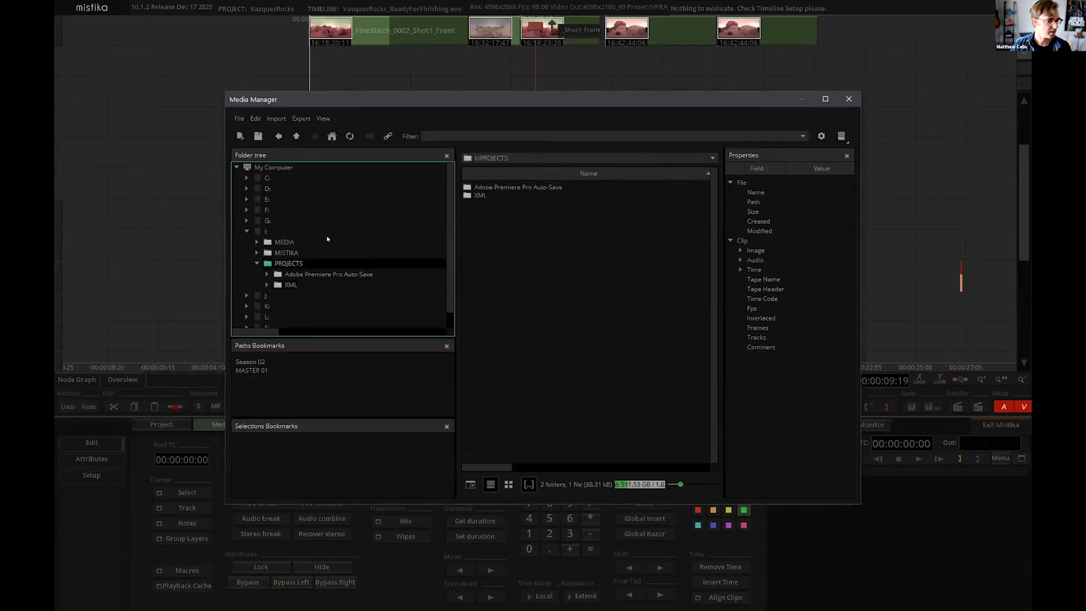
left_click(332, 137)
double_click(526, 268)
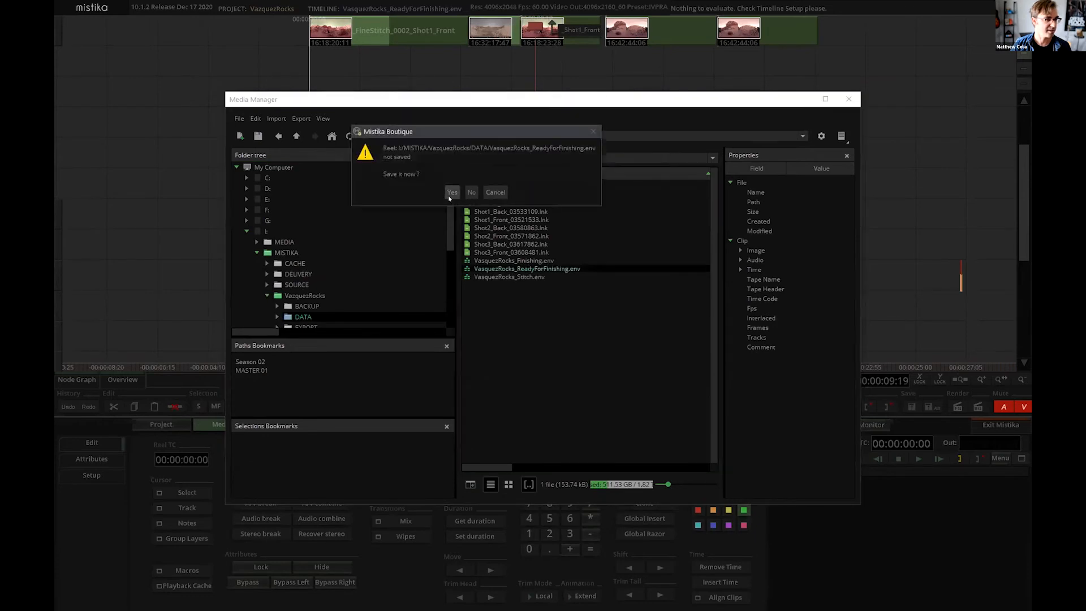
left_click(450, 193)
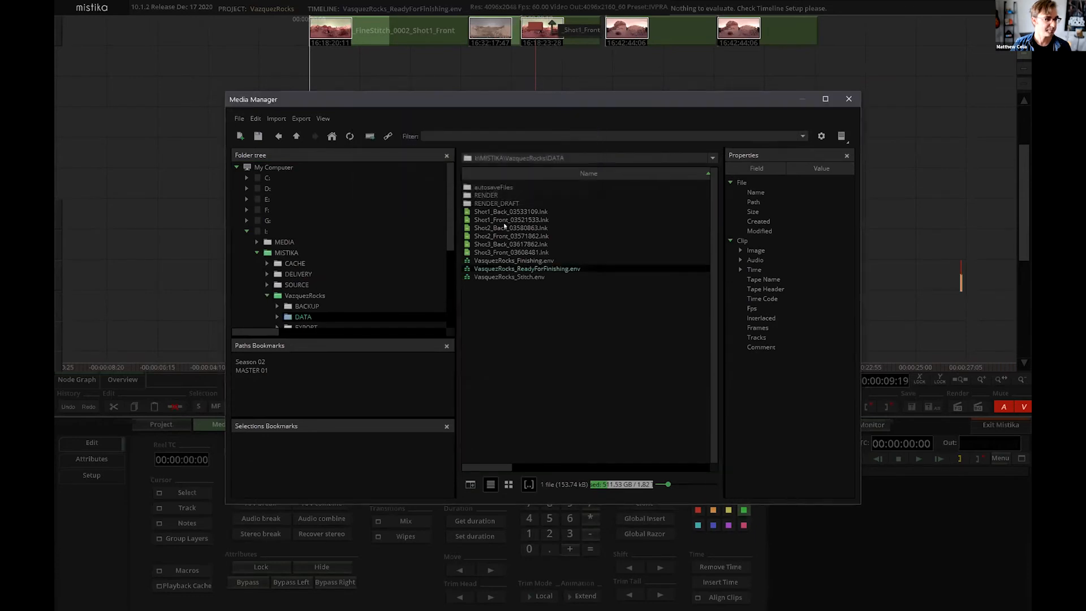
left_click(849, 99)
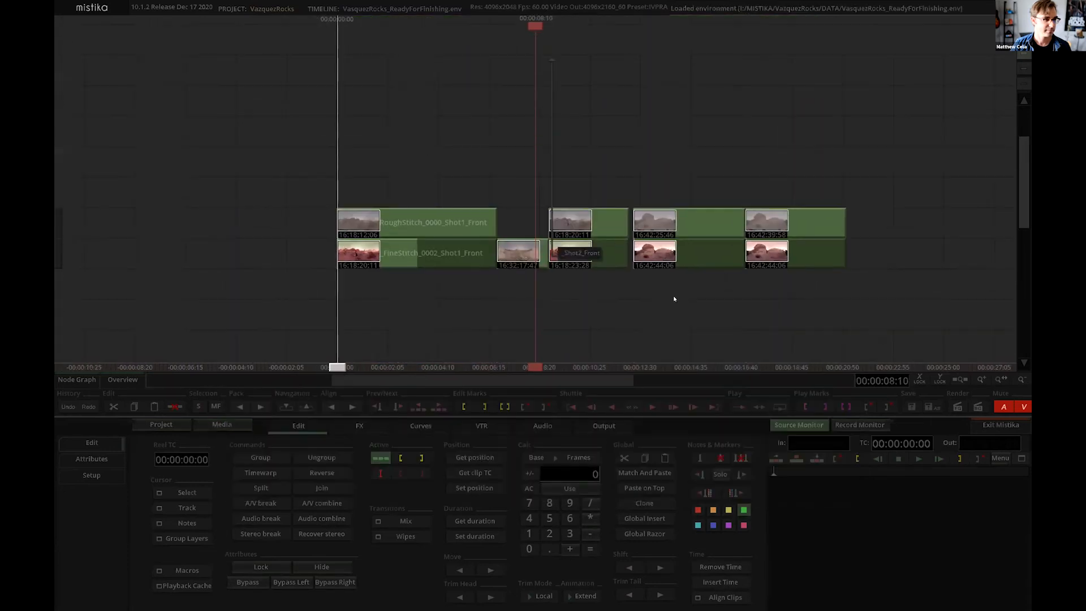
Move the upper RoughStitch row past the end of the edit, and unpack the FineStitch row beneath it with the Trim & Ungroup macro
left_click_drag(275, 141, 945, 224)
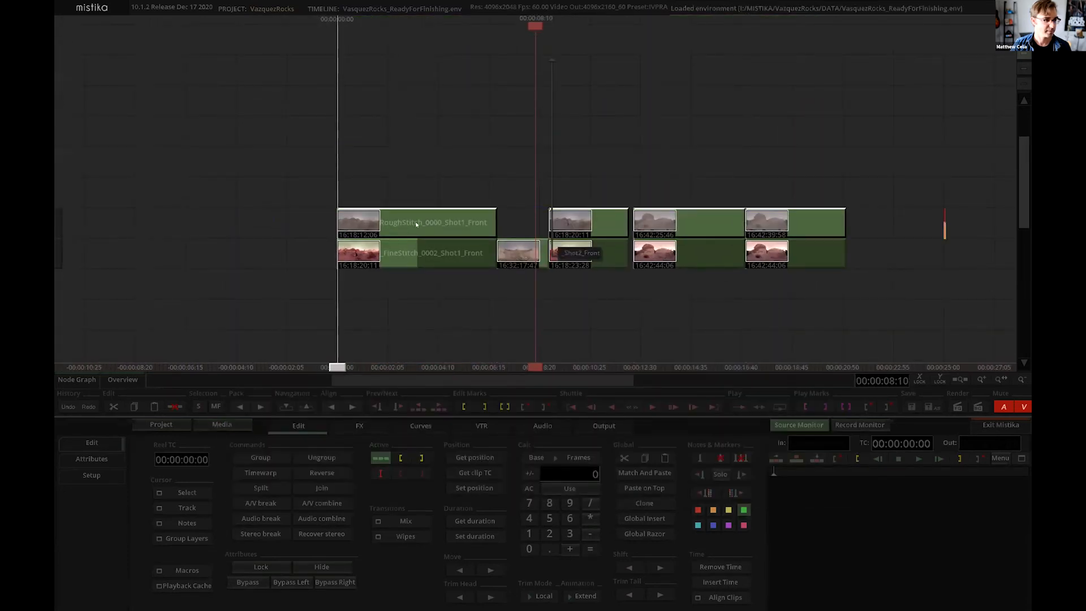
left_click_drag(408, 222, 886, 156)
left_click(390, 264)
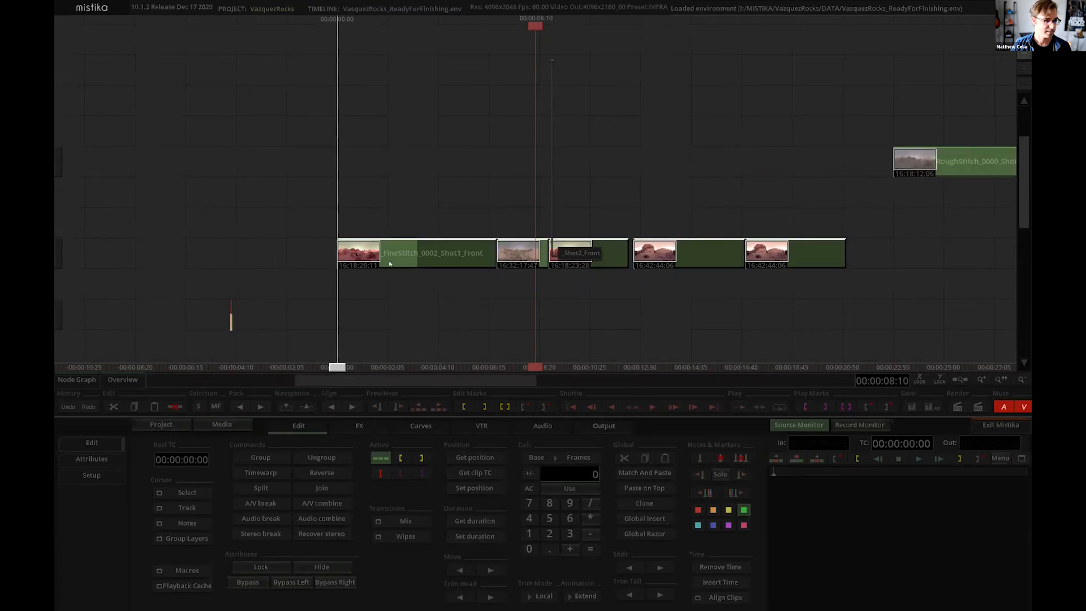
left_click(180, 571)
left_click(192, 422)
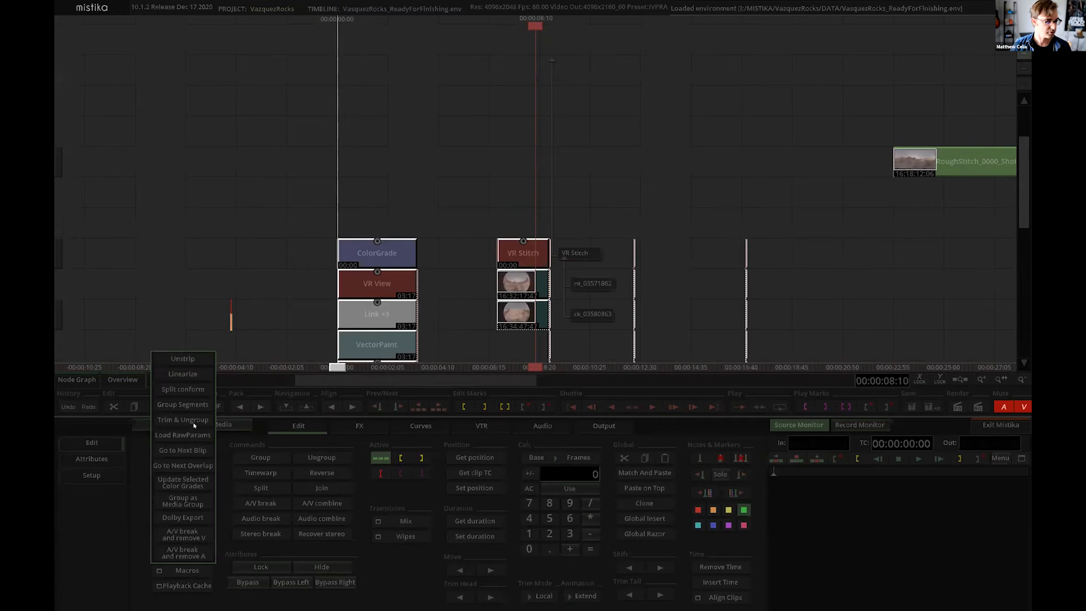
left_click_drag(812, 152, 349, 280)
left_click_drag(305, 147, 866, 231)
mouse_move(324, 286)
left_mouse_down()
mouse_move(650, 237)
mouse_move(676, 149)
mouse_move(665, 74)
left_mouse_up()
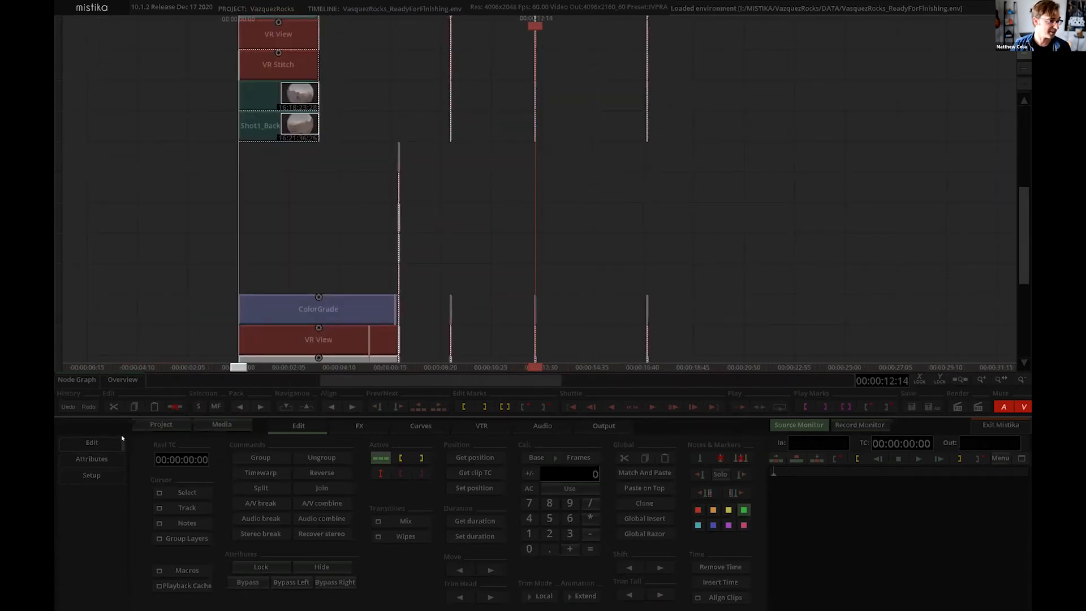
Open the VasquezRocks_Finishing.env timeline from the DATA folder and inspect the first shot's VR Stitch with its front and back source clips
left_click(229, 420)
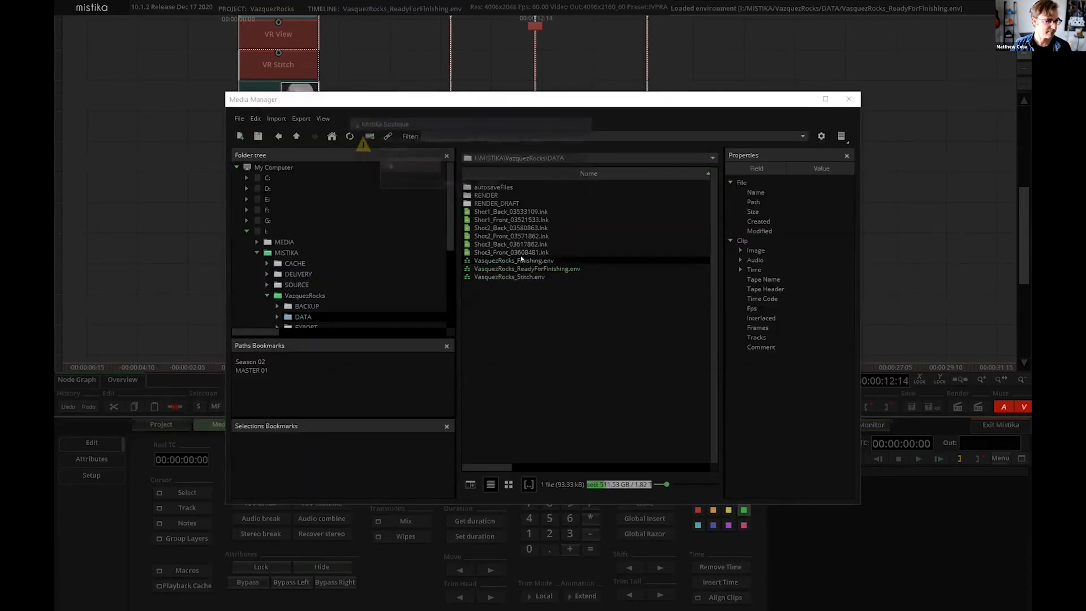
left_click(447, 184)
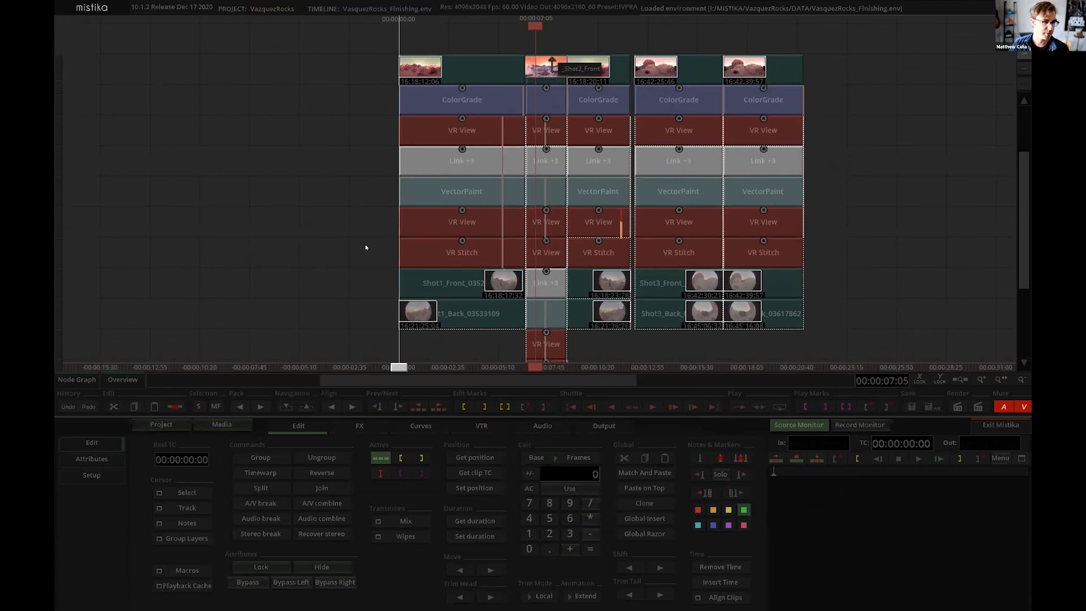
left_click_drag(367, 247, 806, 305)
left_click(430, 314)
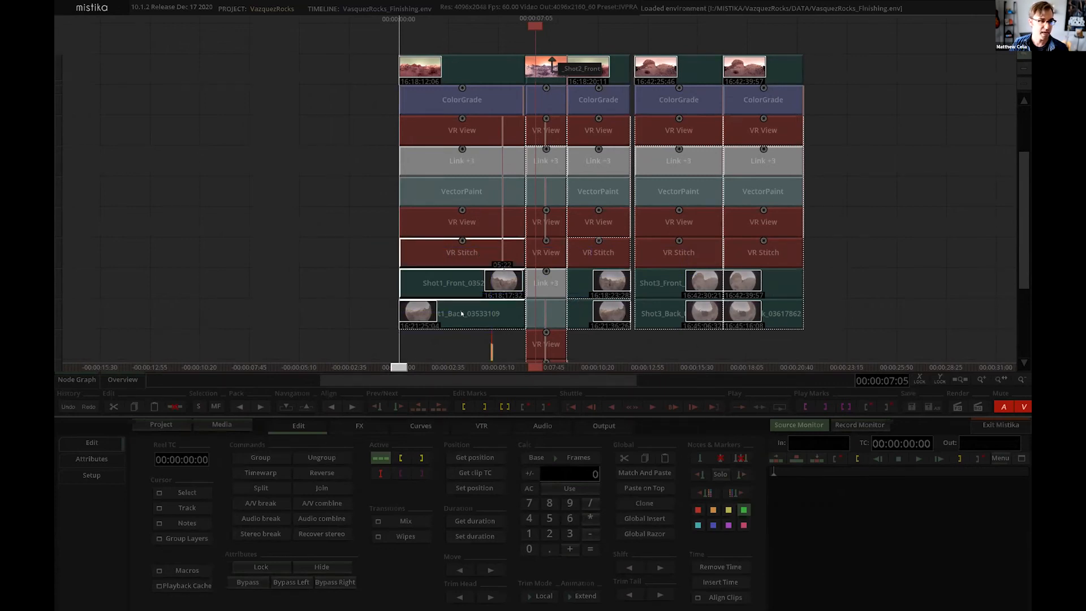
left_click_drag(855, 238, 911, 256)
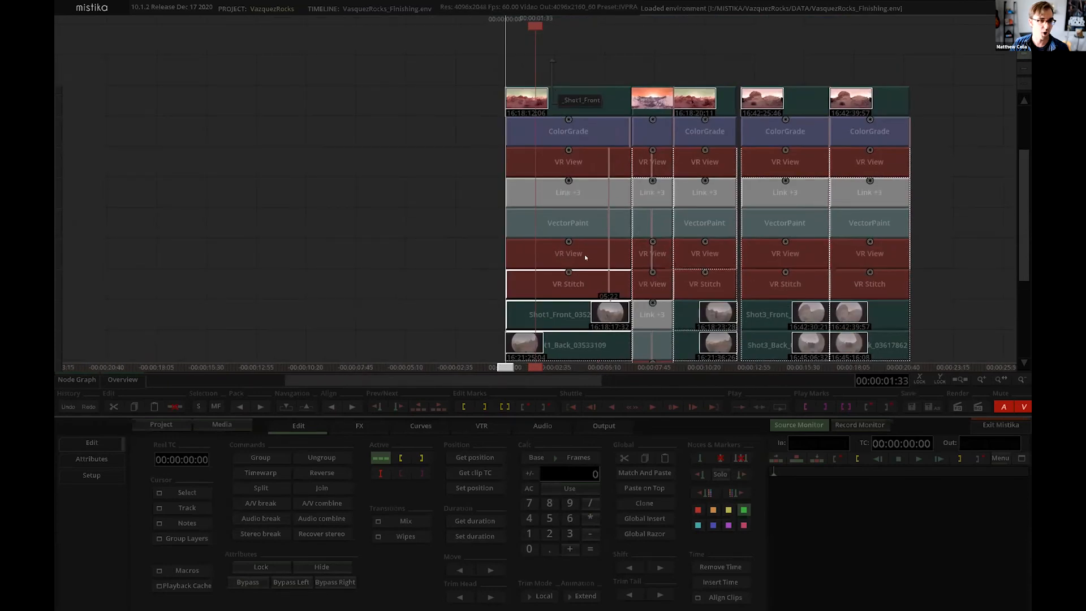
Hide the row of rendered clips above the ColorGrade layers
left_click(951, 103)
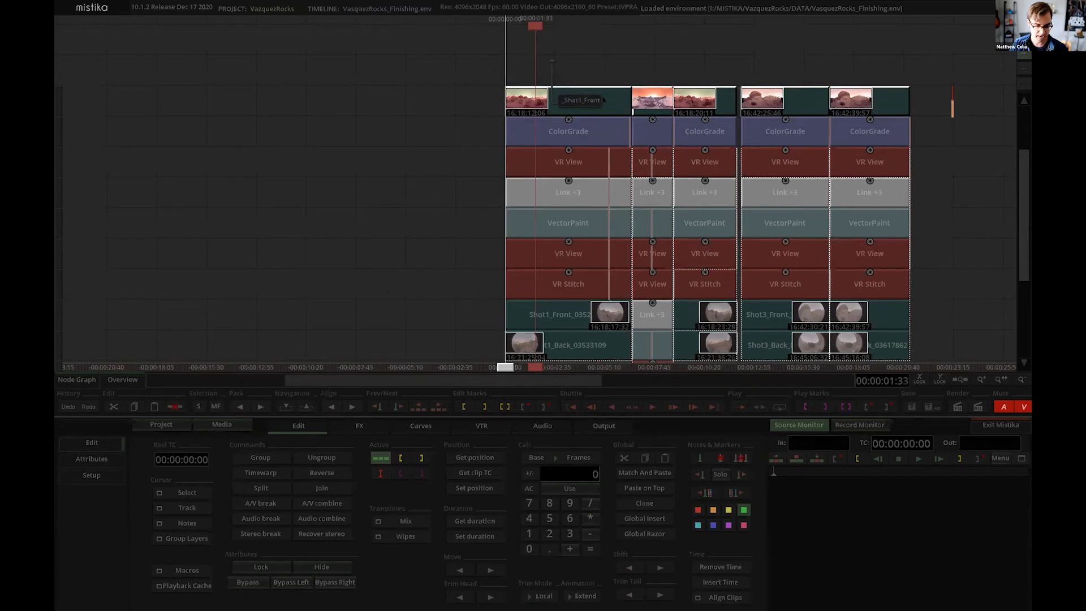
key("h")
left_click_drag(470, 136, 447, 92)
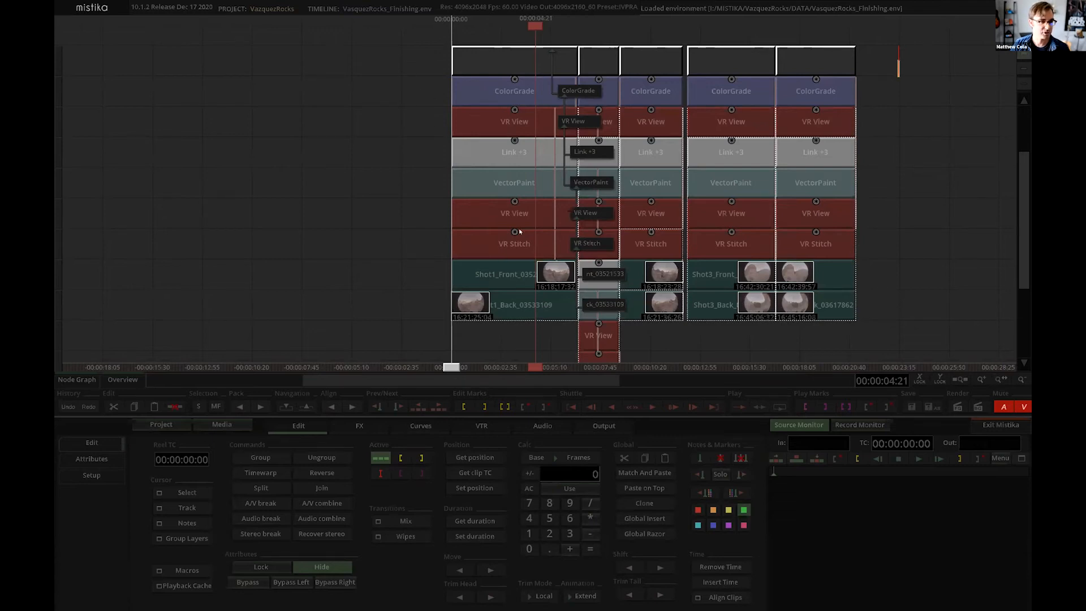
Open the first shot's VR Stitch, turn off the VR view to inspect the full equirectangular stitch, and return to the timeline
left_click_drag(520, 232, 519, 241)
double_click(519, 242)
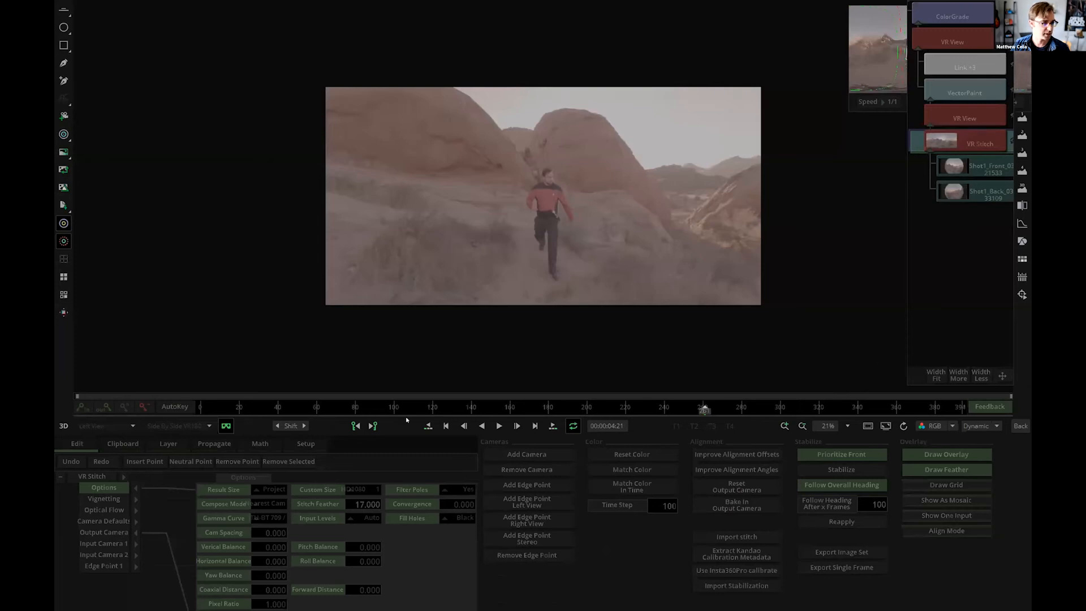
left_click(231, 426)
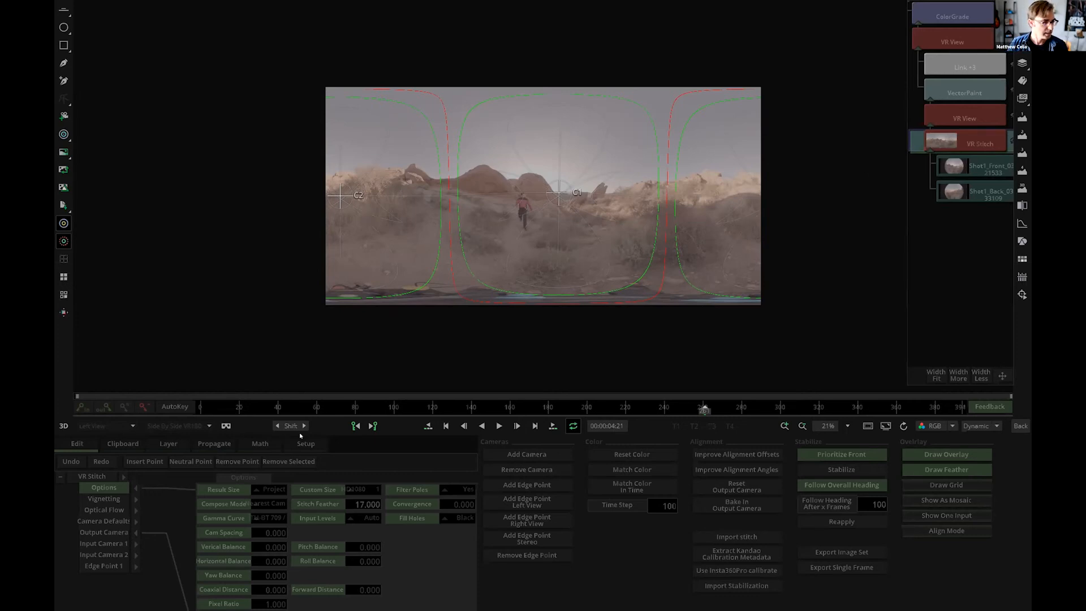
left_click(1021, 425)
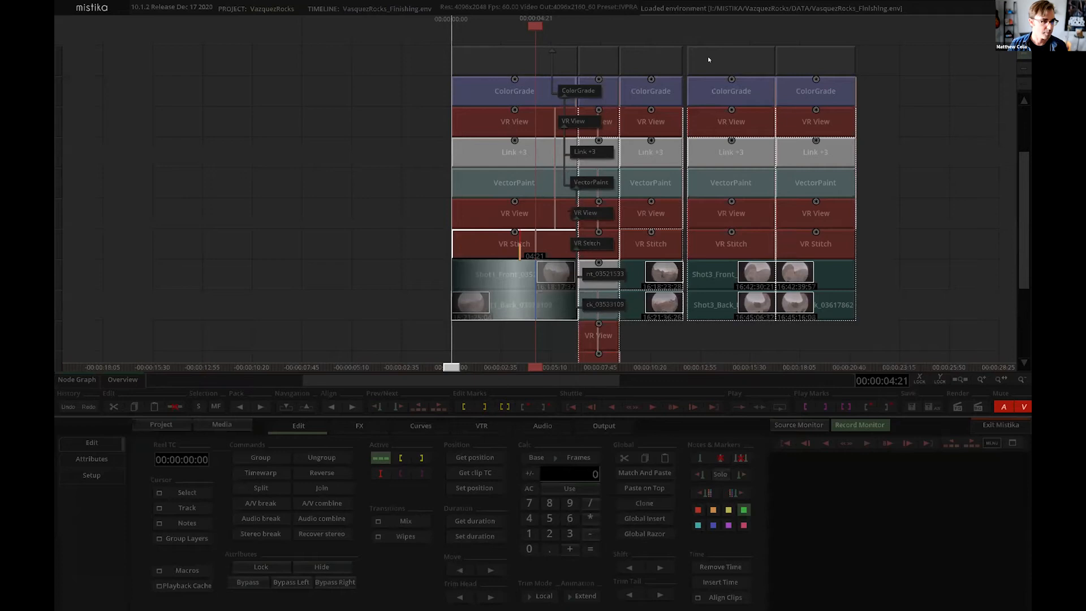
Open the second shot's ColorGrade effect to inspect its grade
left_click(598, 82)
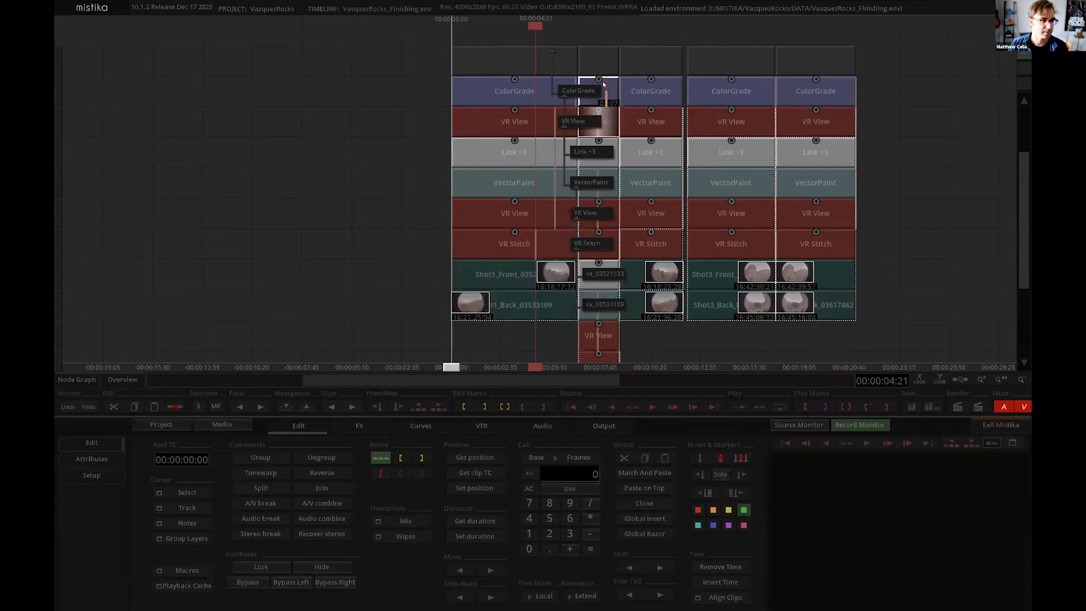
double_click(603, 102)
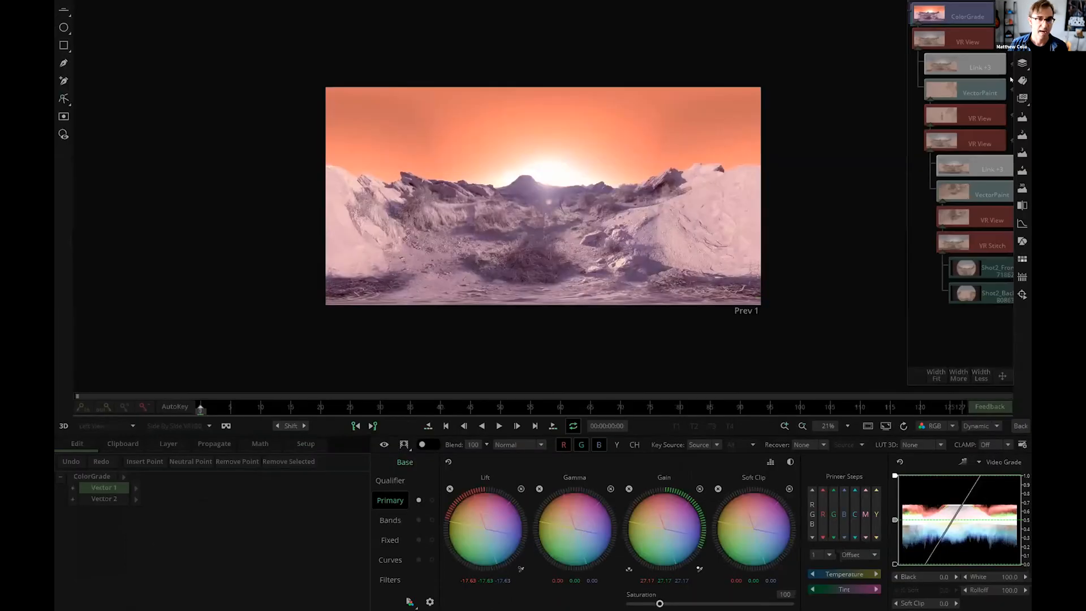
Hide the overlay and feather lines of the second shot's VR Stitch while checking the tripod at the nadir in VR view, then restore the equirectangular view
left_click(979, 236)
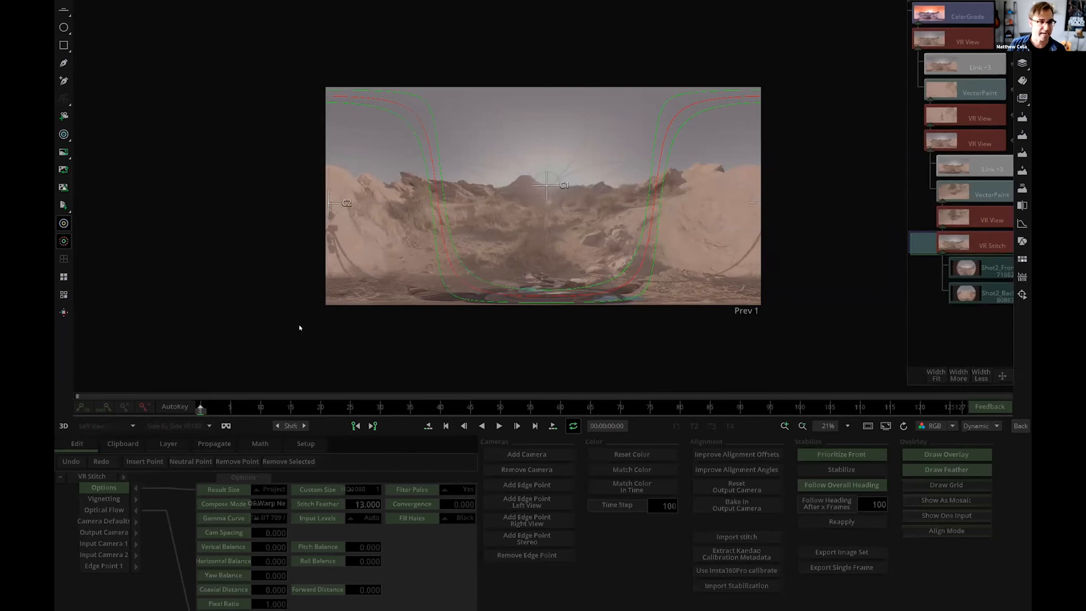
left_click(227, 426)
left_click_drag(615, 263, 617, 90)
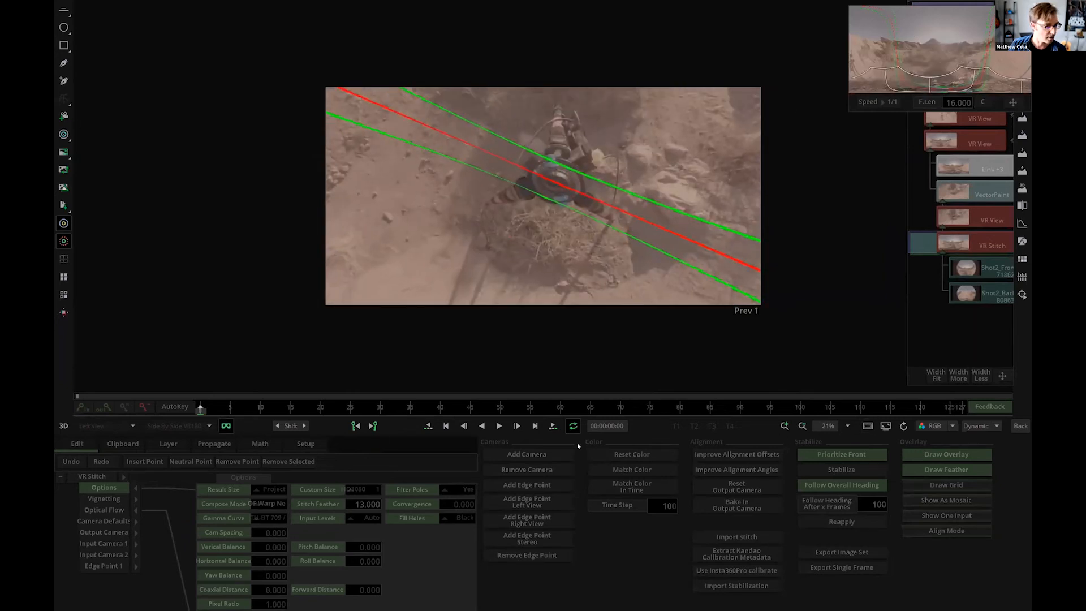
left_click(946, 458)
left_click(946, 470)
mouse_move(588, 183)
left_mouse_down()
mouse_move(586, 212)
mouse_move(585, 199)
left_mouse_up()
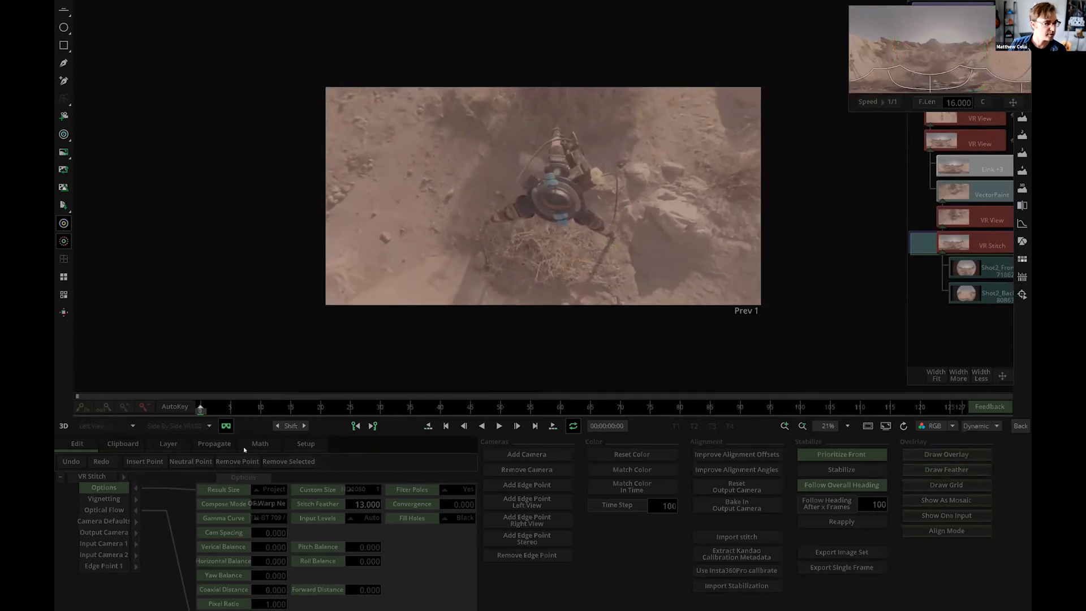
left_click(226, 425)
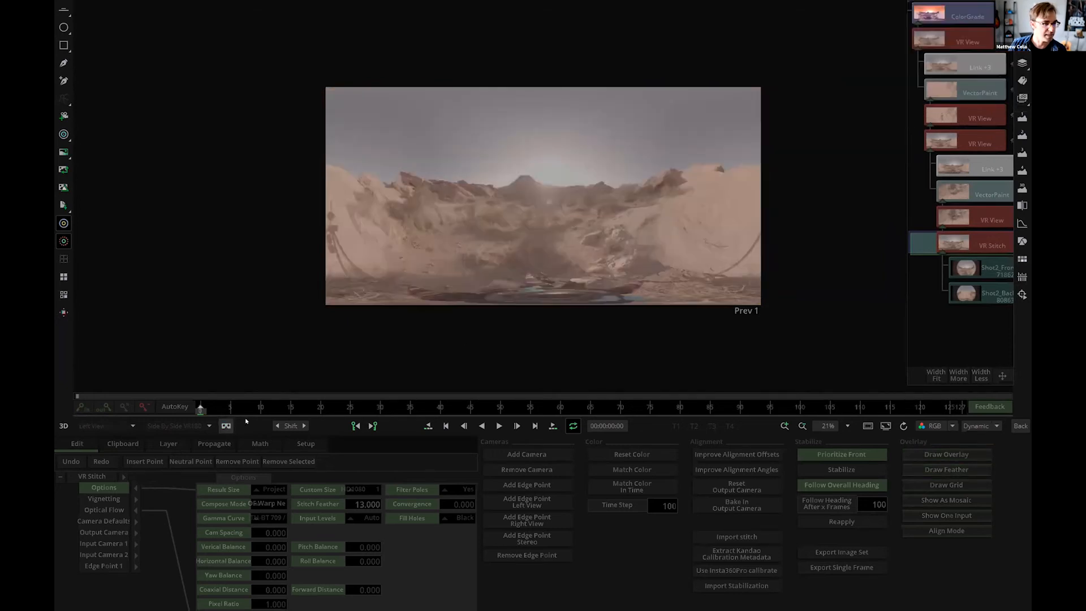
Inspect the second shot's nadir patch through its downward VR View, its VectorPaint and the VR View that reverses the projection
left_click(986, 215)
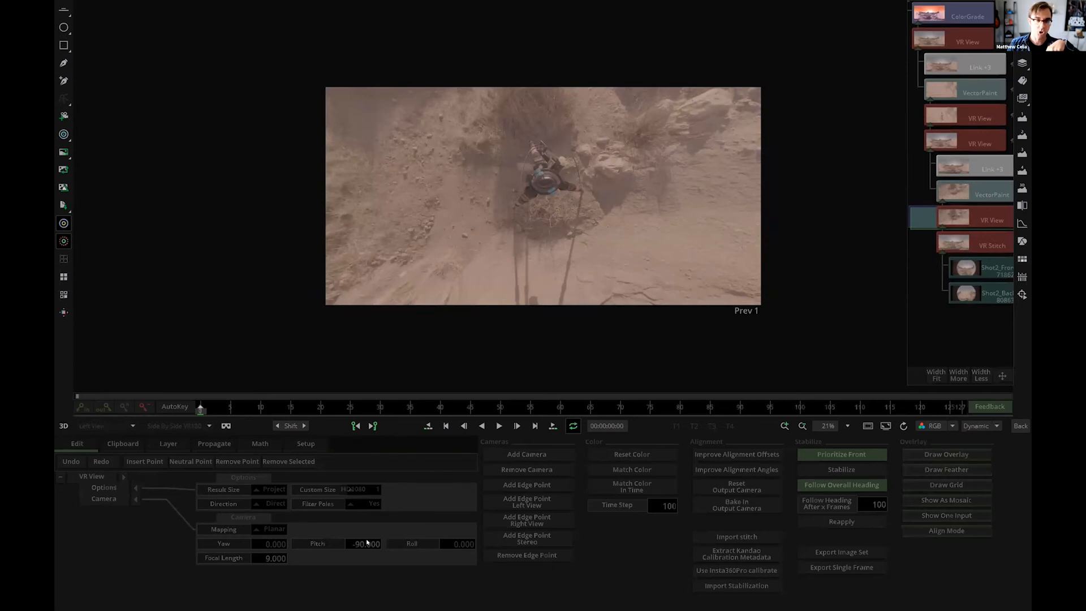
left_click(976, 190)
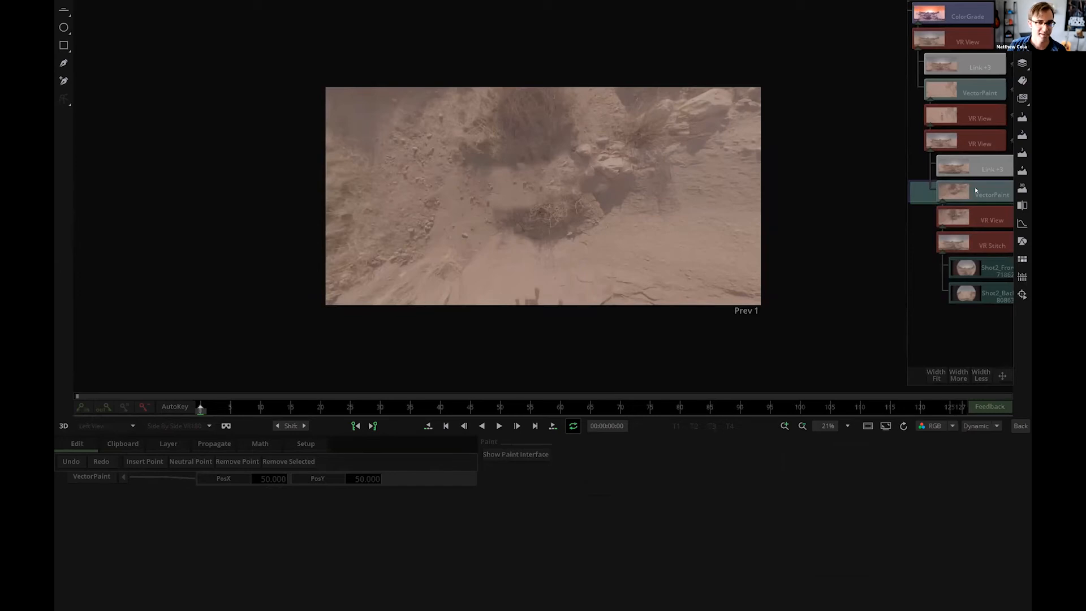
left_click(975, 141)
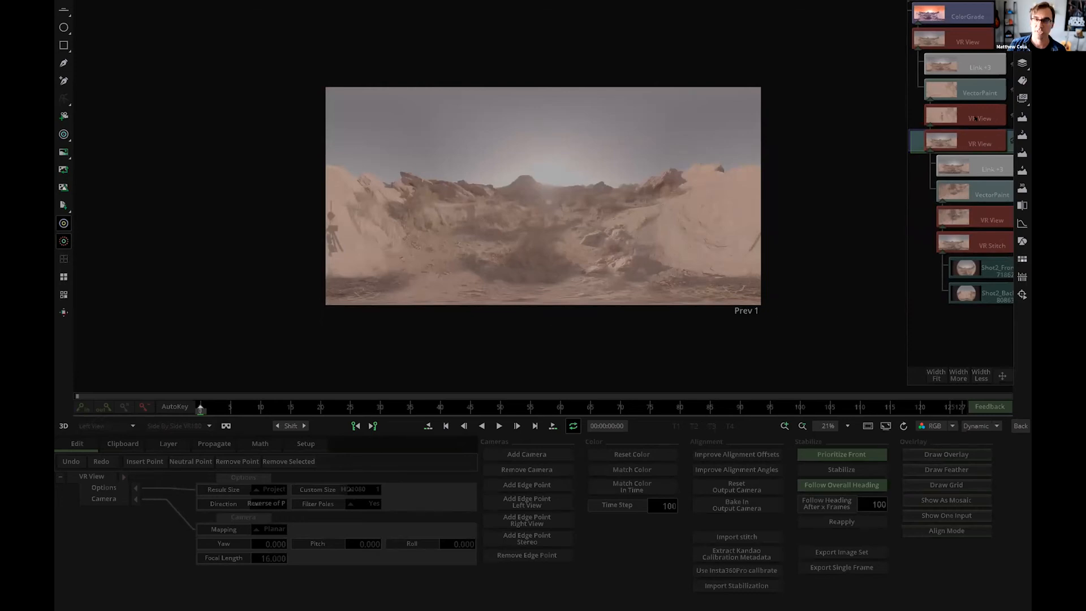
Inspect the tripod-shadow patch through its VR View, its VectorPaint and the uppermost VR View that returns to the full equirectangular image
left_click(976, 118)
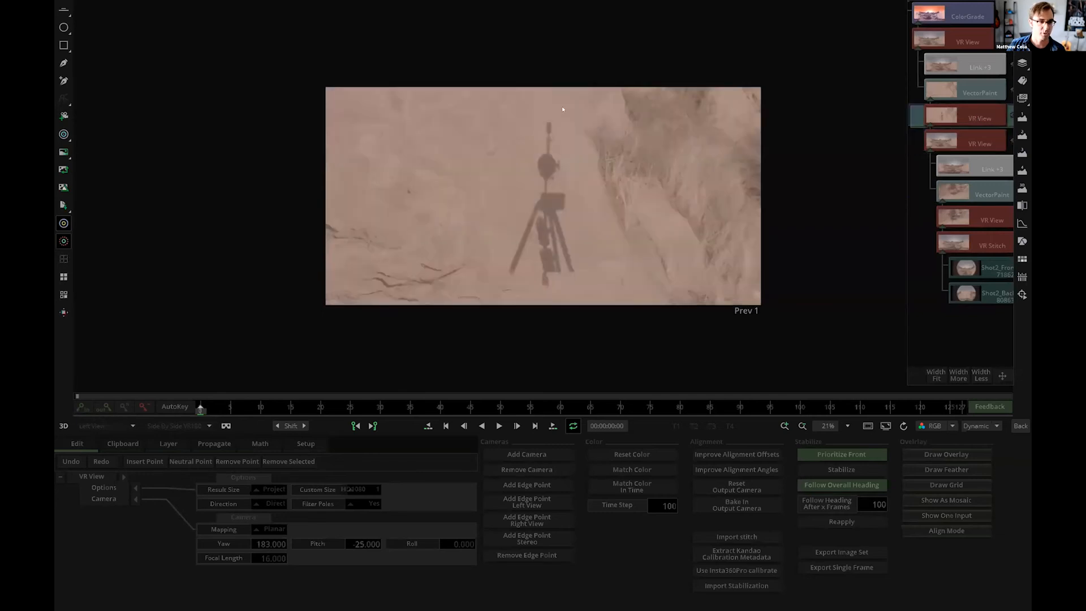
left_click(977, 87)
left_click(977, 85)
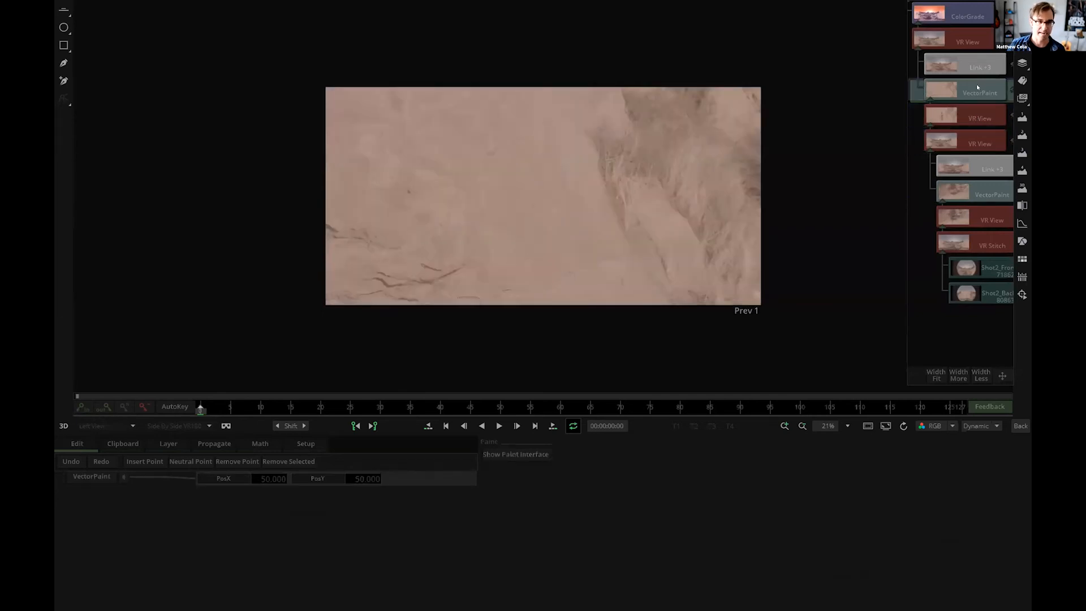
left_click(967, 42)
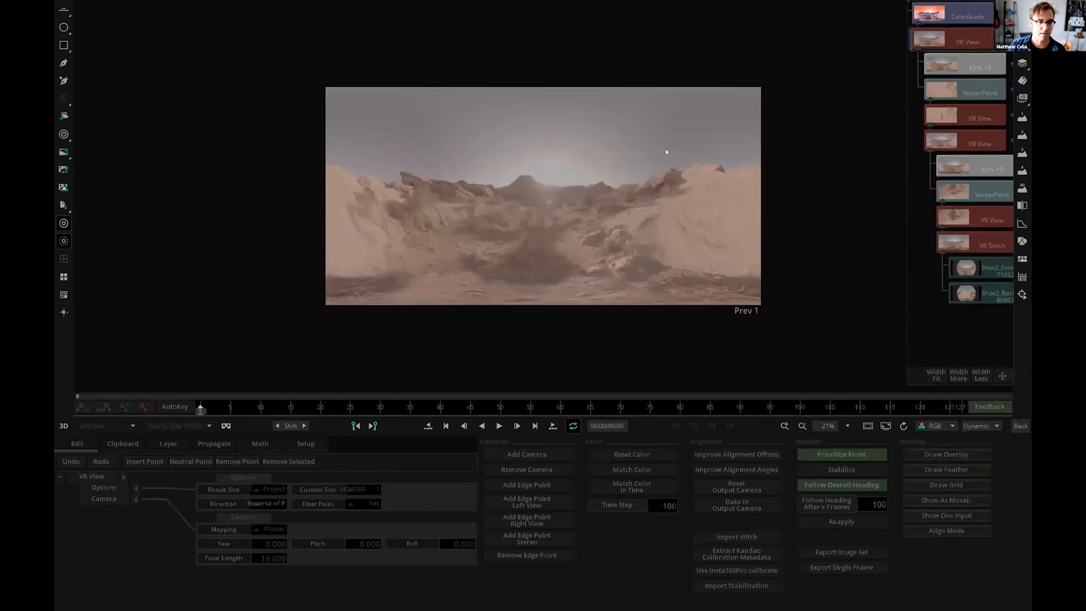
Return to the timeline and trace the second shot's nadir patch in the node graph from VR Stitch through VR View and VectorPaint to VR View
left_click(1020, 425)
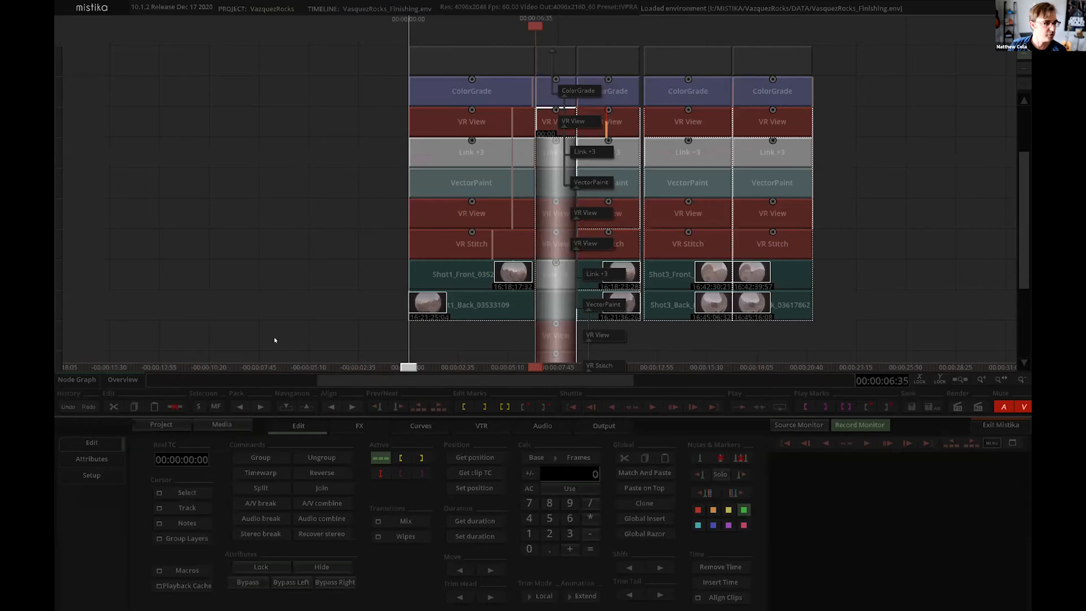
left_click(72, 379)
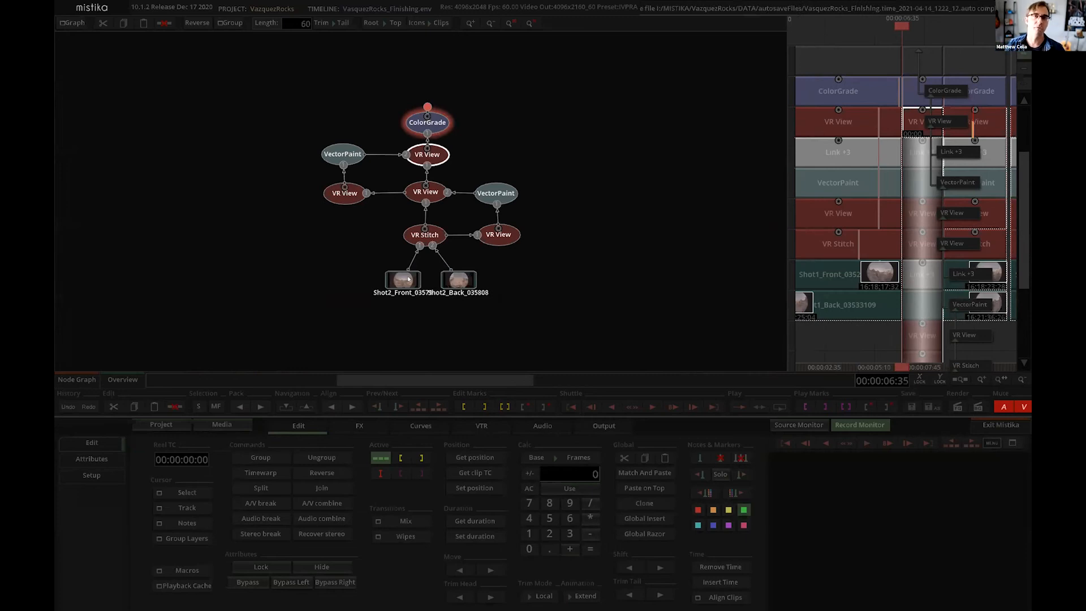
left_click(425, 237)
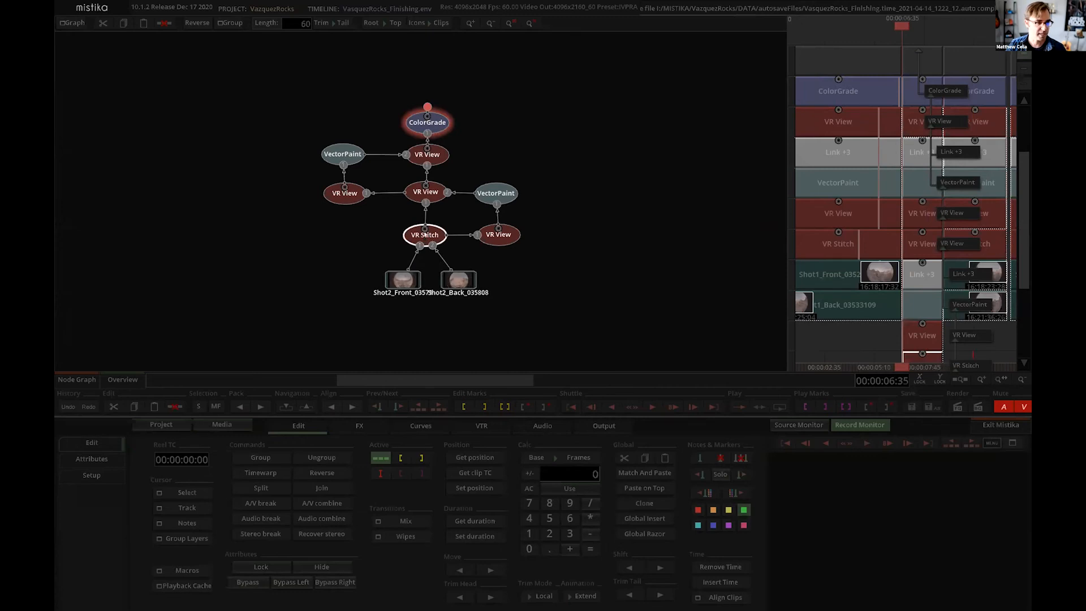
left_click(491, 237)
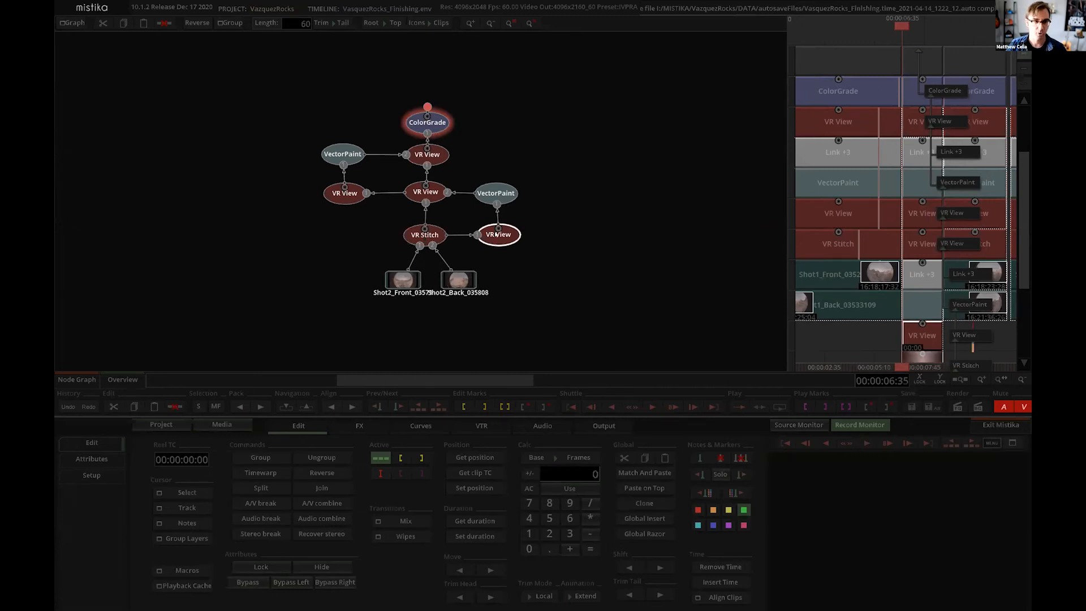
left_click(496, 191)
left_click(417, 192)
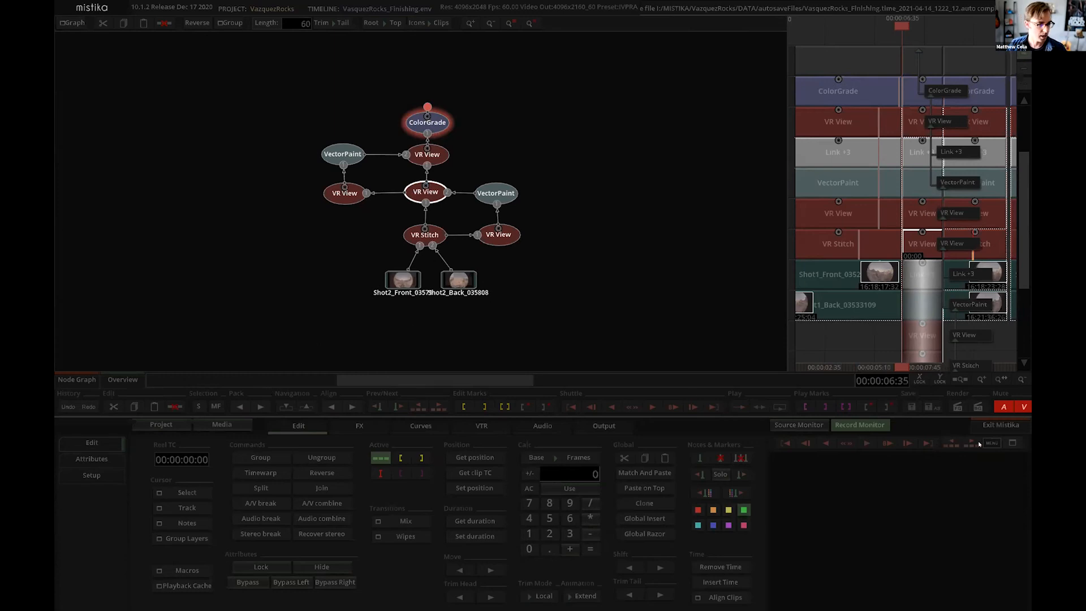
Open the second shot from its ColorGrade layer and examine the graded result in VR view, from the ground up to the horizon
left_click(911, 91)
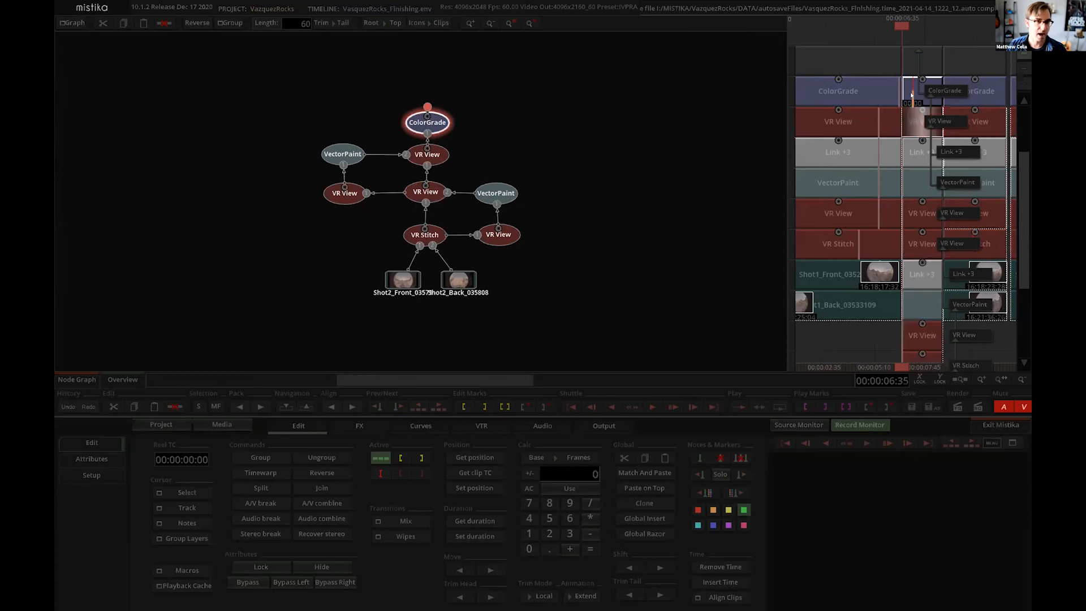
double_click(911, 94)
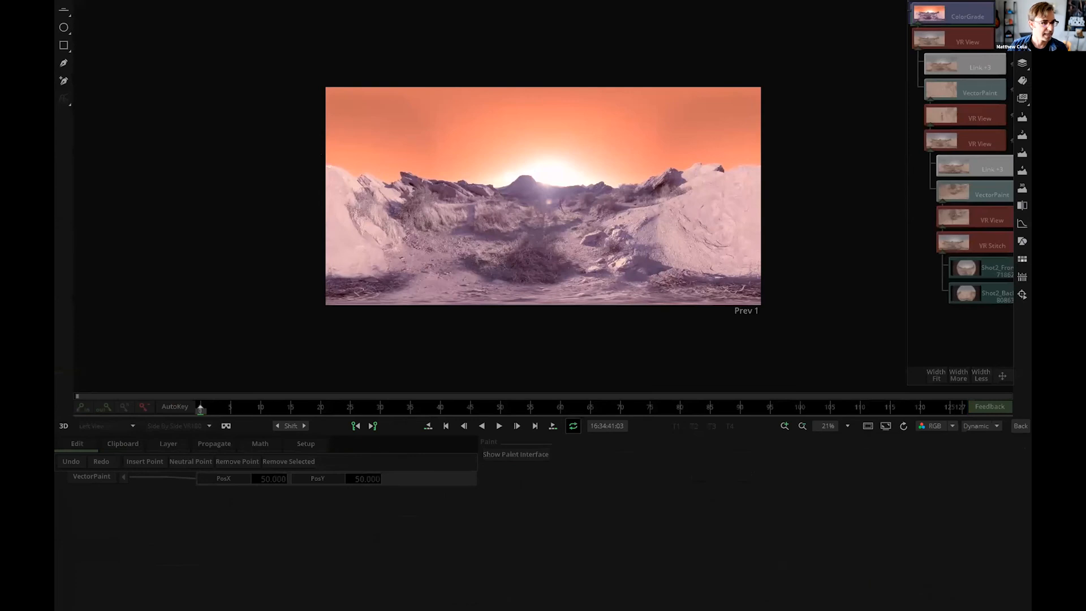
left_click(226, 425)
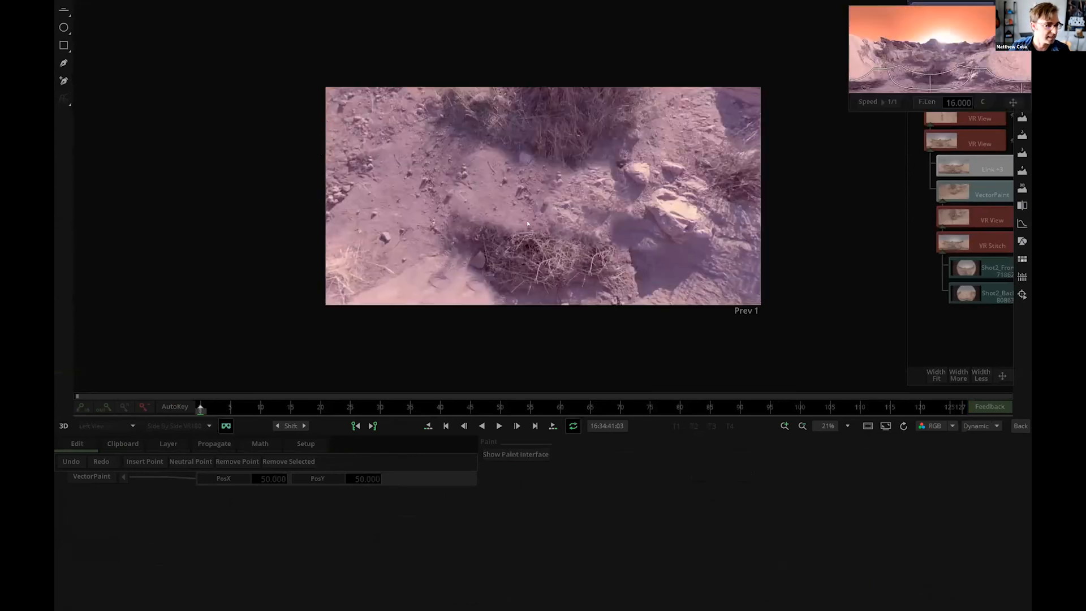
left_click_drag(943, 79, 928, 51)
scroll(626, 127, "up", 3)
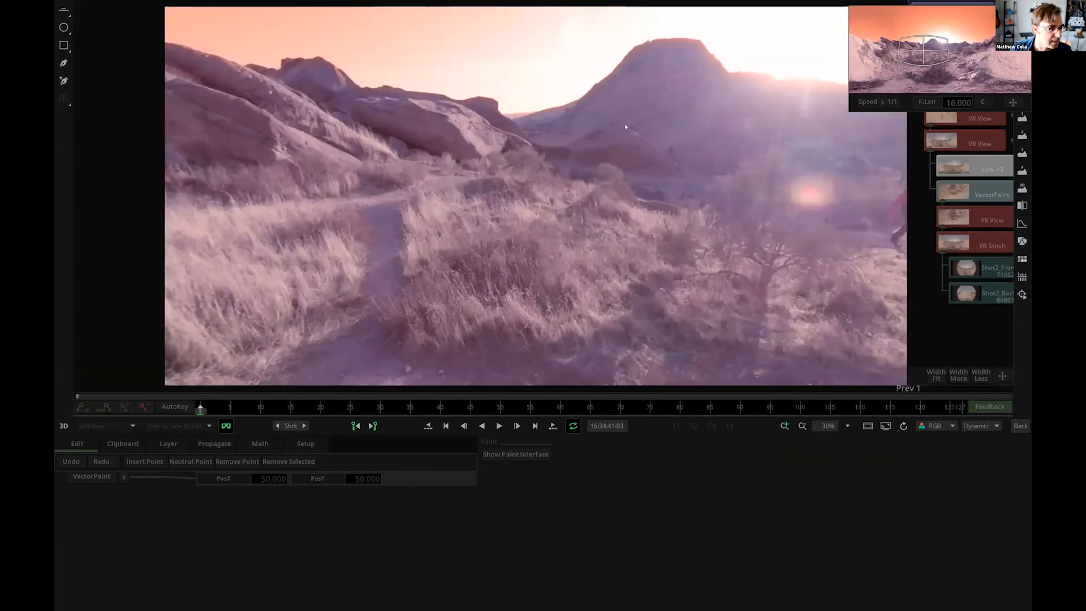
Set the VR Stitch's Compose Mode to Nearest Camera and examine the seam on the rock formation close up
left_click(973, 243)
left_click(261, 501)
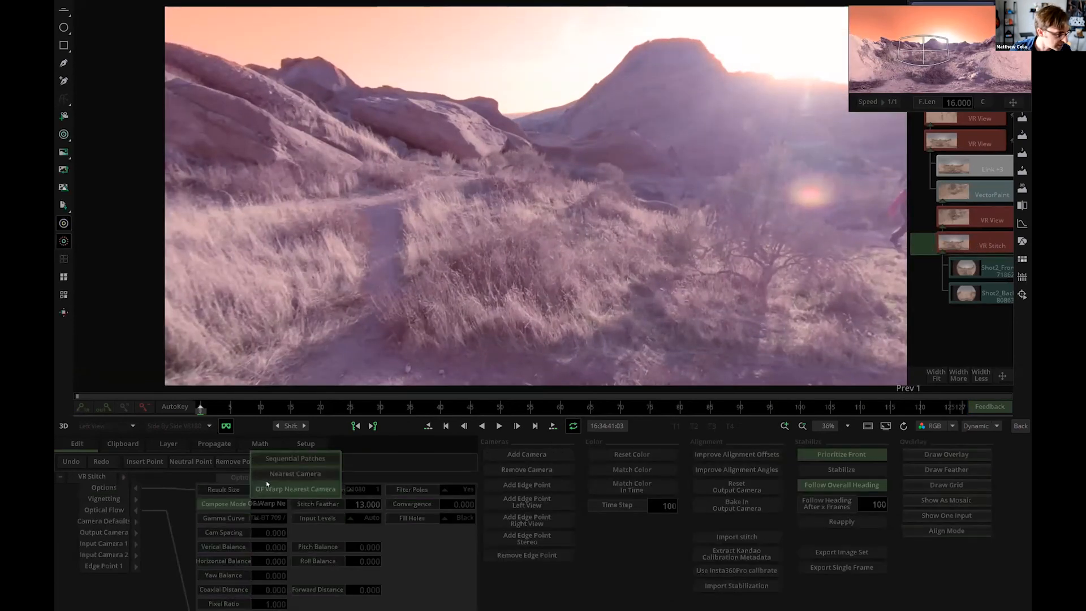
left_click(267, 474)
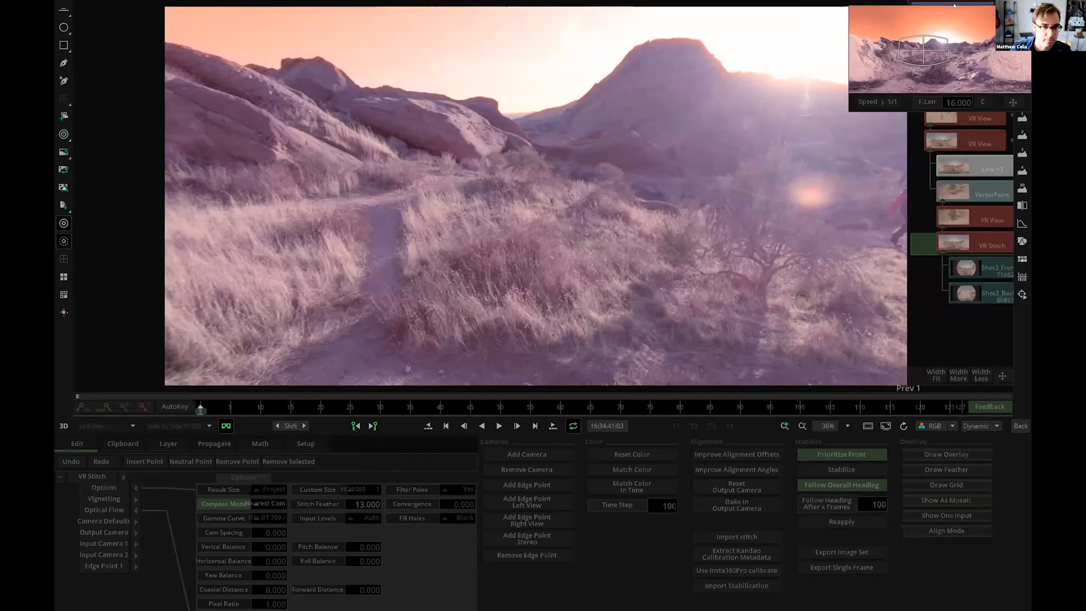
left_click_drag(924, 48, 864, 58)
scroll(634, 212, "up", 4)
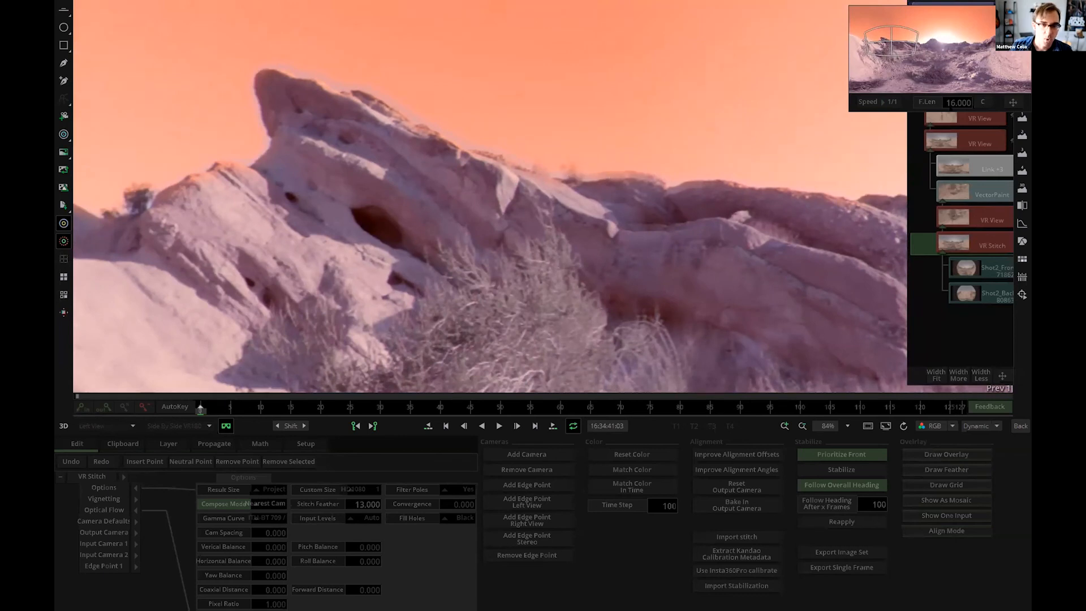
Move the VR navigator clear of the effect stack and set the VR Stitch's Compose Mode back to OF Warp Nearest Camera, checking the rock formation
left_click_drag(1013, 102, 832, 438)
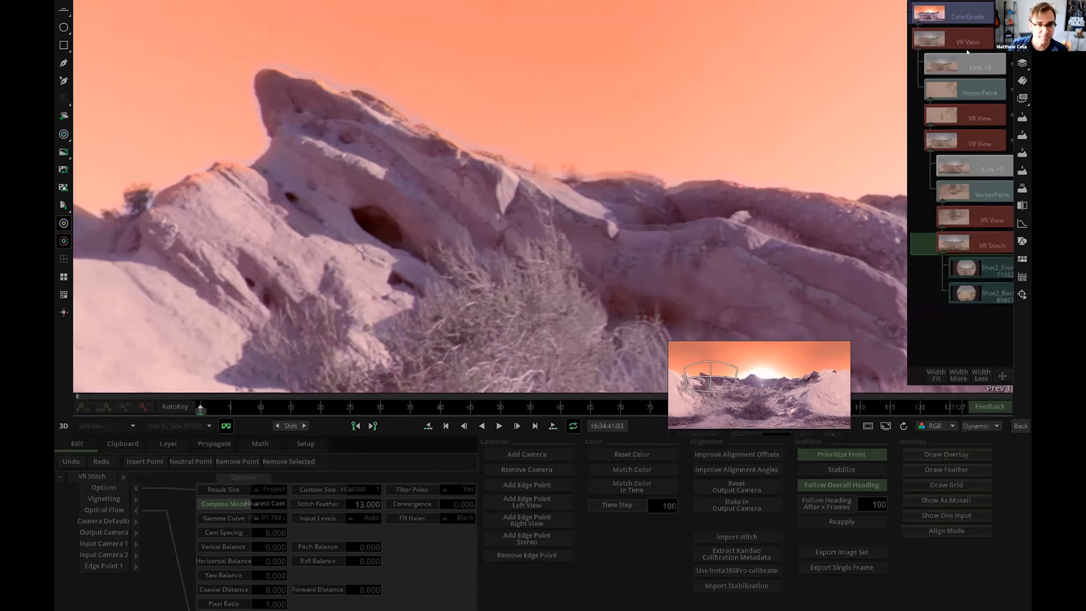
left_click(976, 141)
left_click(983, 245)
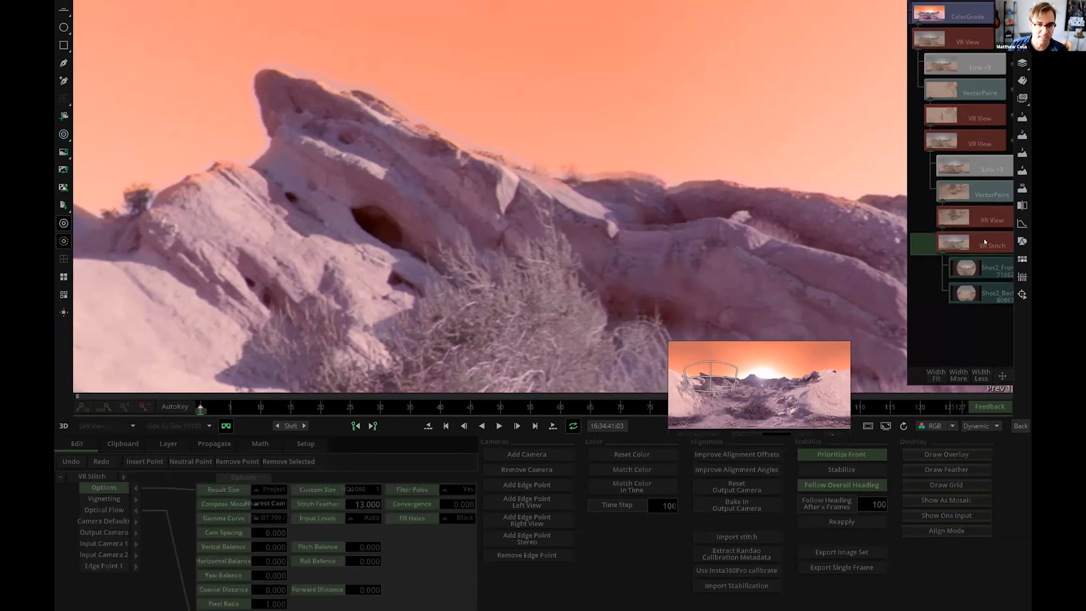
left_click(263, 503)
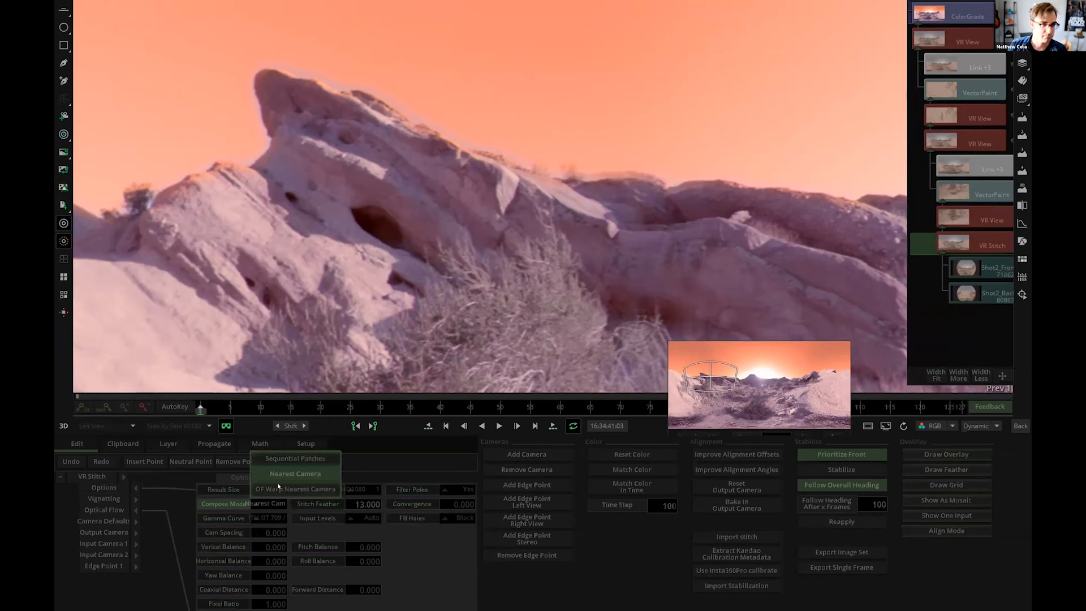
left_click(278, 483)
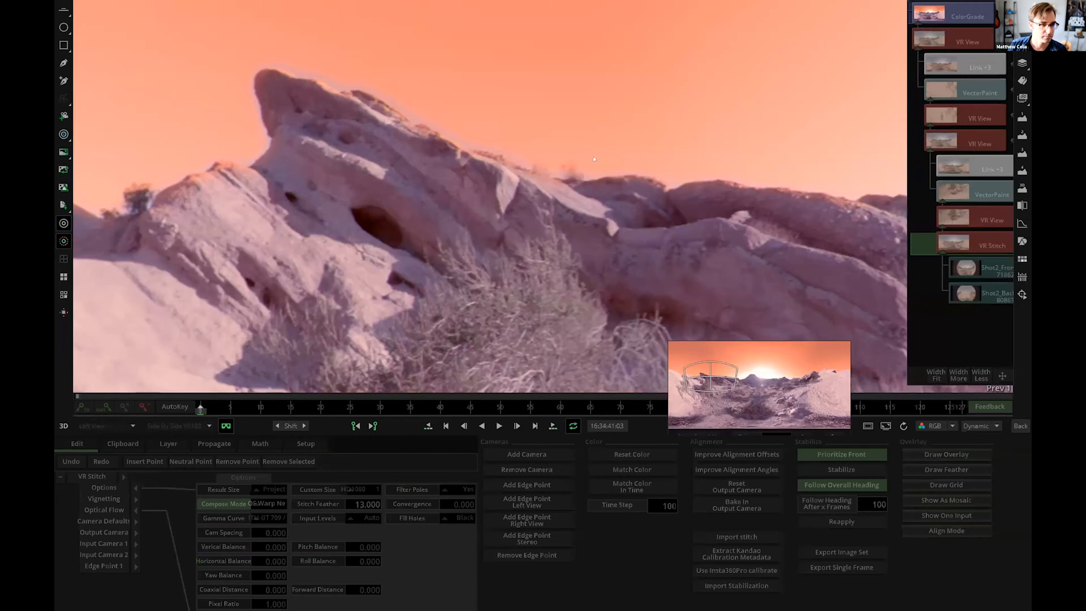
left_click_drag(715, 377, 718, 370)
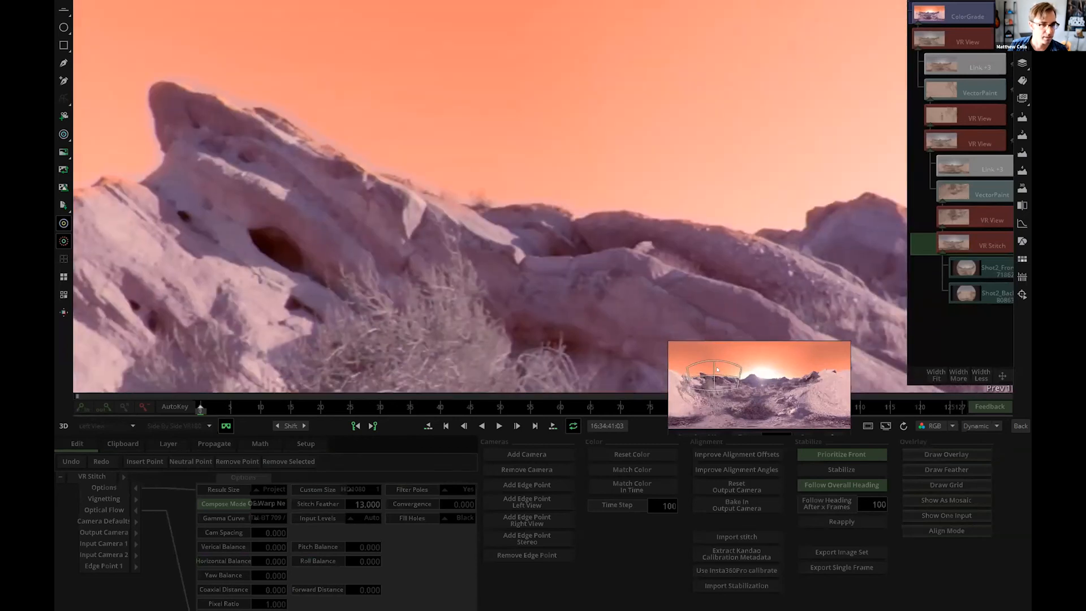
Open the ColorGrade effect and look around the graded shot in VR view, covering the ground and the walking figure near the sun
left_click(956, 18)
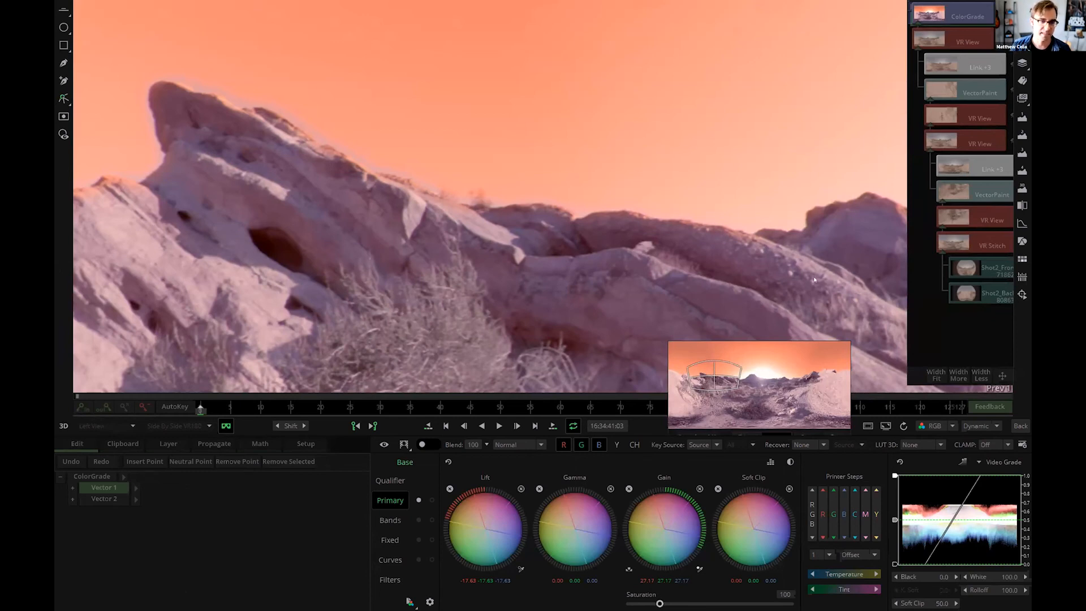
left_click_drag(702, 372, 749, 418)
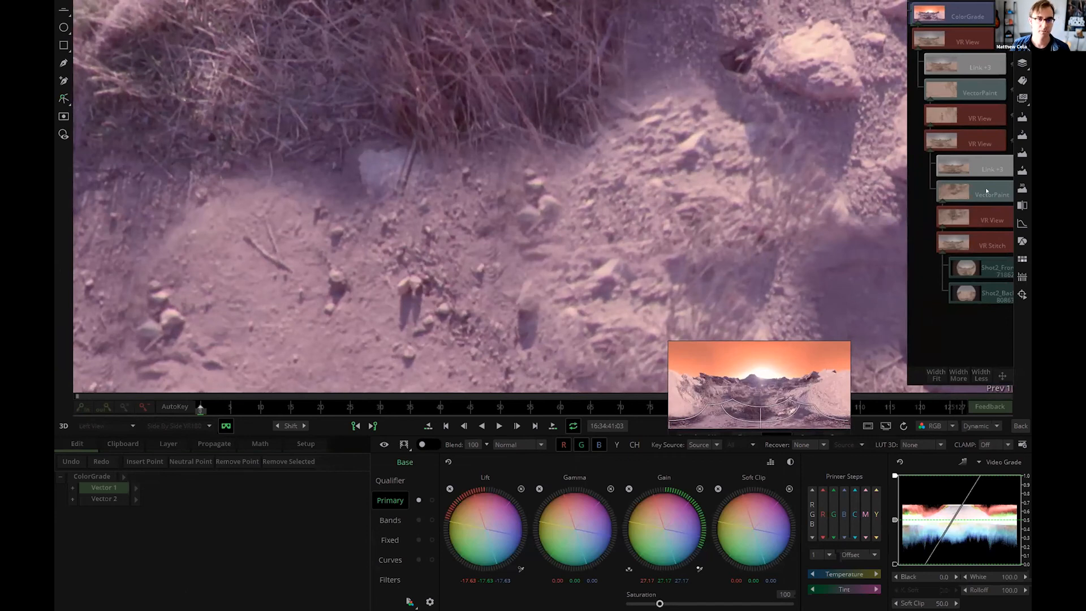
left_click_drag(764, 411, 725, 396)
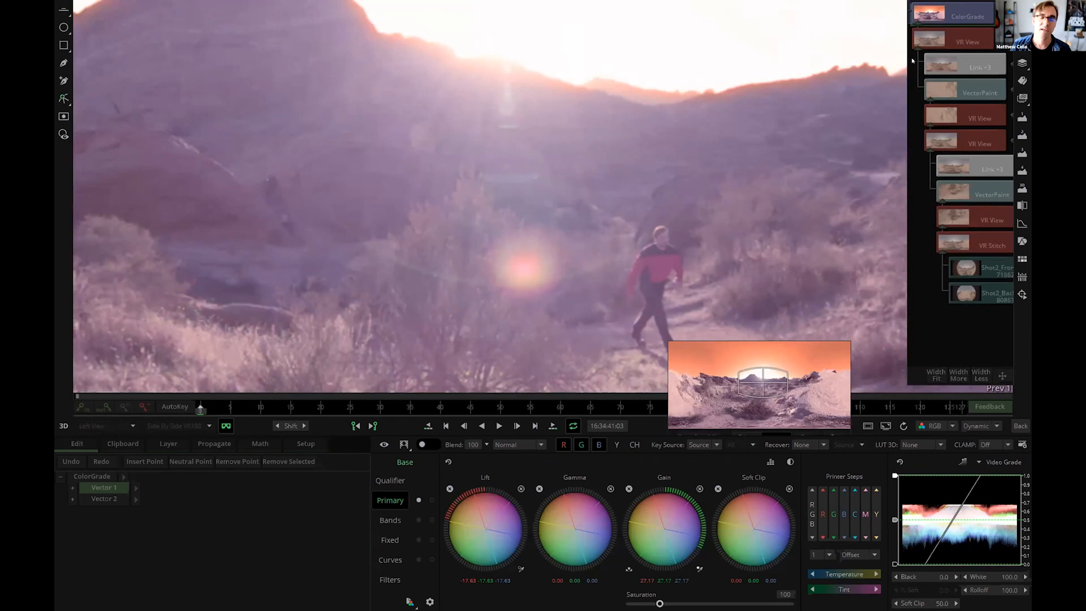
scroll(659, 250, "down", 4)
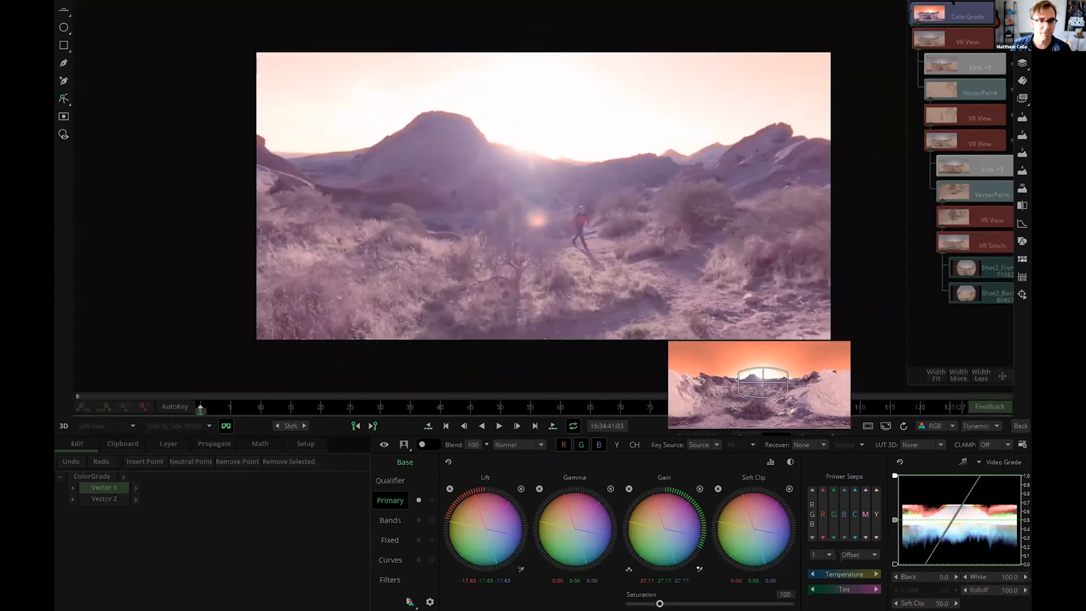
left_click_drag(749, 386, 757, 387)
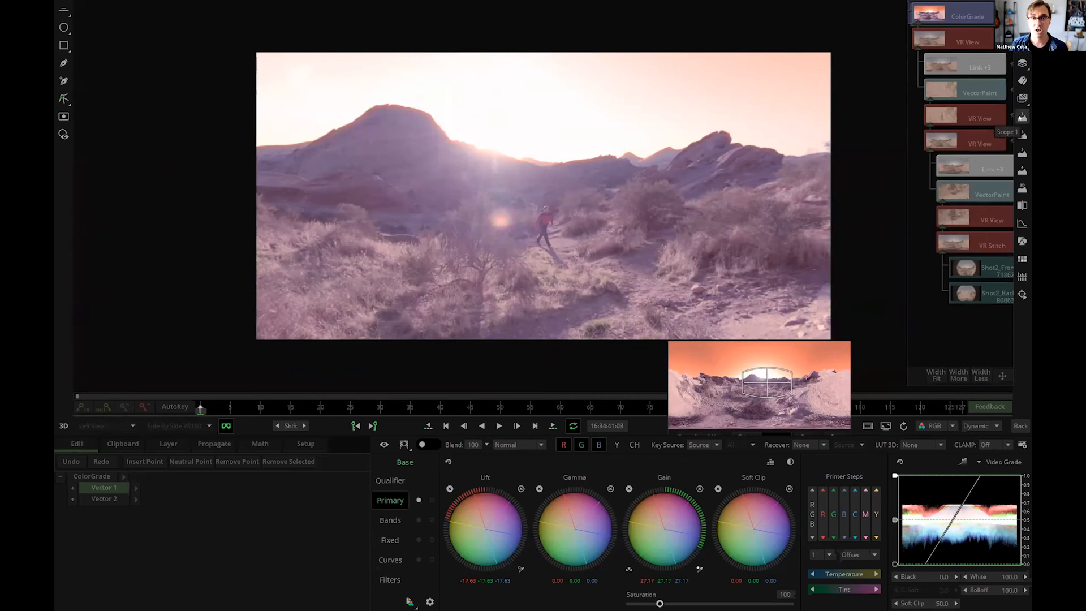
mouse_move(771, 387)
left_mouse_down()
mouse_move(855, 385)
mouse_move(742, 388)
mouse_move(758, 387)
left_mouse_up()
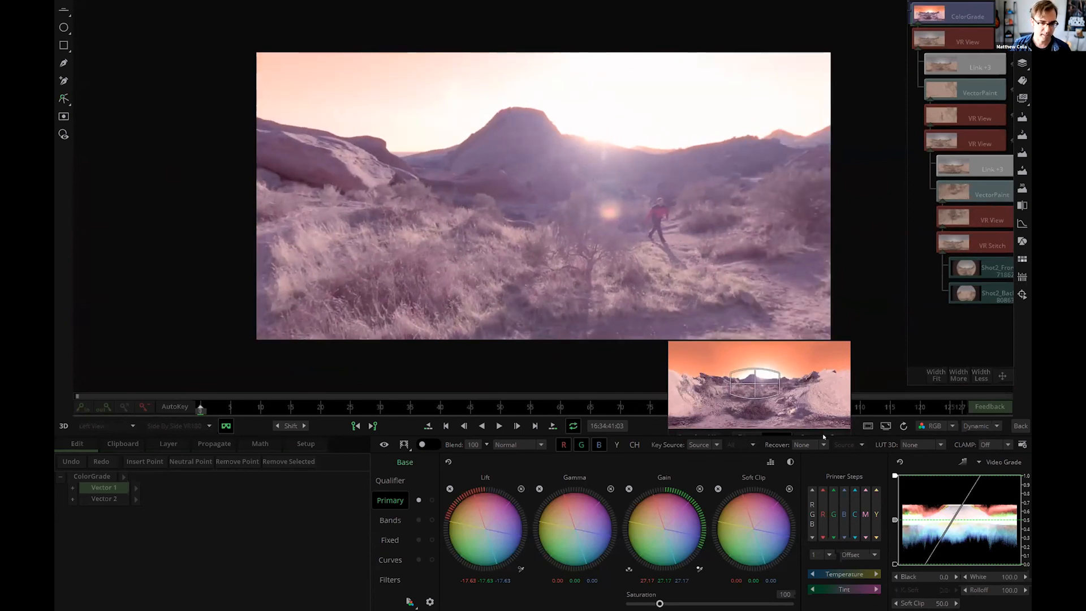
Return to the flat equirectangular view and add a third vector layer after Vector 2 in the ColorGrade
left_click(226, 426)
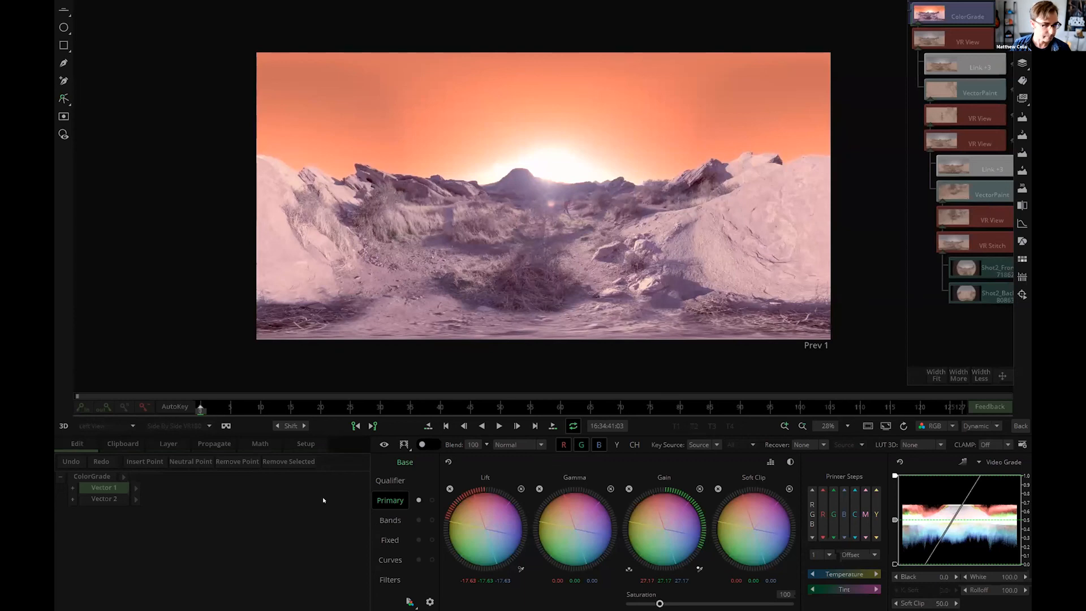
left_click(114, 500)
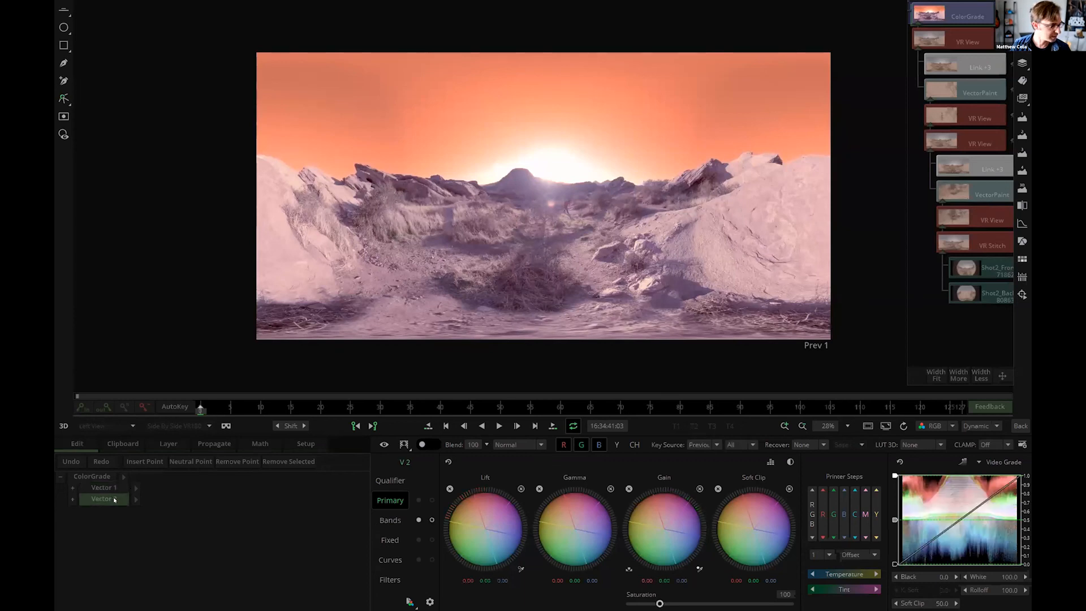
left_click(165, 444)
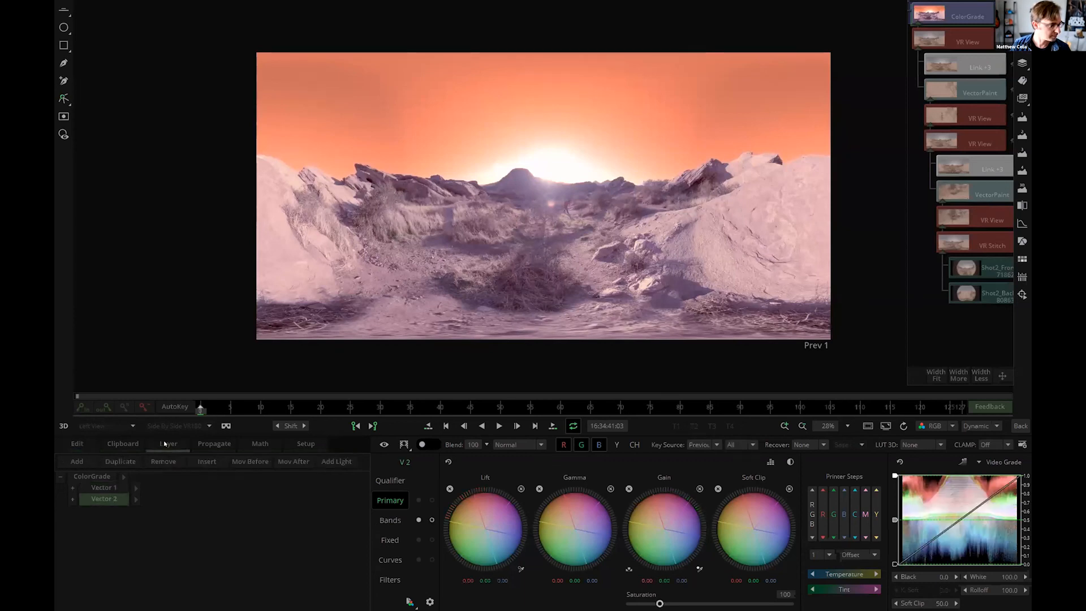
left_click(74, 461)
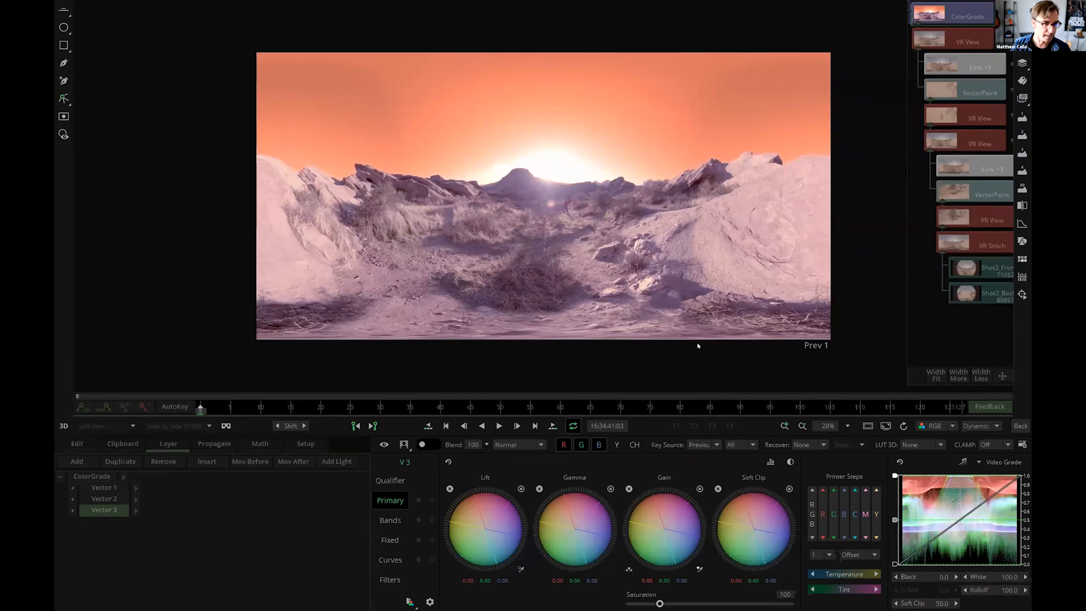
Set the new vector layer's shape VR mode to Lat-Long
left_click(1023, 241)
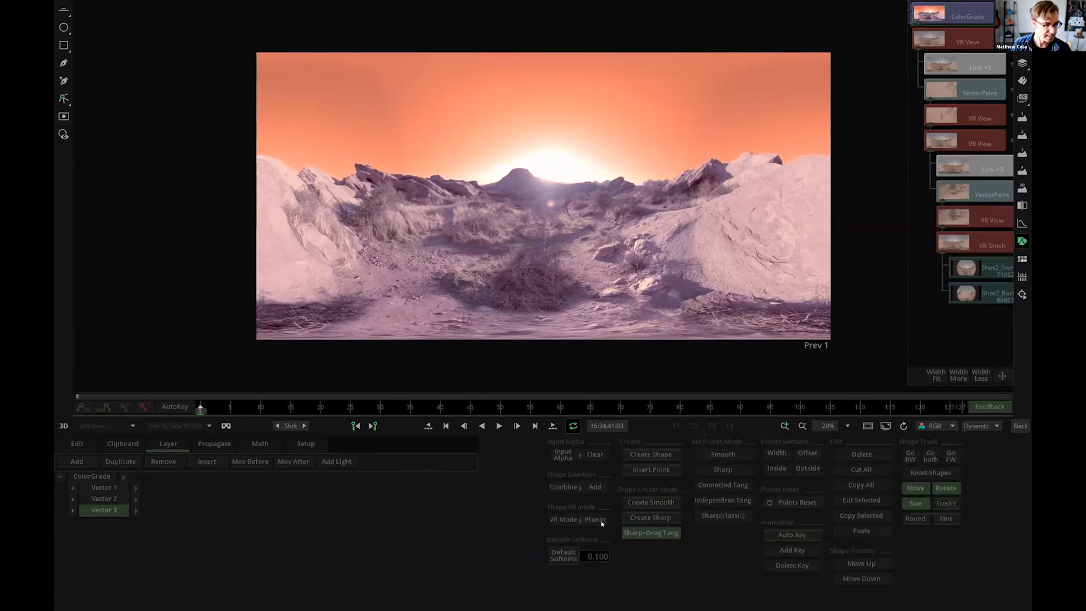
left_click(581, 521)
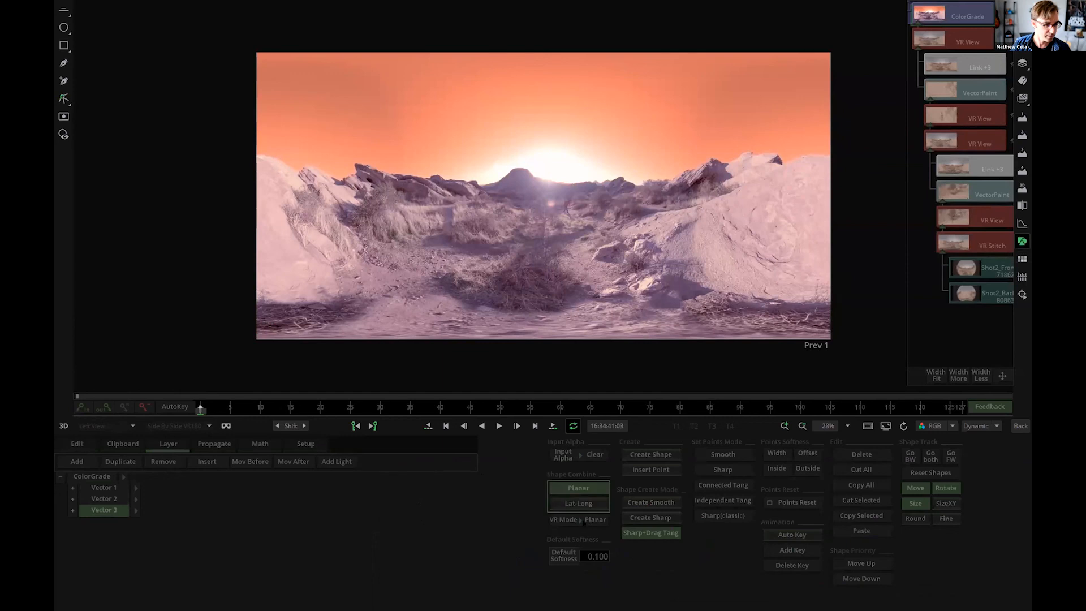
left_click(585, 503)
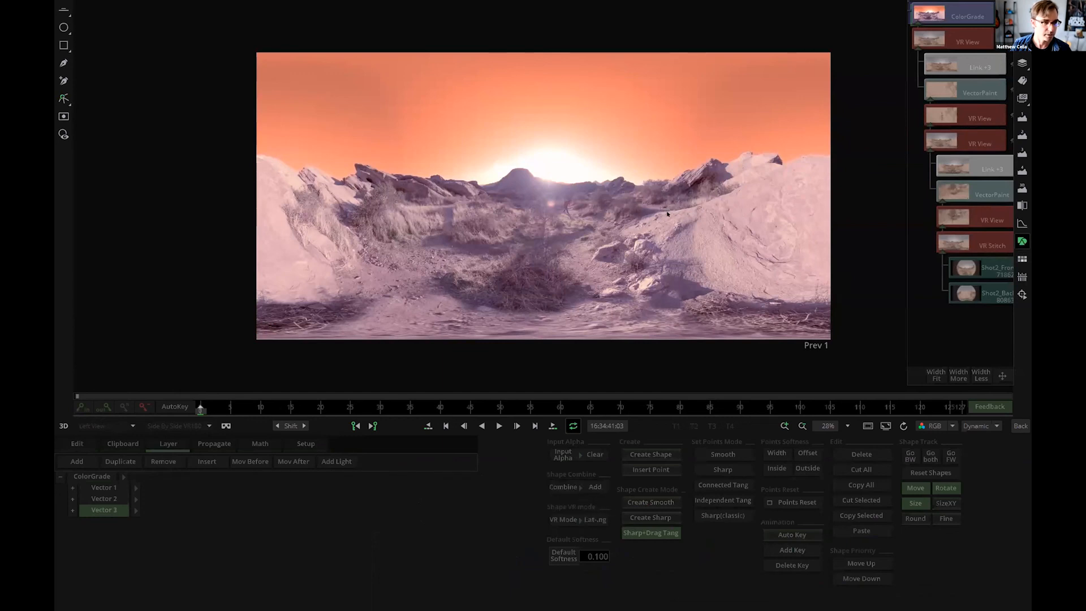
Draw a closed shape around the large rock face, continuing across the frame's side edge to enclose its other half
left_click(667, 452)
left_click(656, 211)
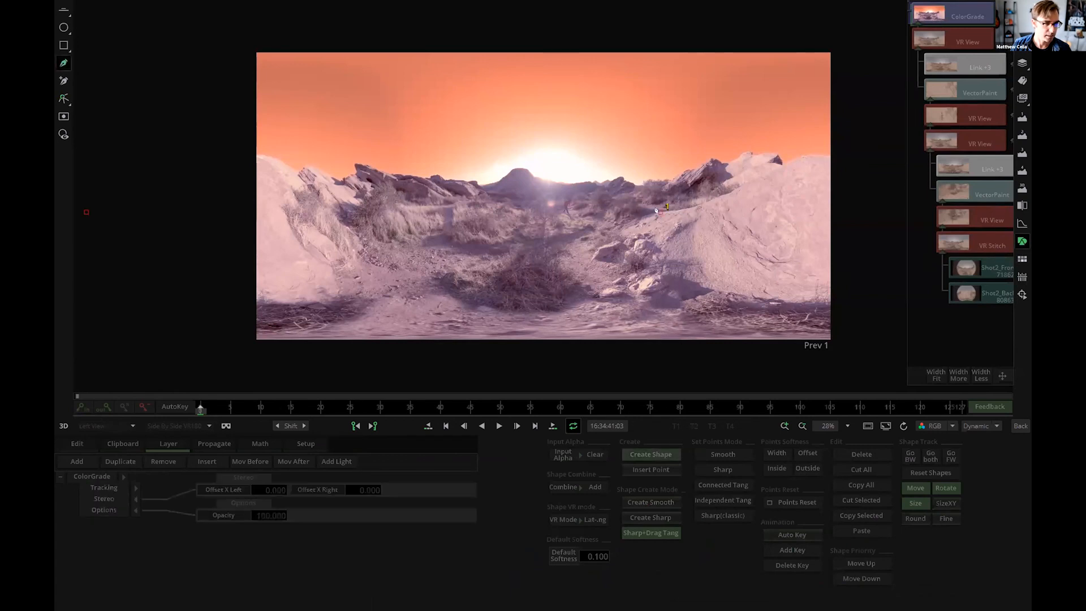
left_click(802, 154)
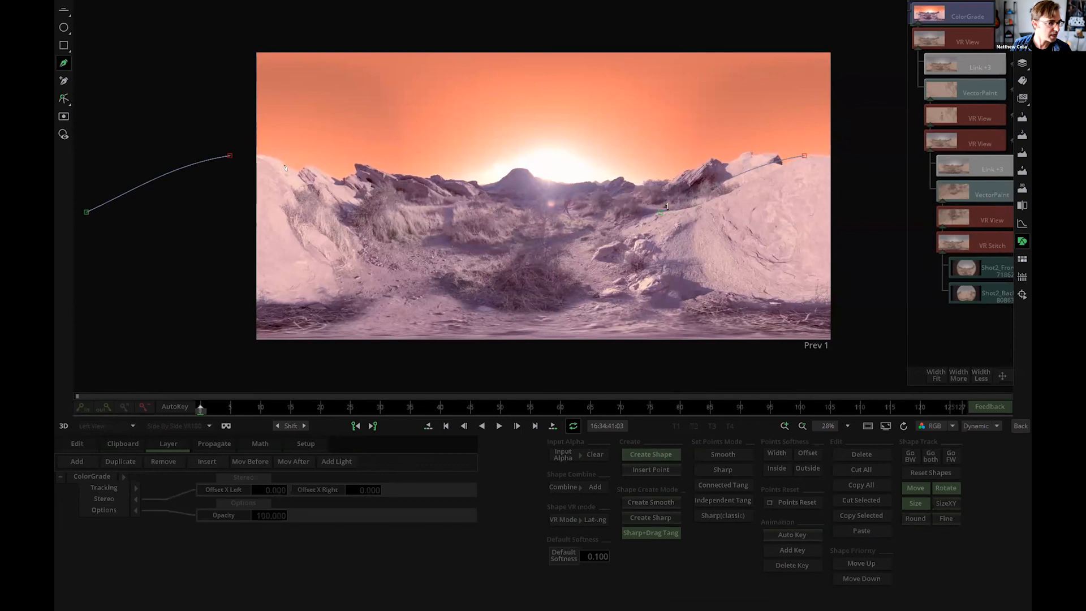
left_click(288, 166)
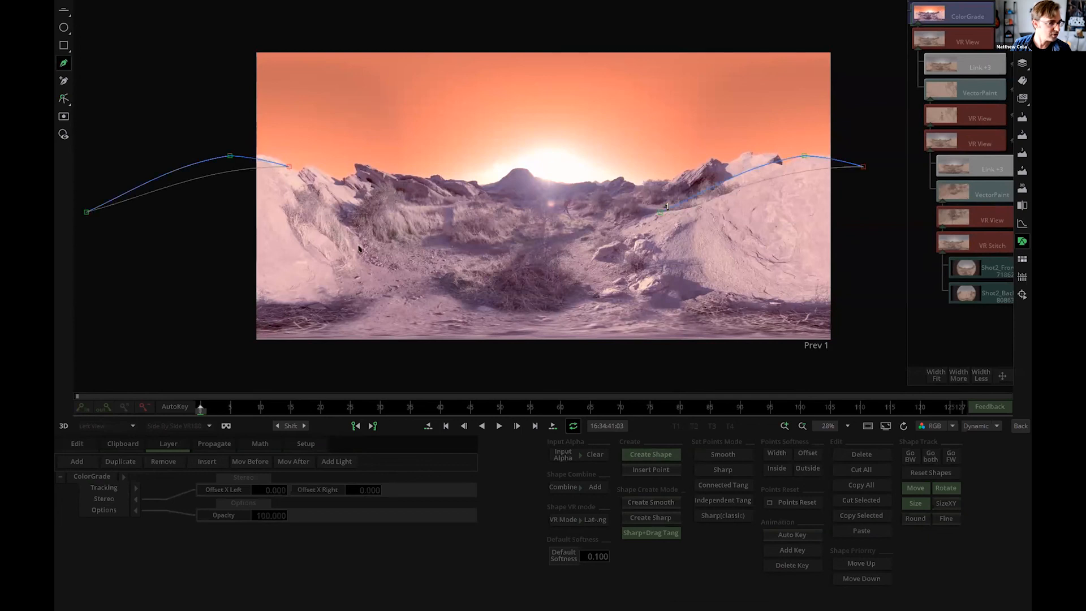
left_click(361, 248)
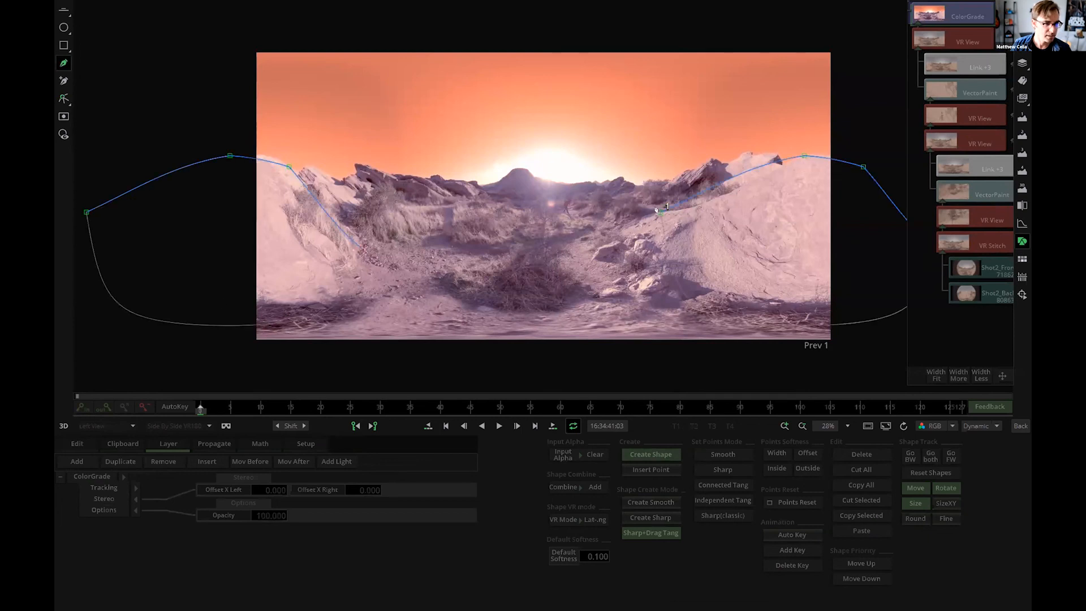
left_click(659, 211)
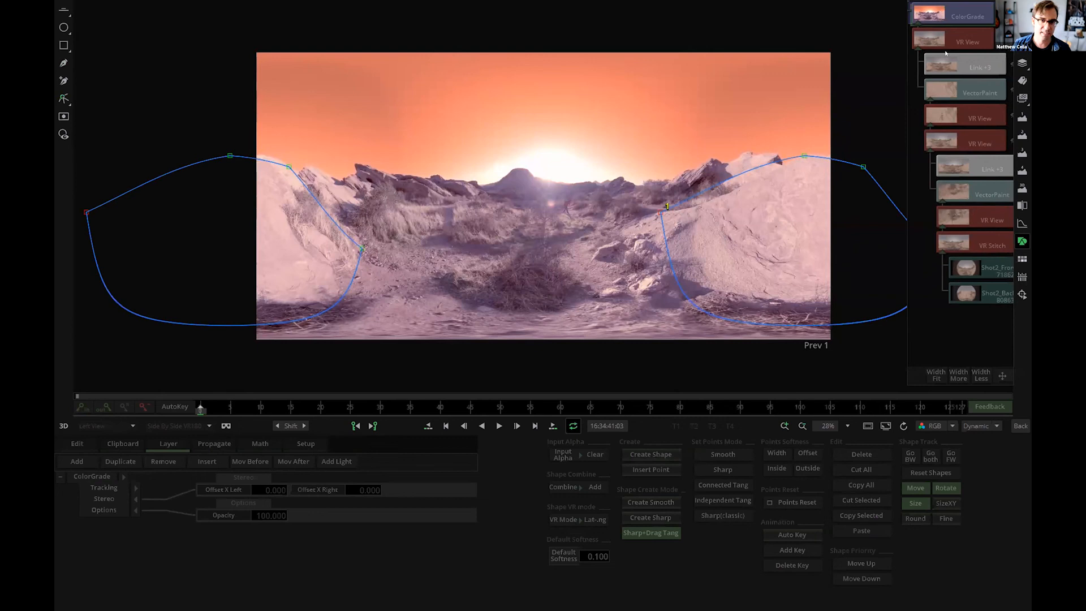
Widen the softness on the rock shape's upper points and lower the new layer's Gamma by about 23.17 on all channels
left_click_drag(625, 133, 937, 378)
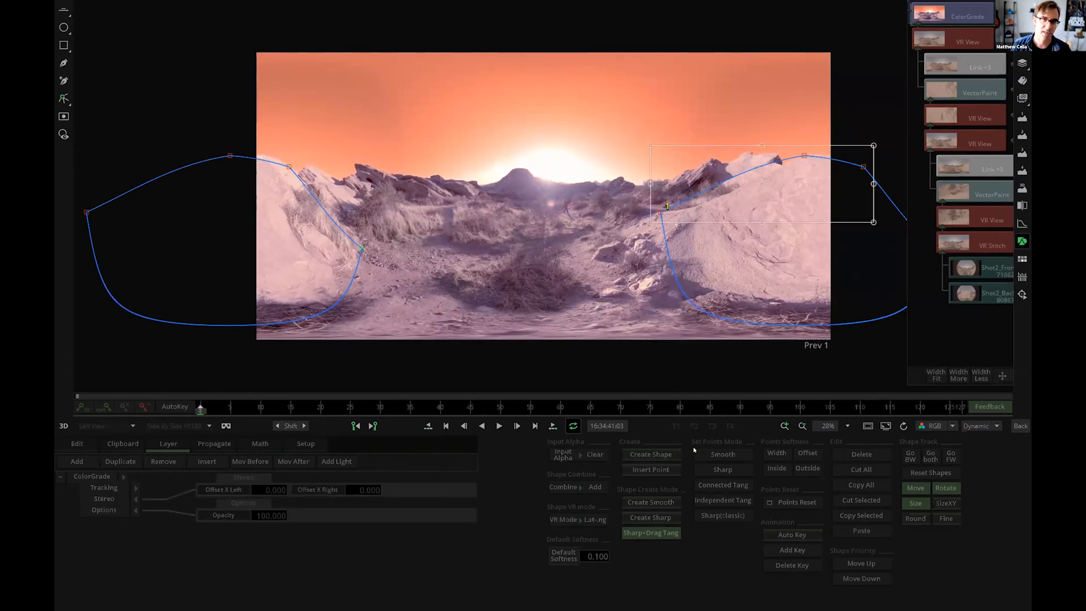
left_click_drag(776, 453, 989, 426)
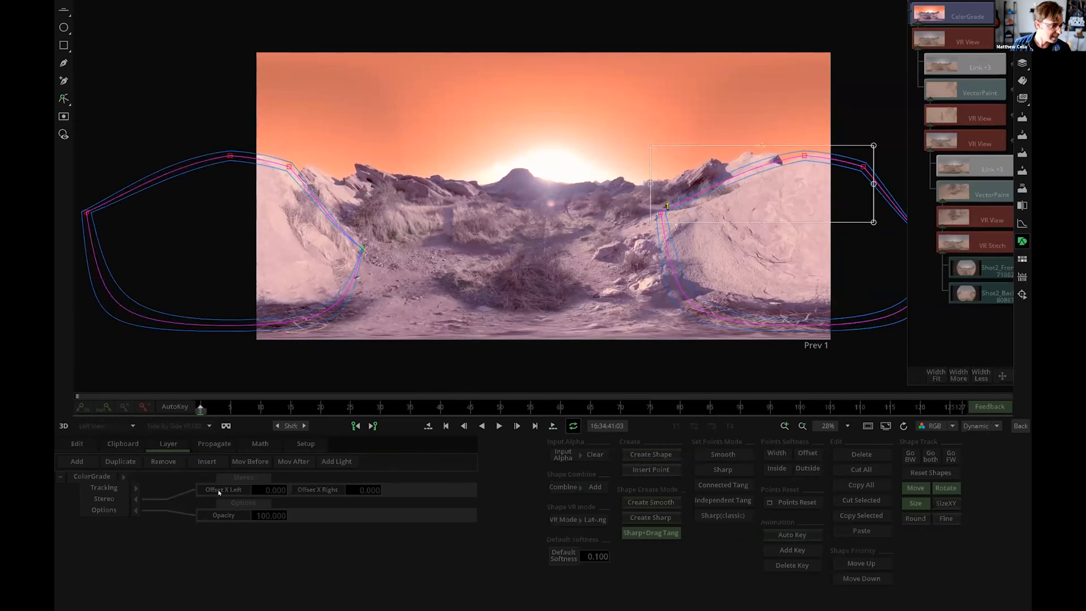
left_click(336, 461)
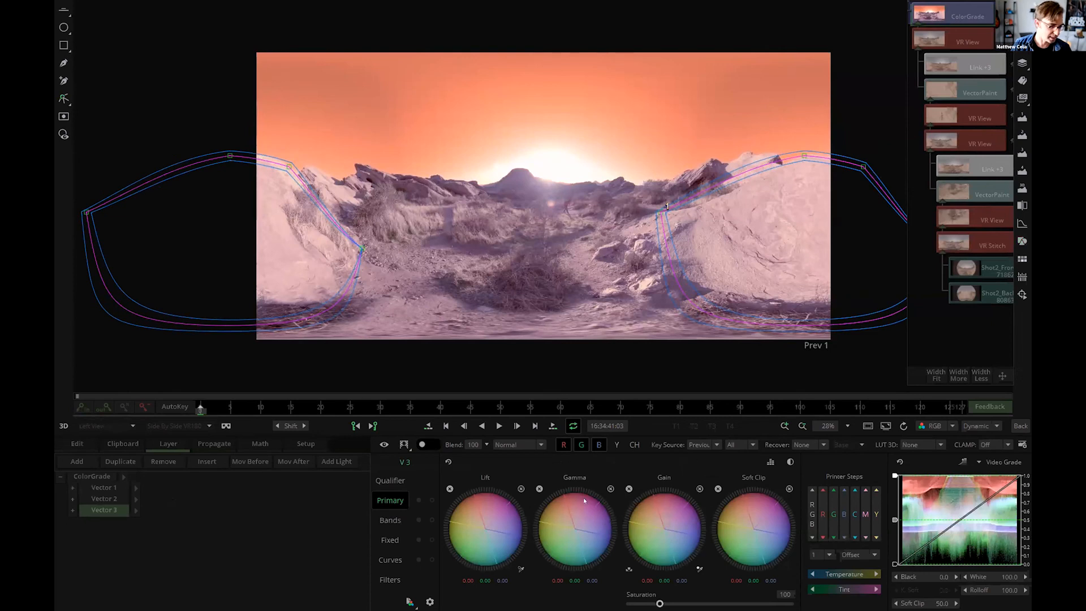
left_click_drag(589, 493, 424, 529)
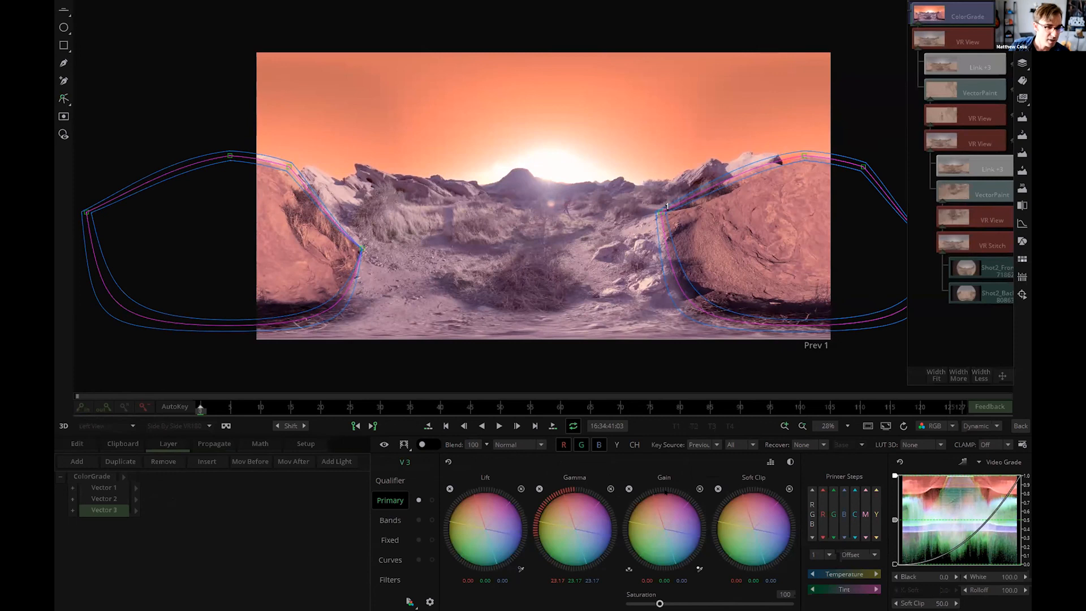
Raise the shape's upper points toward the rock's top edge, adjust its corner point, and return to the timeline
left_click_drag(289, 167, 221, 147)
left_click(664, 211)
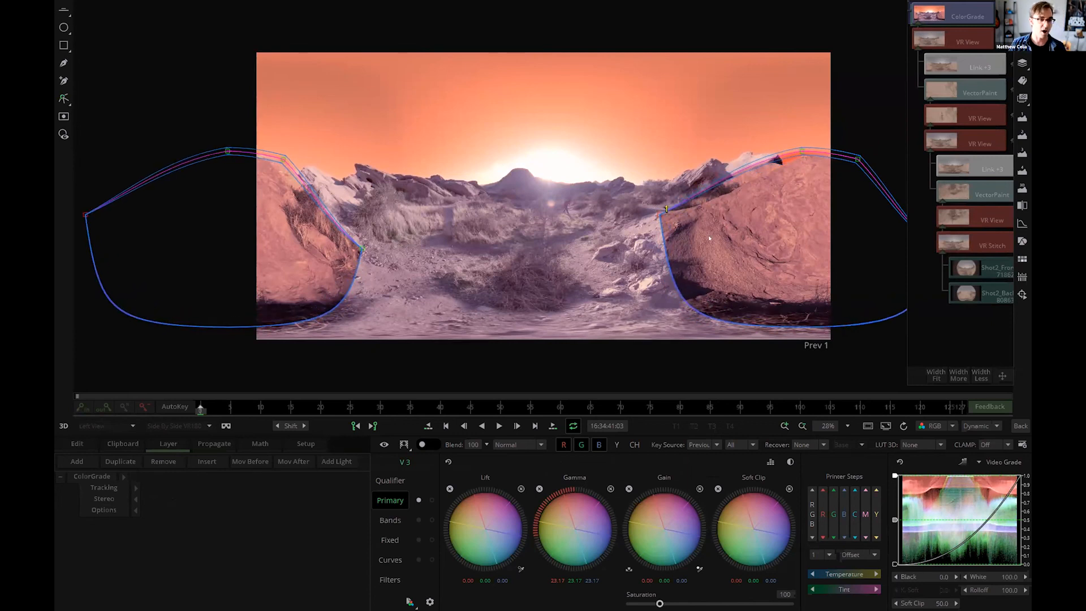
left_click(1020, 427)
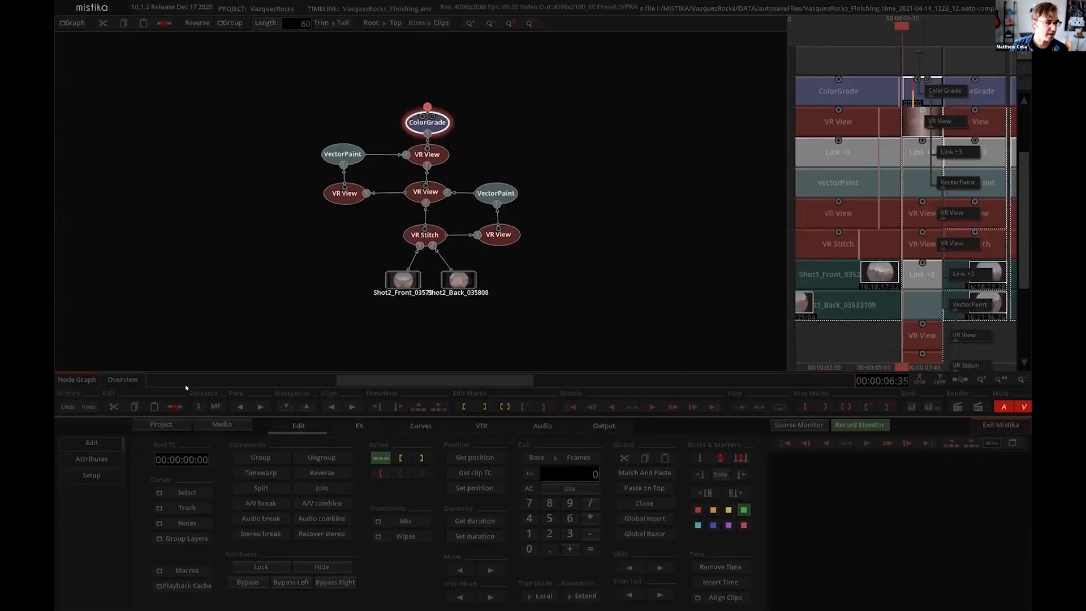
left_click(75, 380)
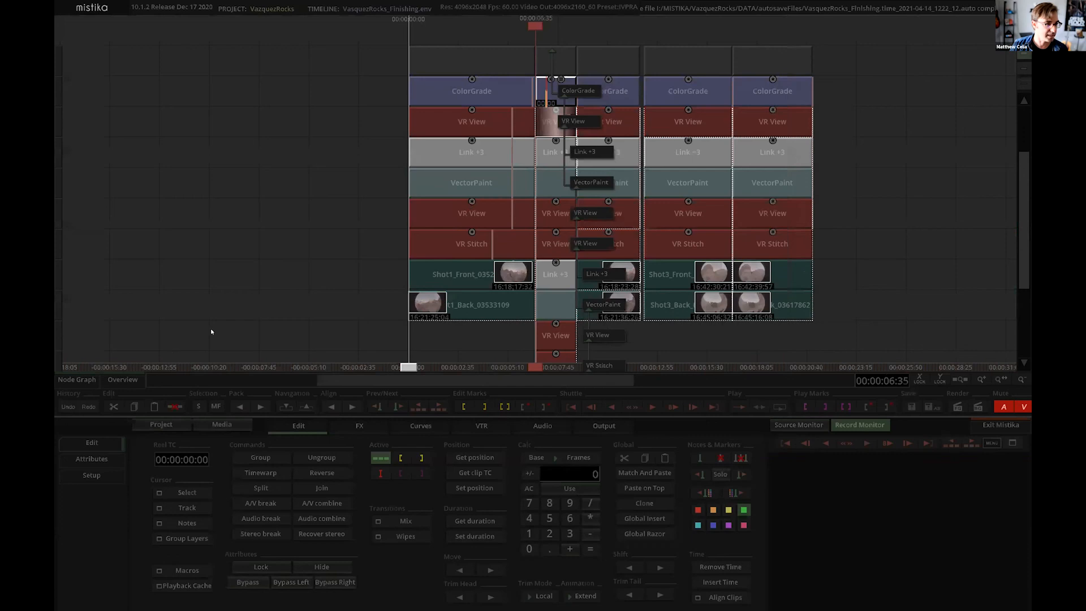
Bring back the rendered clips above the shots' ColorGrade layers in the timeline
left_click(469, 84)
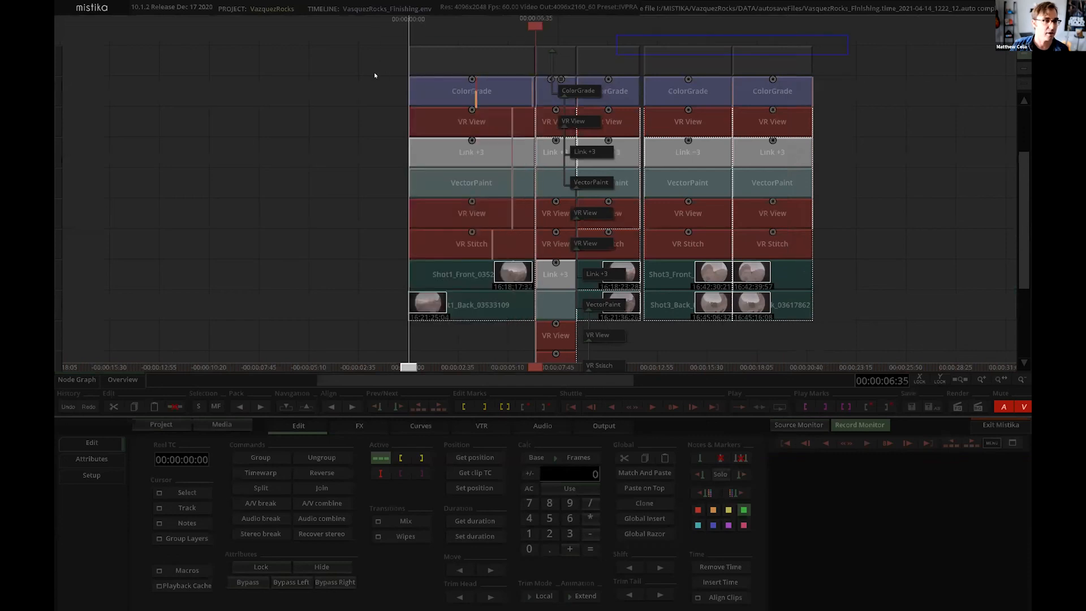
left_click(376, 73)
key("ctrl+z")
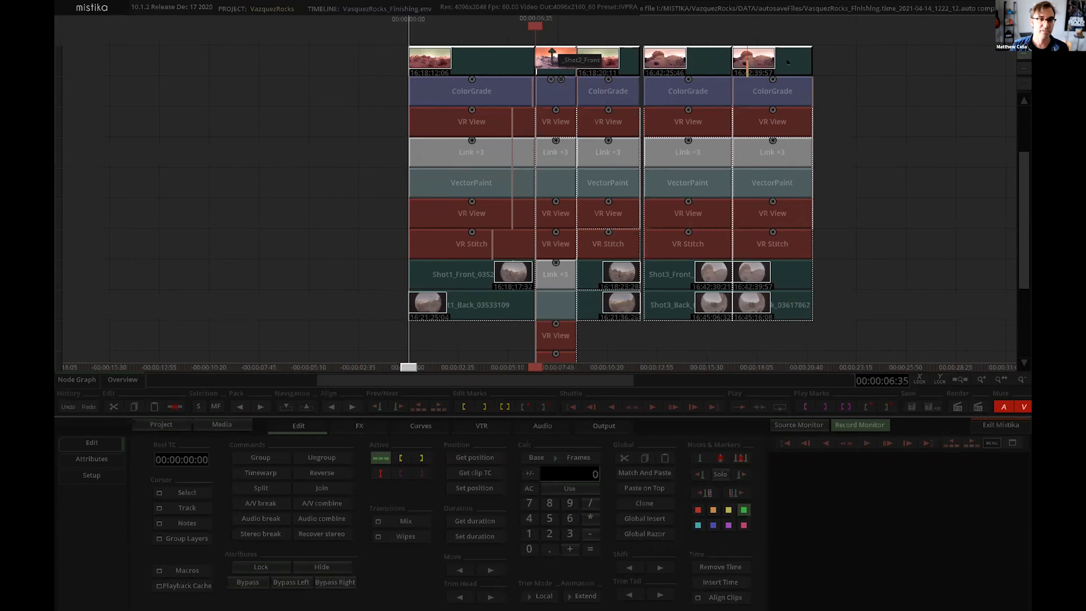
Switch to Premiere Pro and show the FineStitch clips in the ONLINE bin under 02 VIDEO
key("alt+Tab")
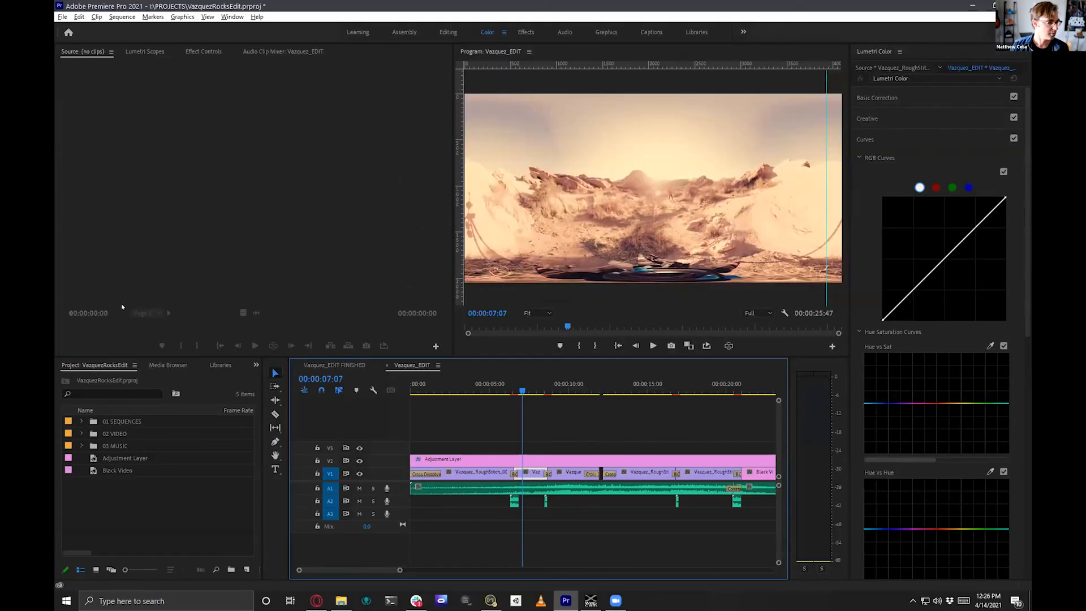
left_click(81, 433)
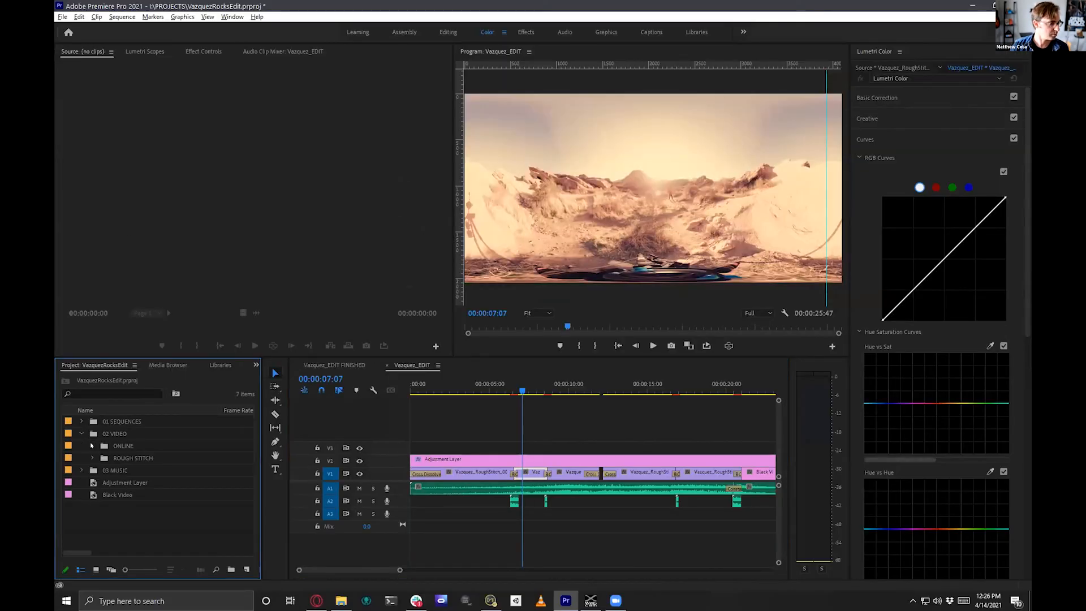
left_click(93, 446)
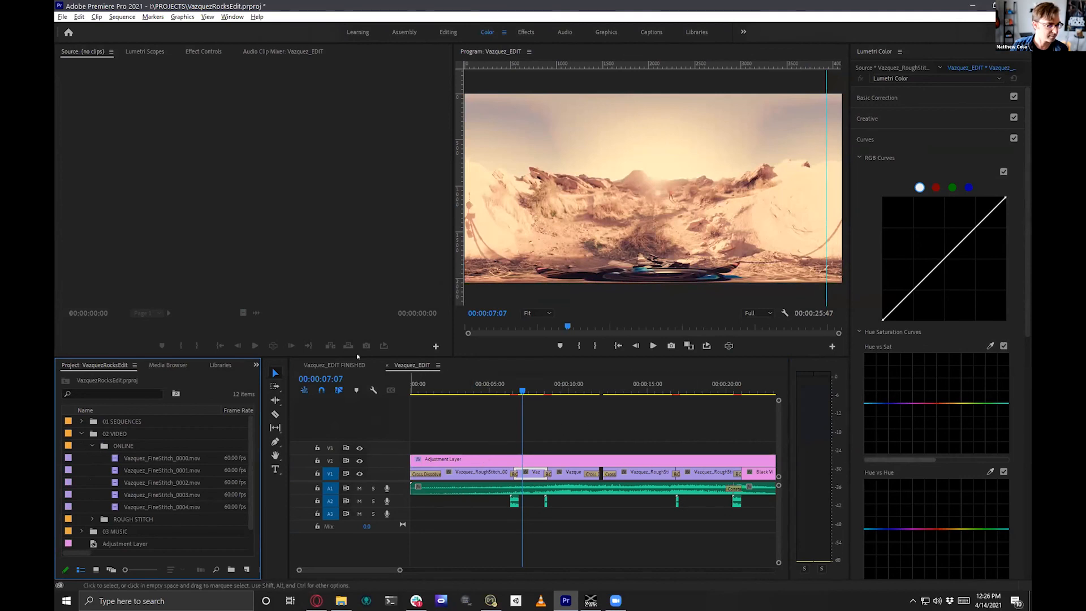
Open the Vazquez_EDIT FINISHED sequence, scrub through it to 00:00:18:37, and switch back to Mistika
left_click(334, 365)
left_click_drag(432, 387, 706, 387)
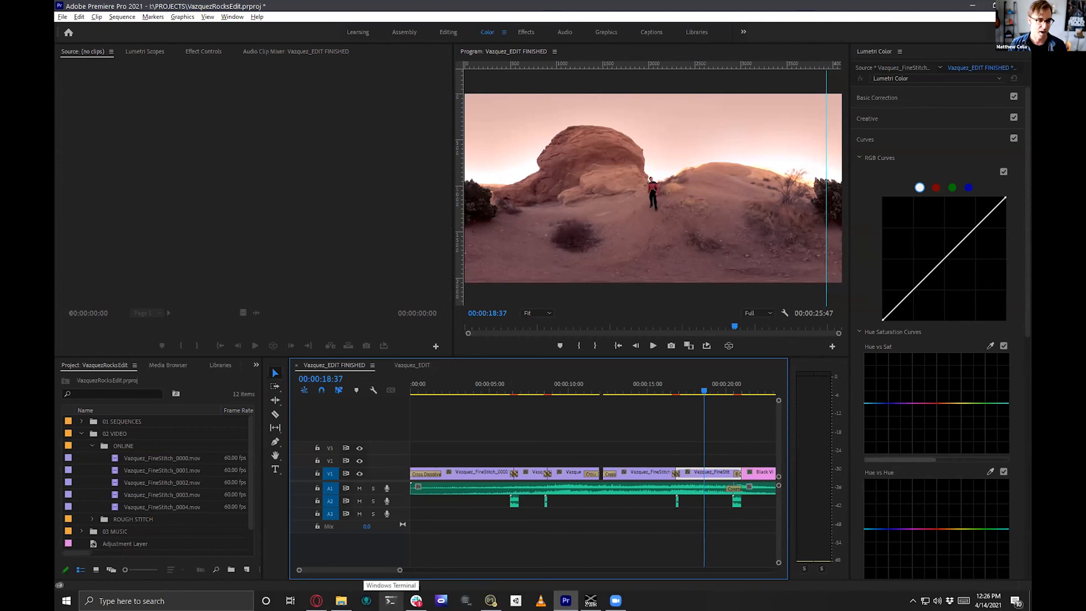
left_click(490, 601)
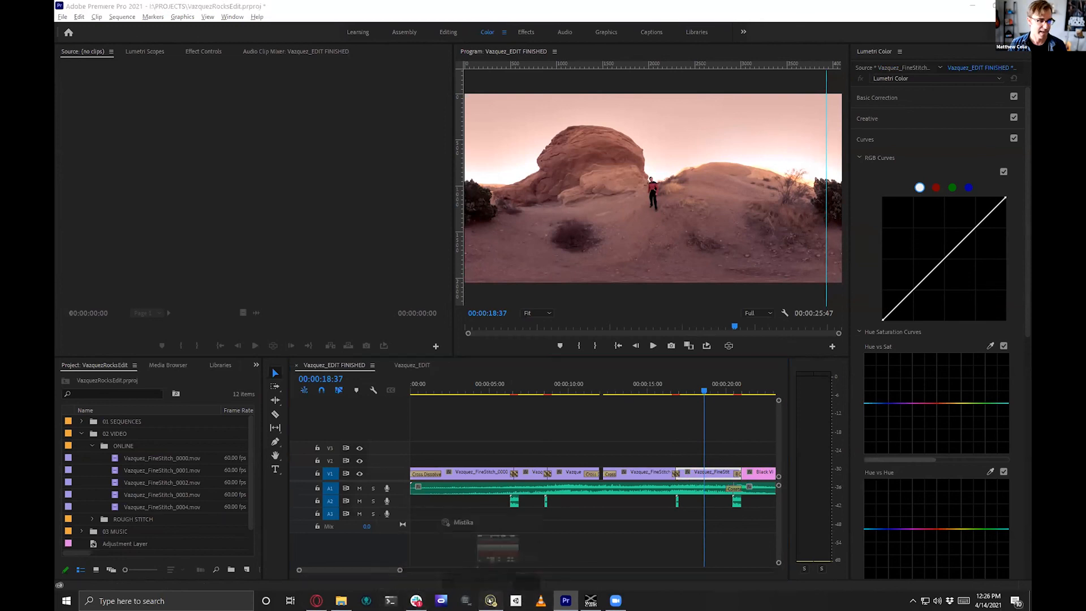